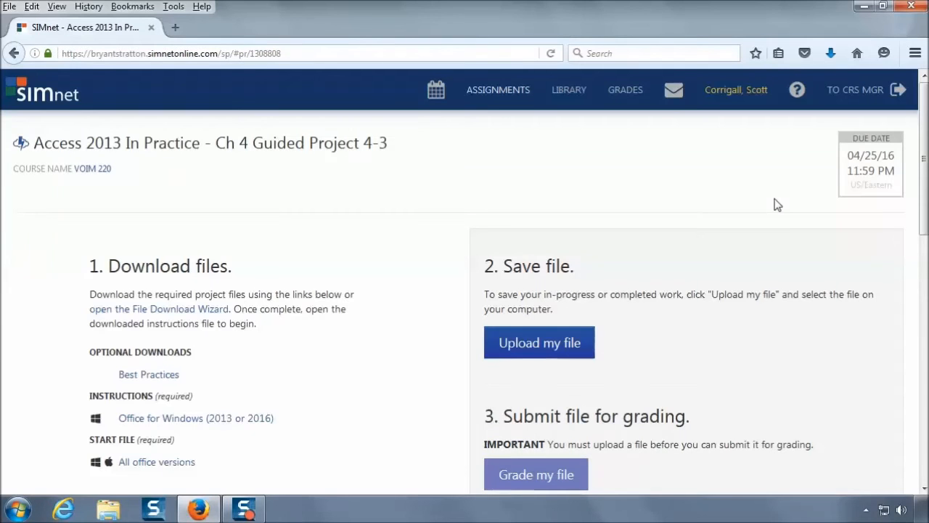
# Open the Office for Windows (2013 or 2016) instructions PDF in Adobe Acrobat Reader DC and show it in reading mode at a smaller zoom
pyautogui.click(260, 420)
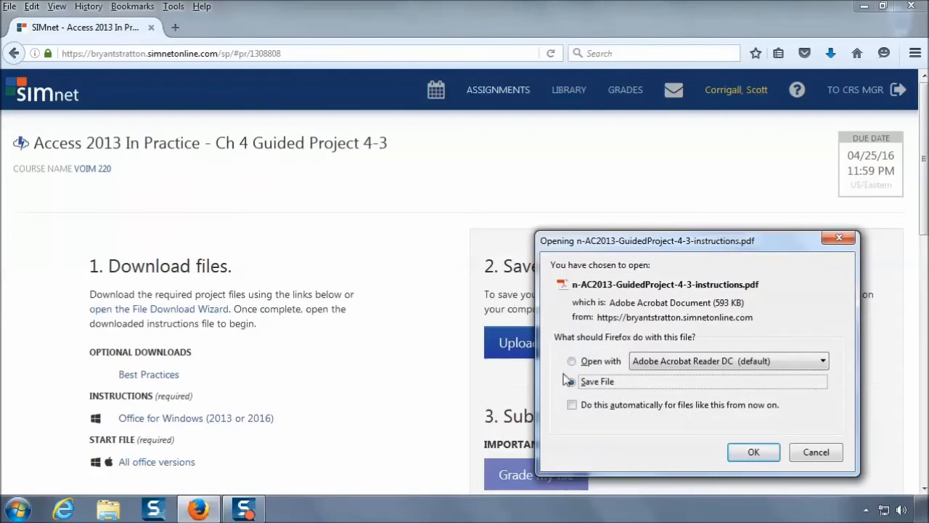
pyautogui.click(571, 360)
pyautogui.click(755, 452)
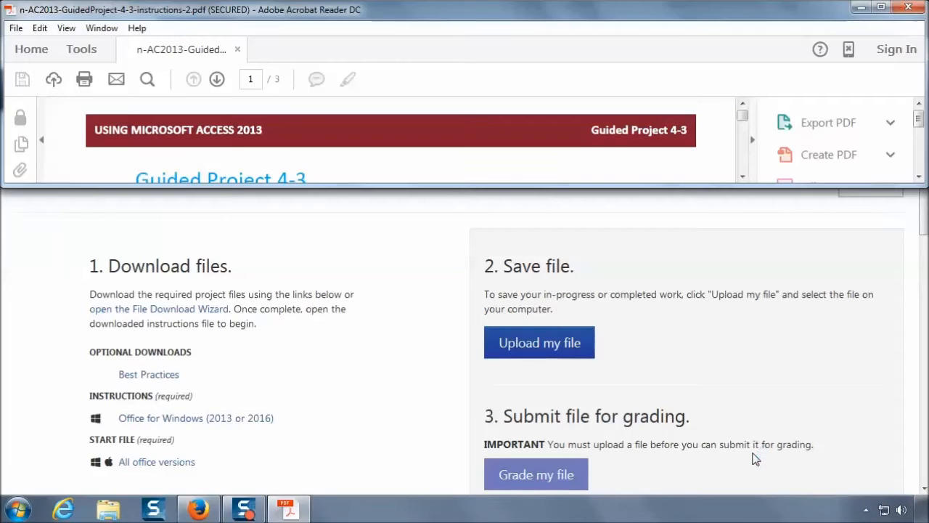
pyautogui.click(522, 150)
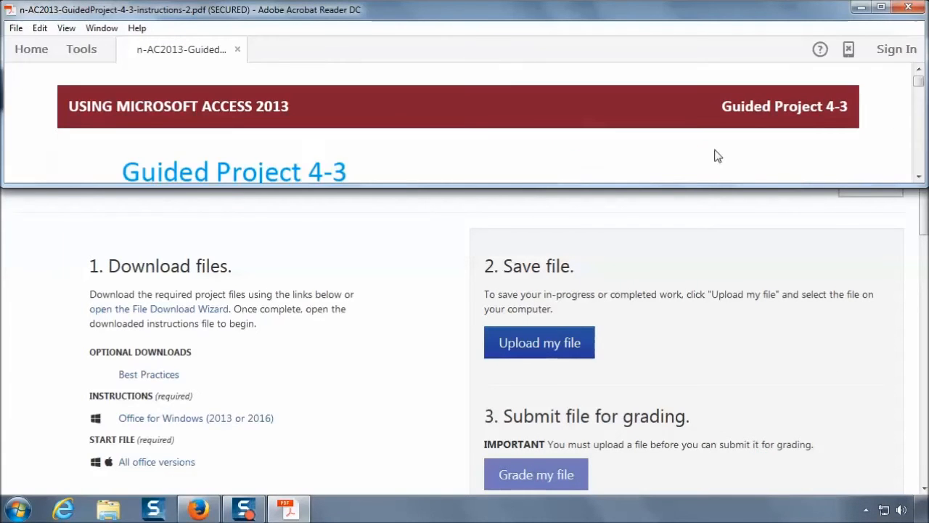
pyautogui.moveTo(570, 136); pyautogui.dragTo(869, 144)
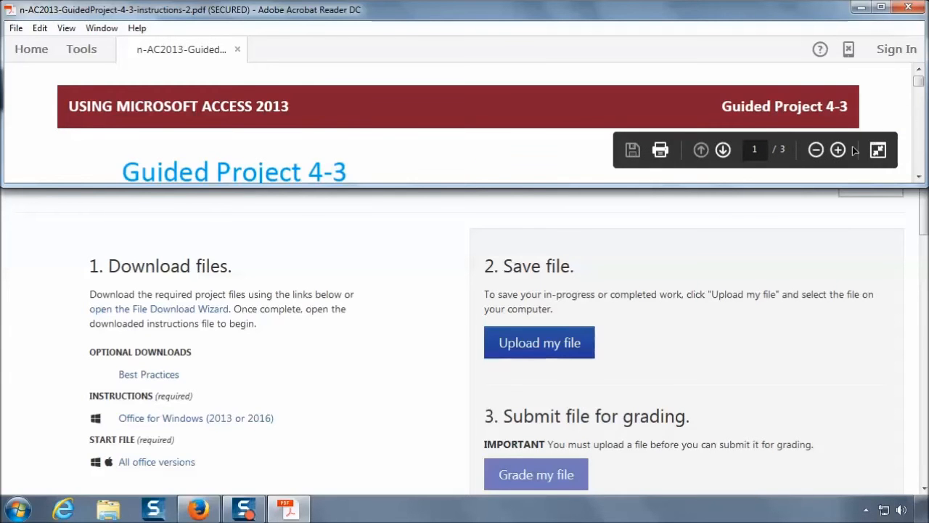
pyautogui.scroll(-1, 855, 151)
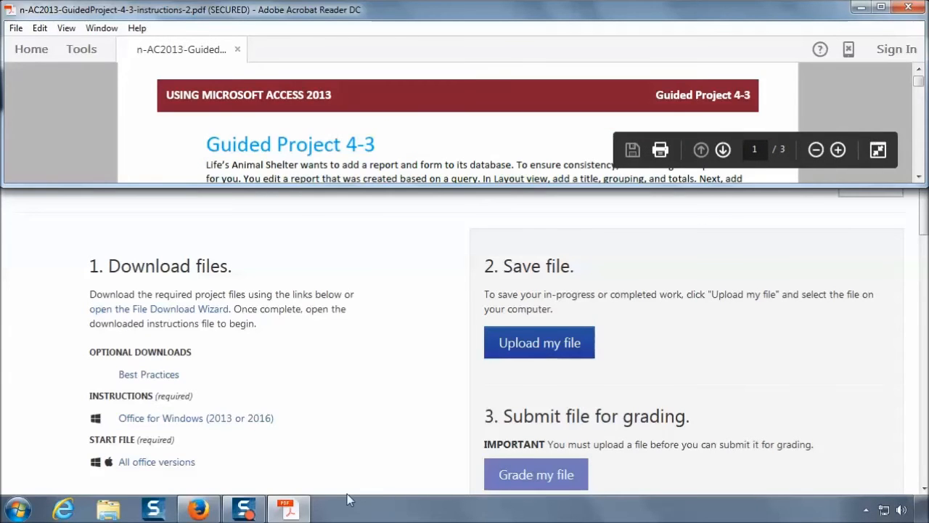
# Open the start file for all Office versions from the SIMnet project page in Microsoft Access
pyautogui.click(174, 471)
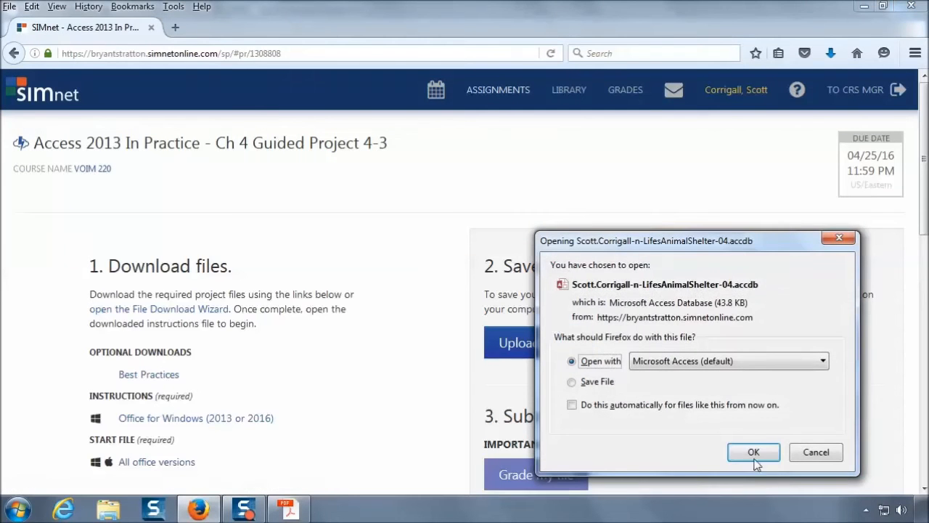
pyautogui.click(754, 460)
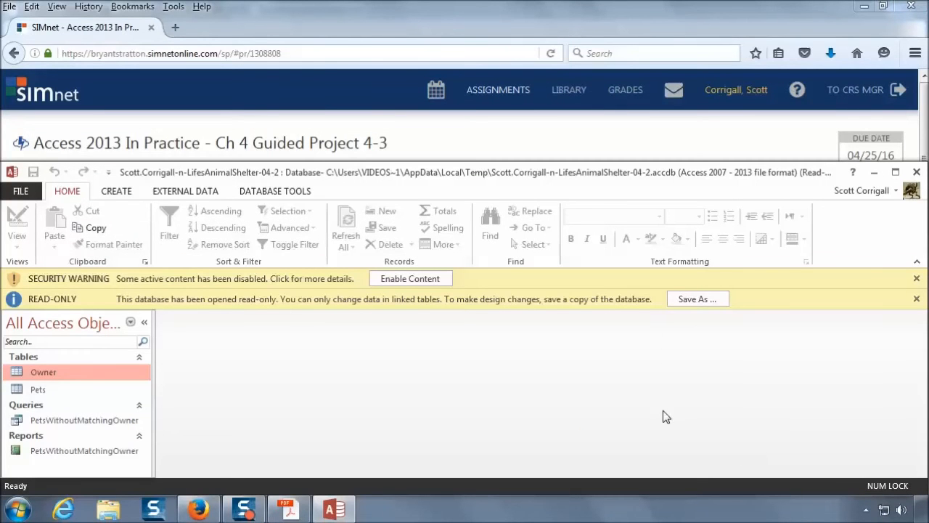
# Save a copy of the read-only database in the Documents library and enable its content
pyautogui.click(699, 299)
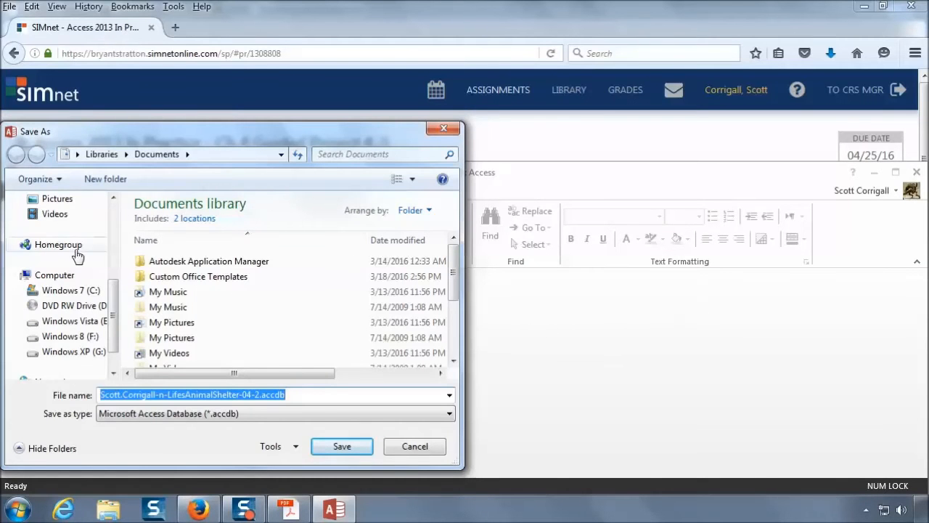
pyautogui.scroll(4, 77, 251)
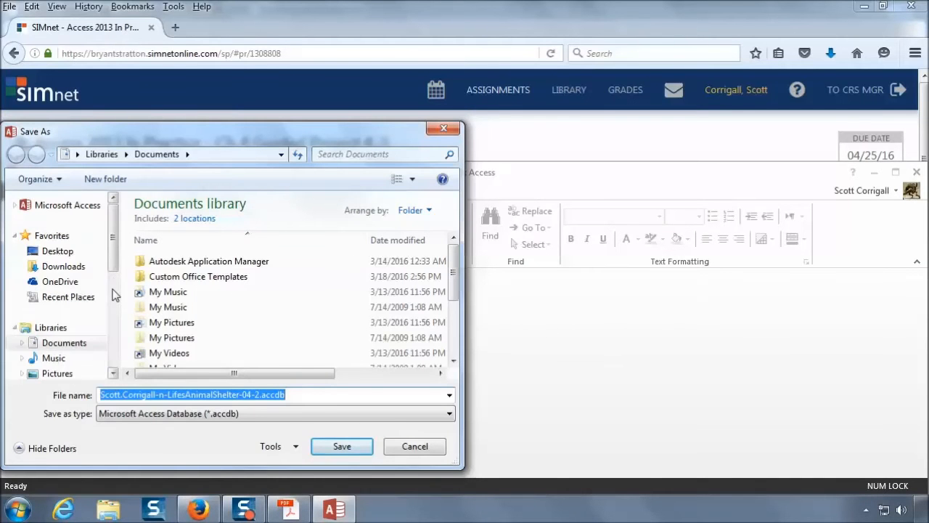
pyautogui.click(73, 345)
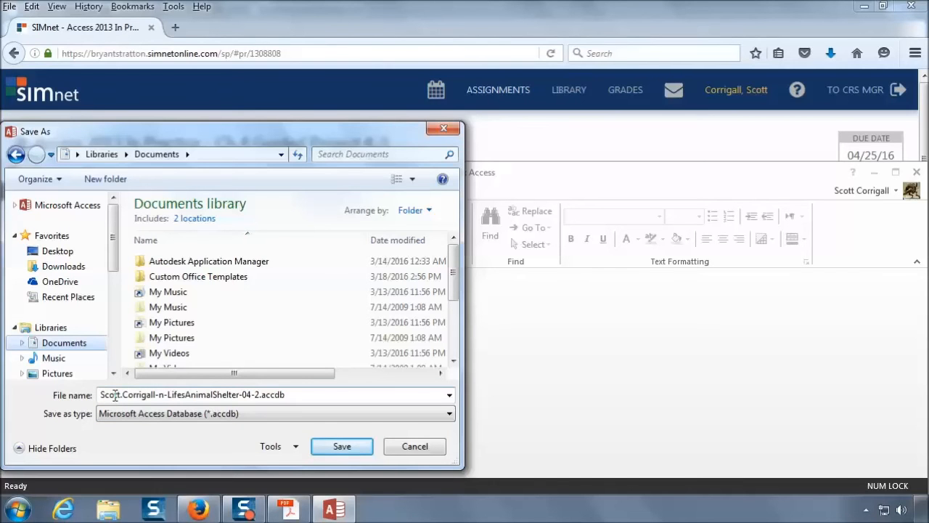
pyautogui.click(350, 446)
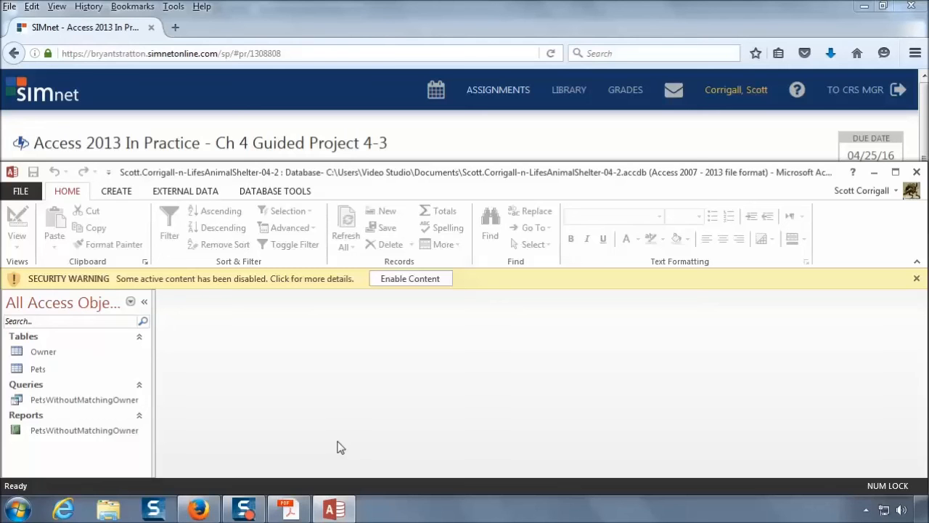
pyautogui.click(409, 279)
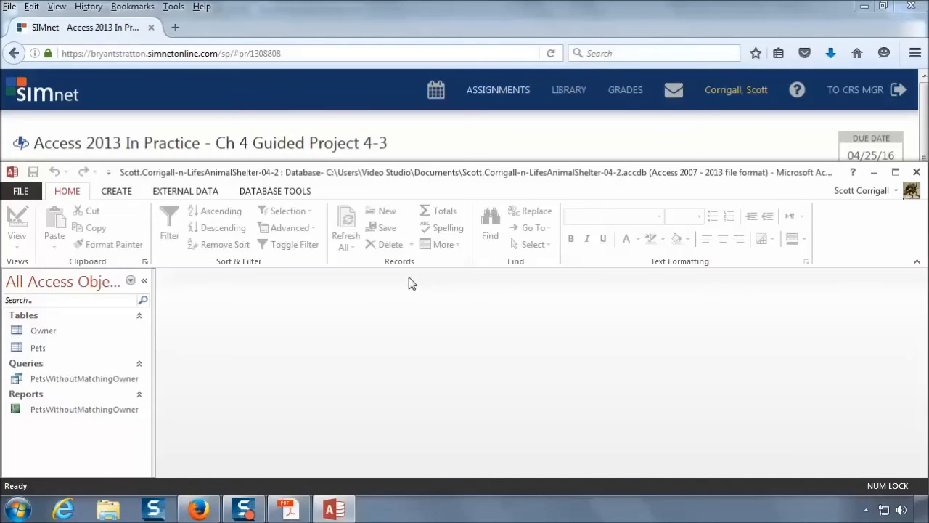
# Read the Guided Project 4-3 instructions in the PDF through item 4 and open the PetsWithoutMatchingOwner report in Access
pyautogui.click(289, 509)
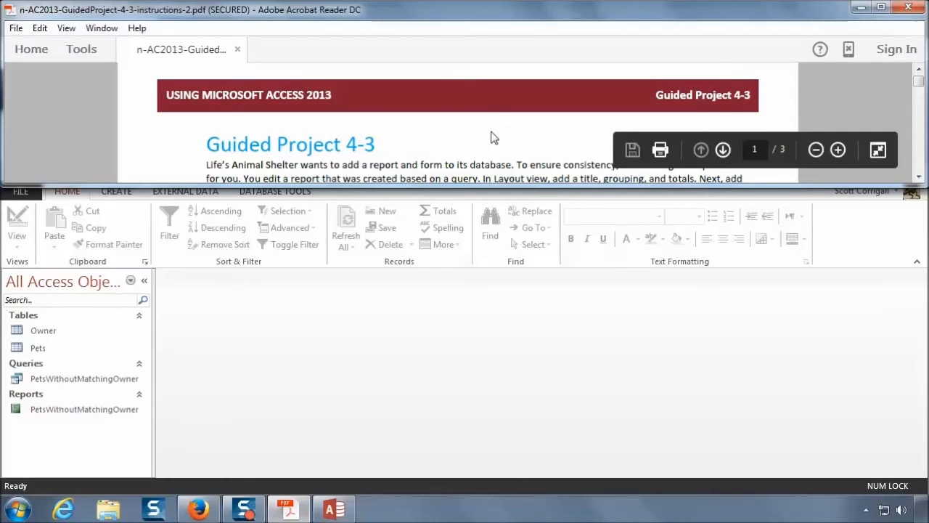
pyautogui.scroll(-2, 491, 131)
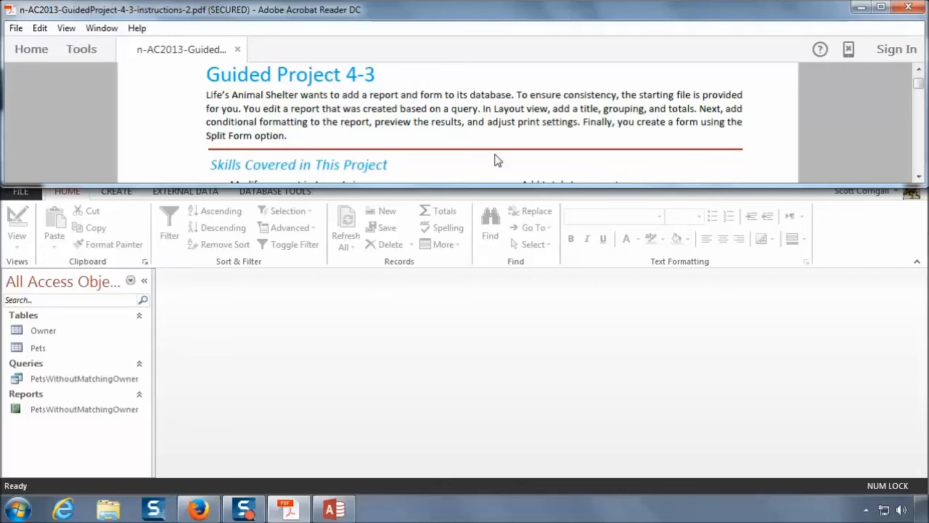
pyautogui.scroll(-2, 700, 107)
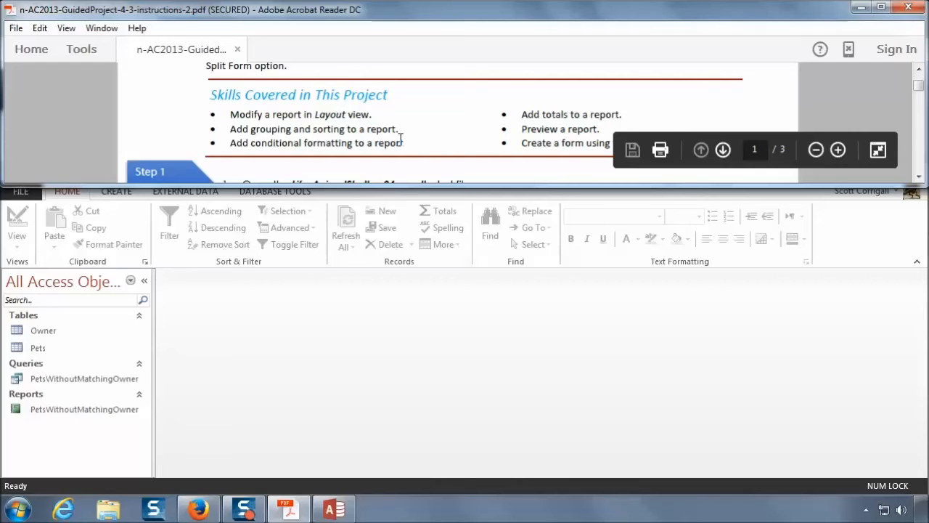
pyautogui.scroll(-3, 400, 138)
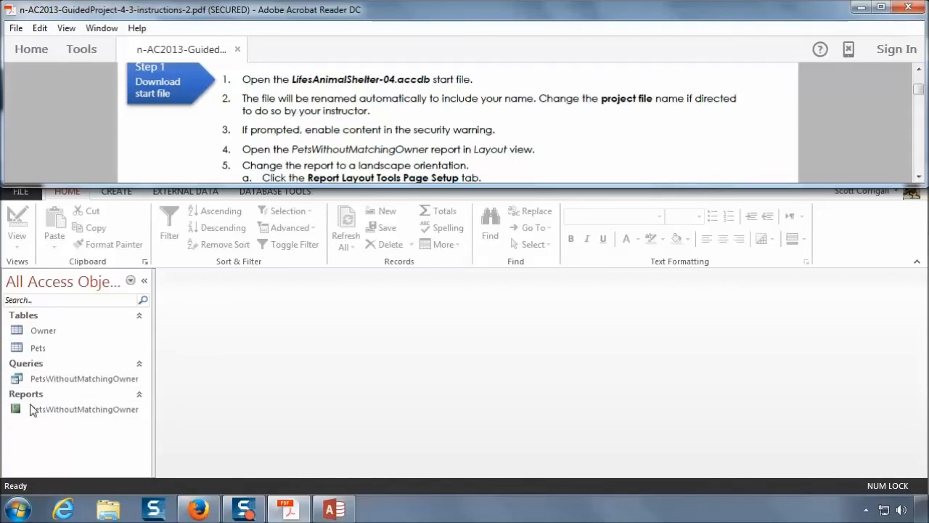
pyautogui.doubleClick(60, 411)
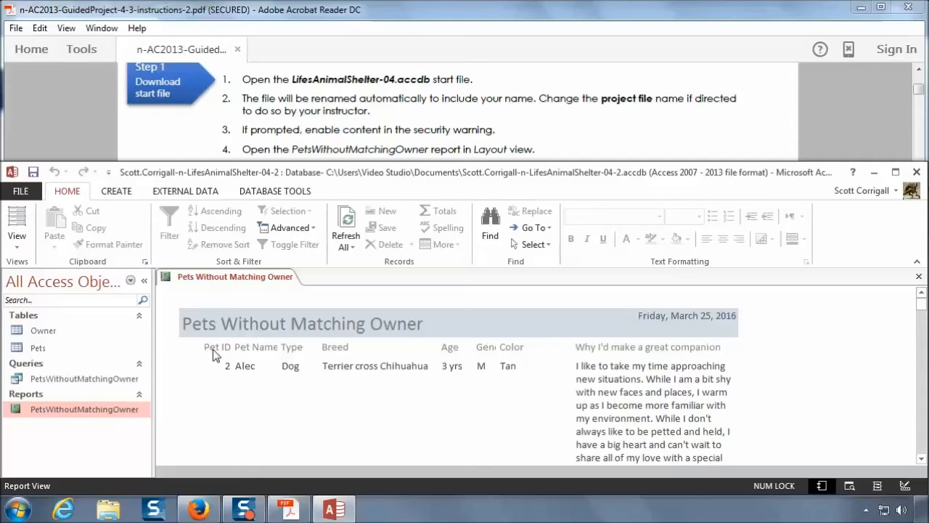
# Examine the pet records in the report from the header to the page footer, including the first two pets
pyautogui.moveTo(921, 304); pyautogui.dragTo(924, 455)
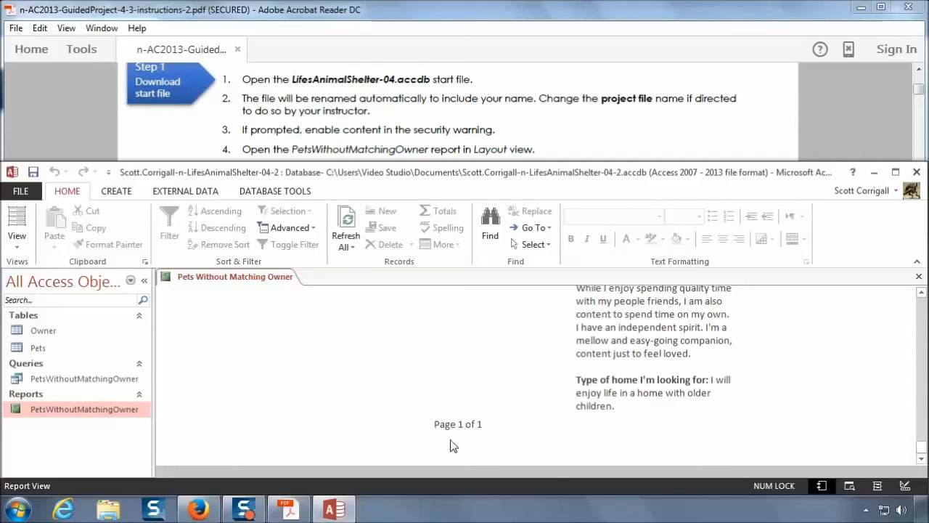
pyautogui.scroll(2, 923, 420)
pyautogui.moveTo(923, 419); pyautogui.dragTo(924, 294)
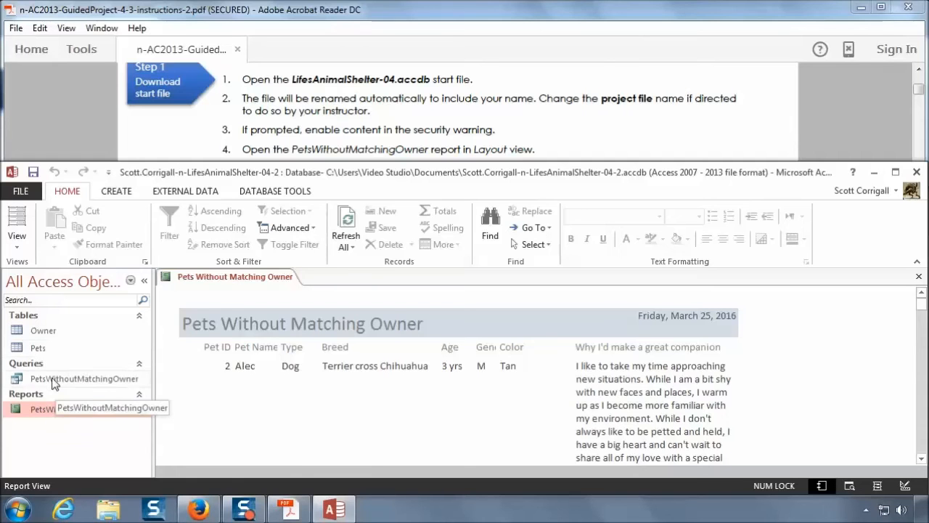
pyautogui.click(226, 374)
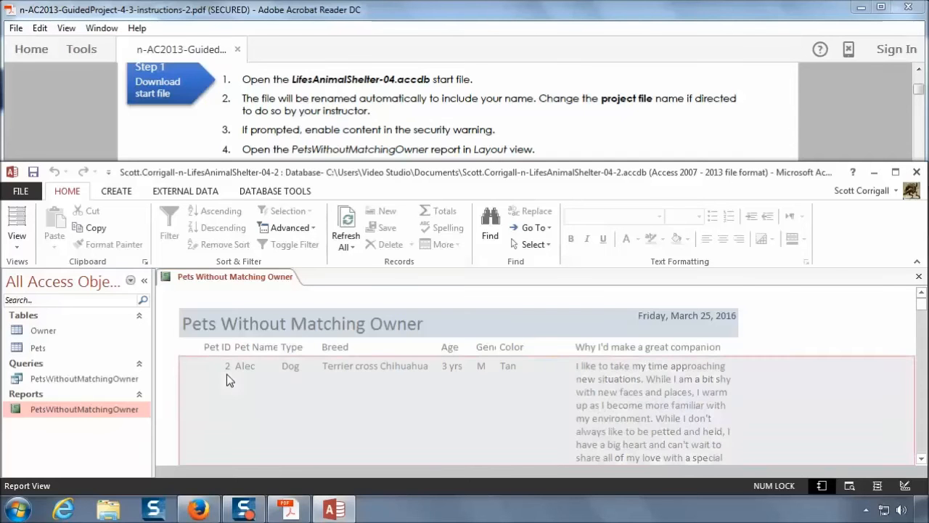
pyautogui.scroll(-5, 226, 374)
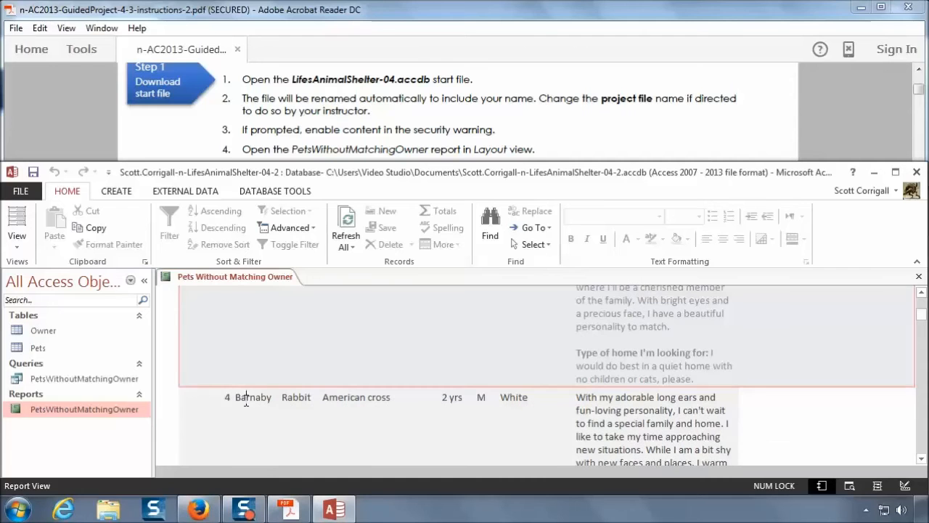
pyautogui.click(246, 397)
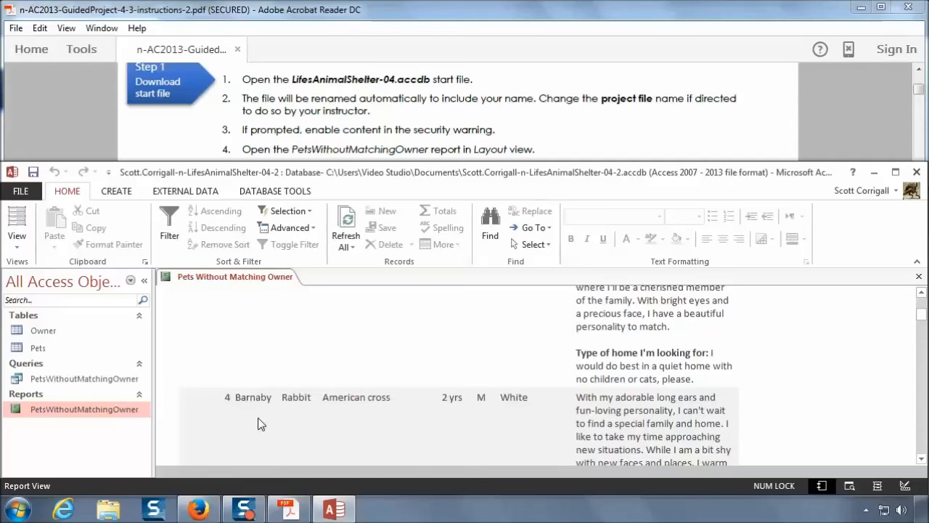
pyautogui.scroll(5, 257, 417)
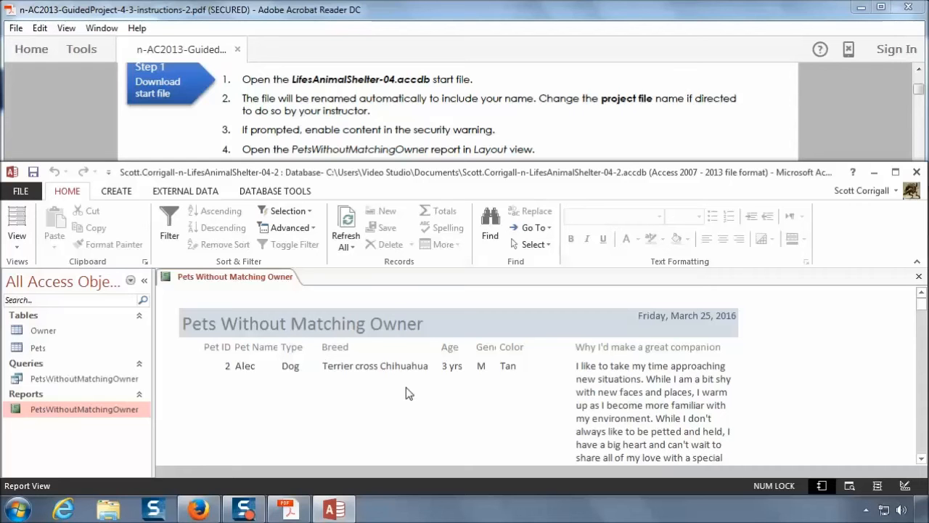
# Switch the report to Layout view and close the Property Sheet
pyautogui.click(878, 485)
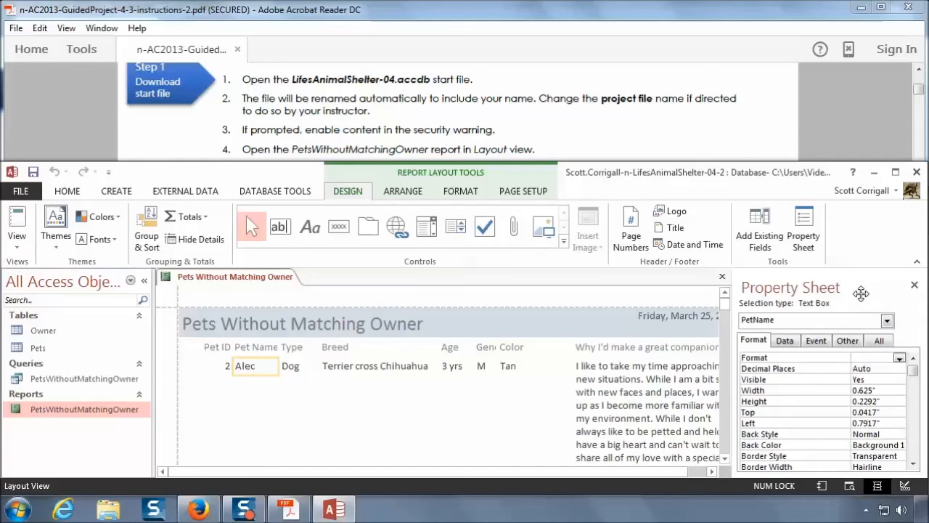
pyautogui.click(915, 287)
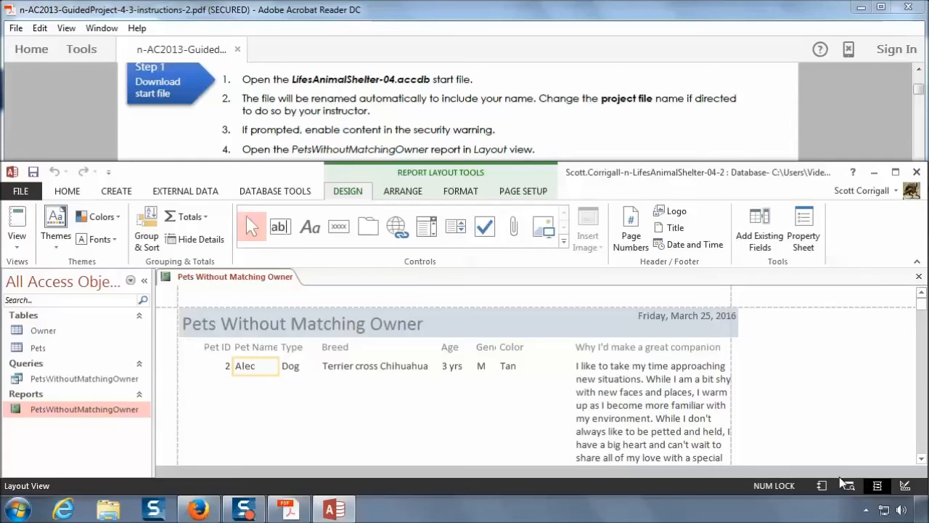
# Select the first record's Pet ID, name, type and breed text boxes and their column labels to see how Layout view handles them
pyautogui.click(225, 366)
pyautogui.click(252, 368)
pyautogui.click(291, 368)
pyautogui.click(323, 366)
pyautogui.click(332, 347)
pyautogui.click(283, 348)
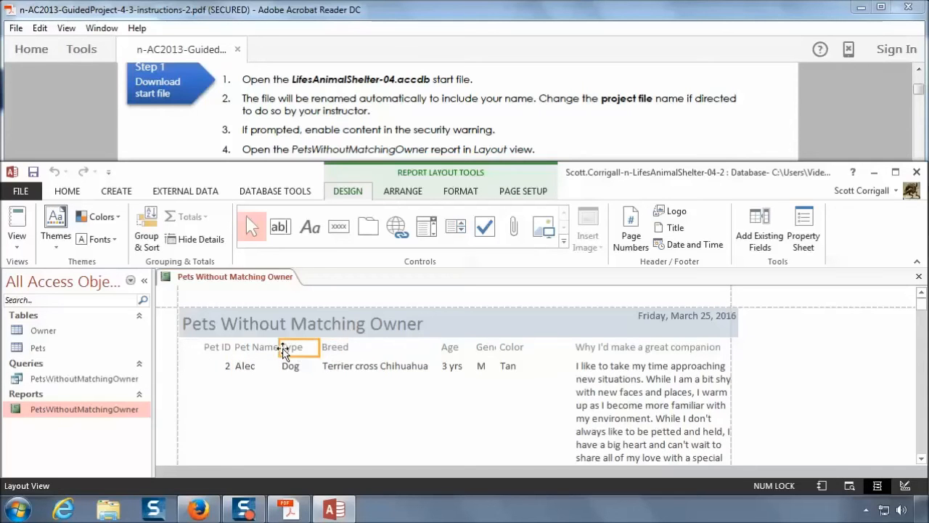
pyautogui.click(258, 348)
pyautogui.click(218, 349)
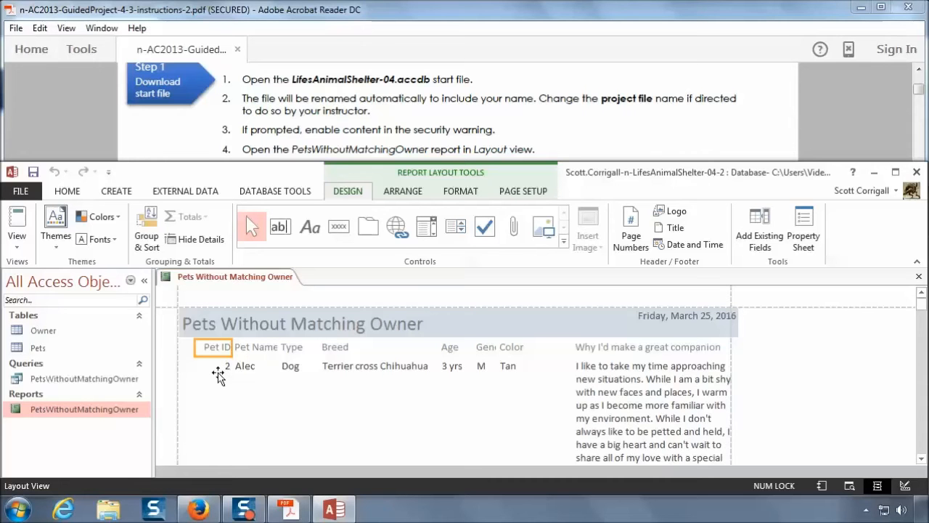
# Read item 5 of the PDF instructions and change the report's page orientation to landscape
pyautogui.click(506, 142)
pyautogui.scroll(-1, 505, 143)
pyautogui.scroll(-1, 504, 138)
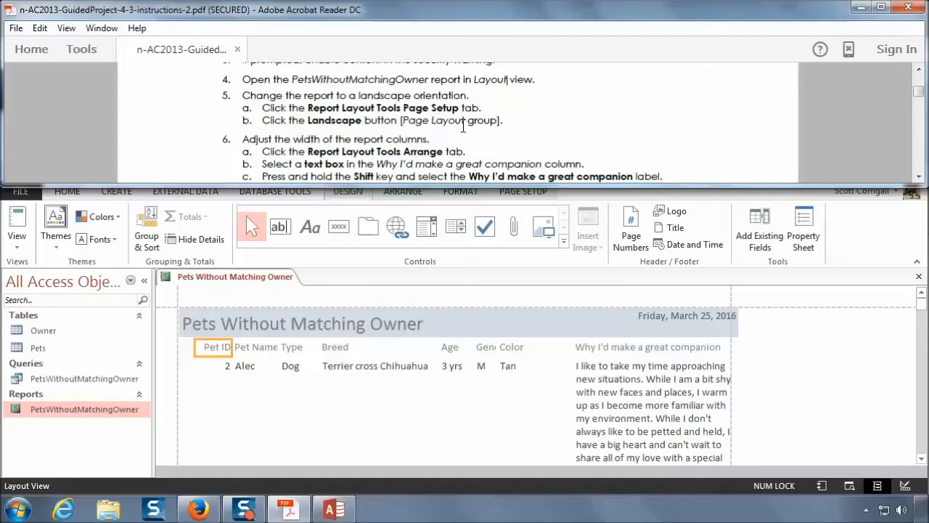
pyautogui.click(859, 238)
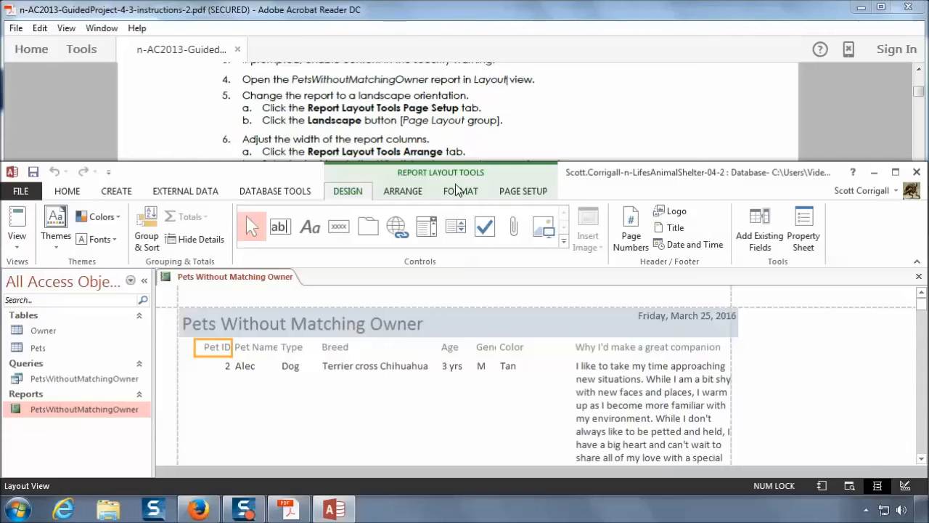
pyautogui.click(521, 192)
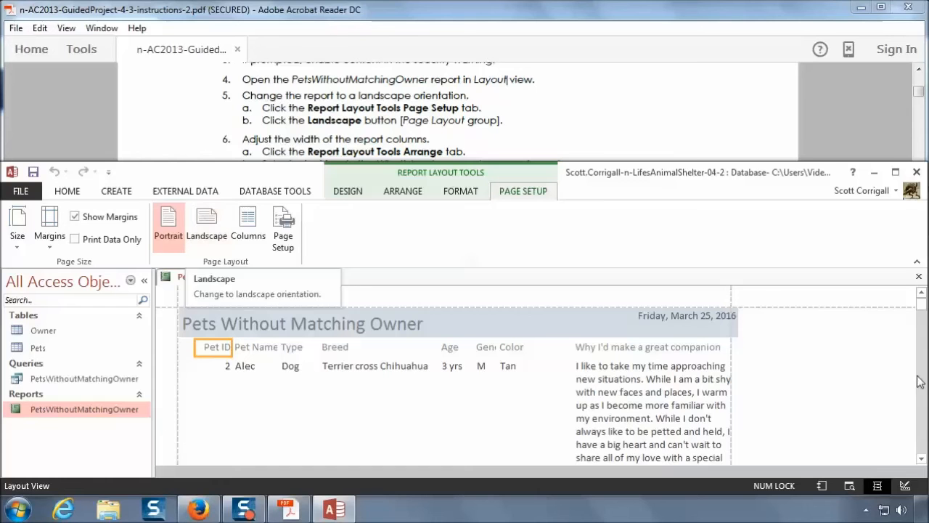
pyautogui.click(207, 221)
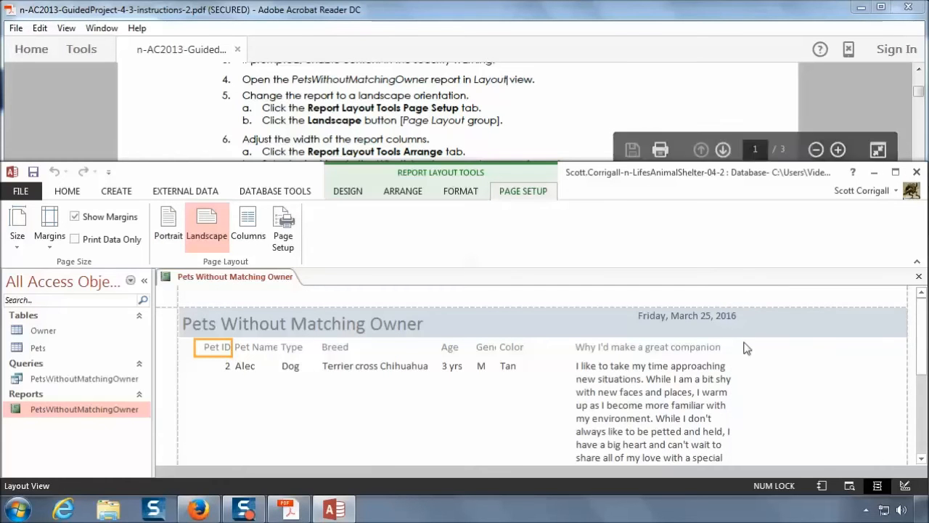
# Switch the report to portrait orientation to compare the page width, and return it to landscape
pyautogui.click(168, 231)
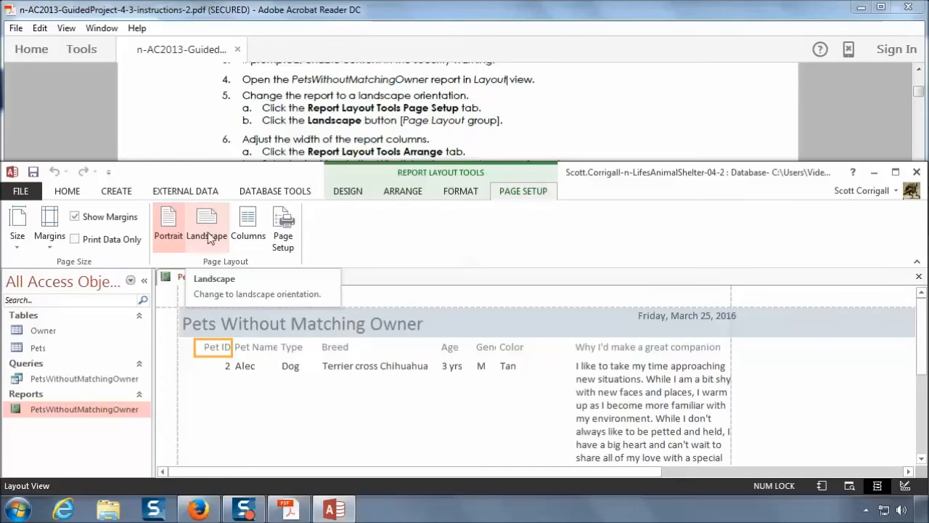
pyautogui.scroll(-2, 612, 370)
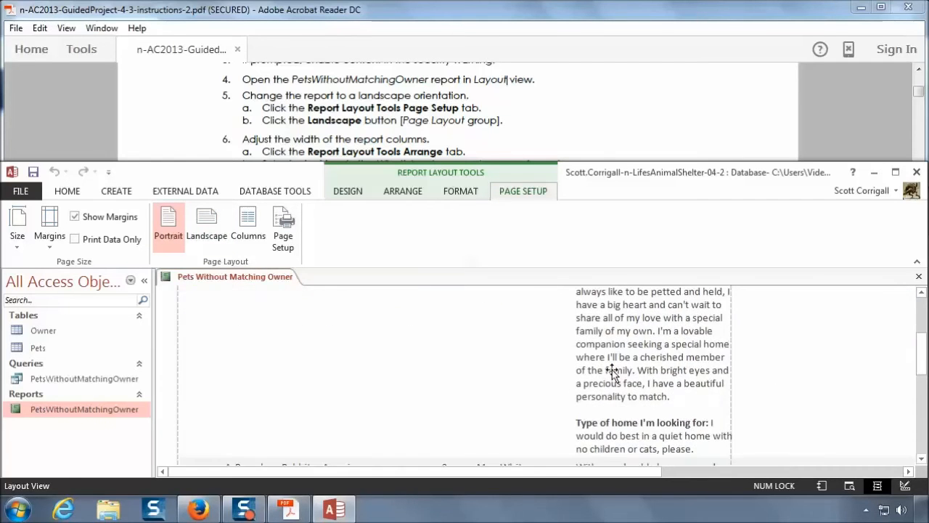
pyautogui.scroll(4, 581, 352)
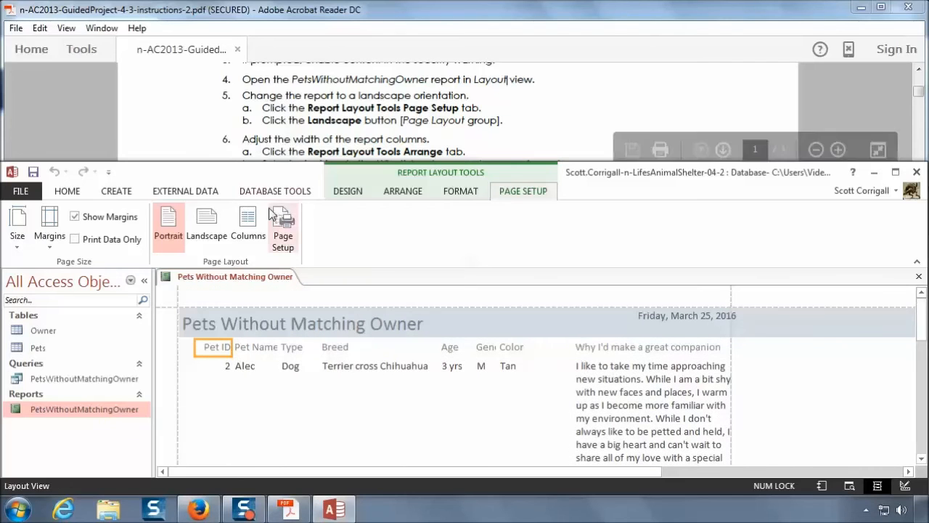
pyautogui.click(203, 218)
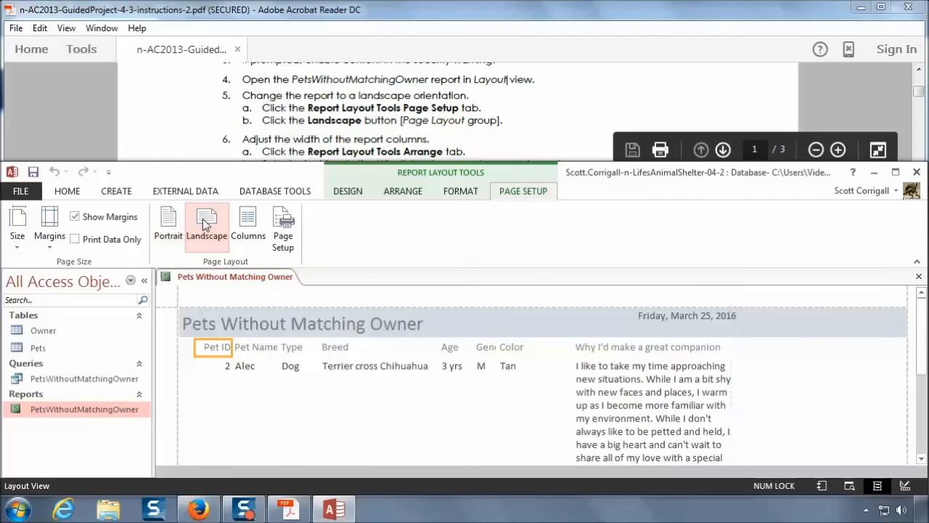
# Read item 6 of the PDF instructions and select a text box in the Why I'd make a great companion column
pyautogui.click(840, 374)
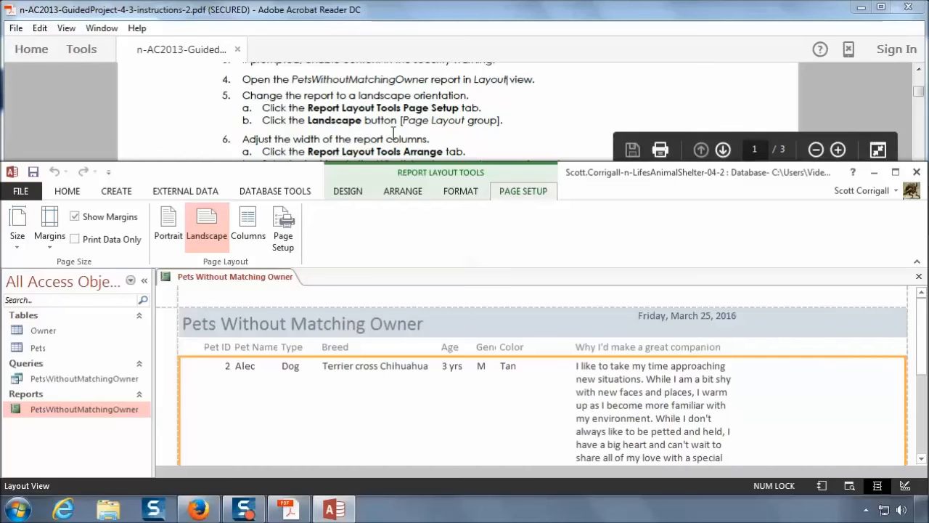
pyautogui.click(392, 133)
pyautogui.scroll(-2, 393, 133)
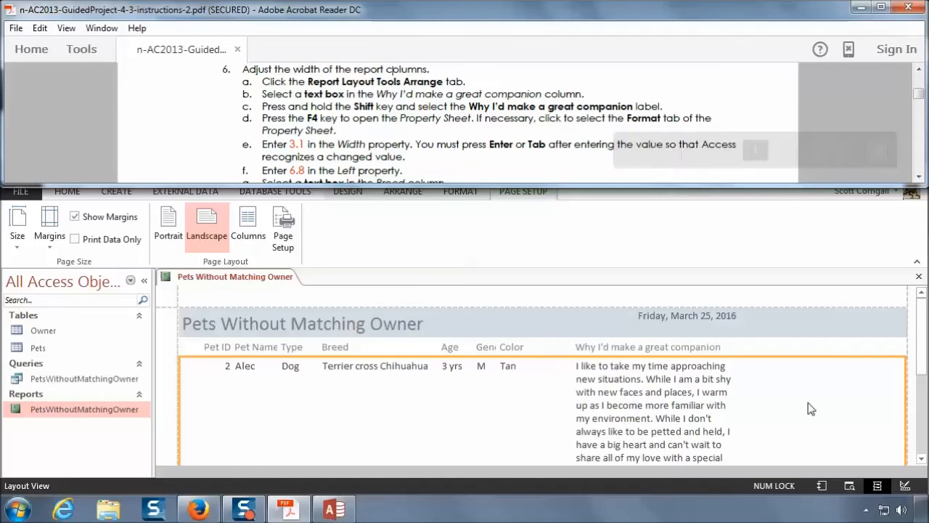
pyautogui.click(666, 386)
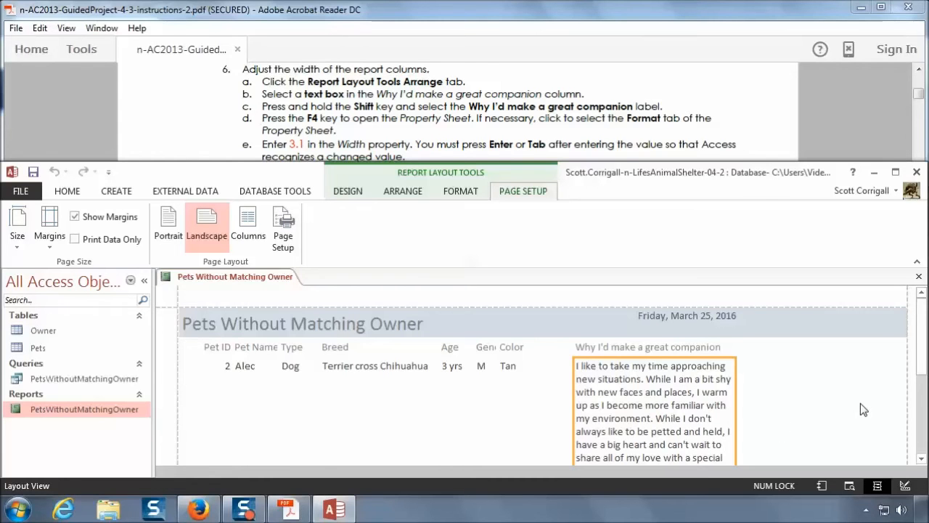
pyautogui.scroll(-5, 861, 403)
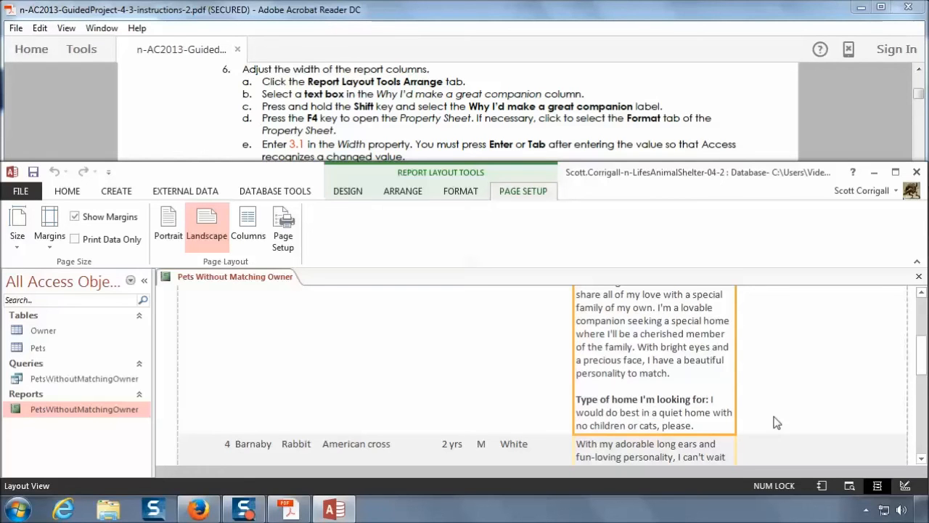
pyautogui.scroll(3, 776, 422)
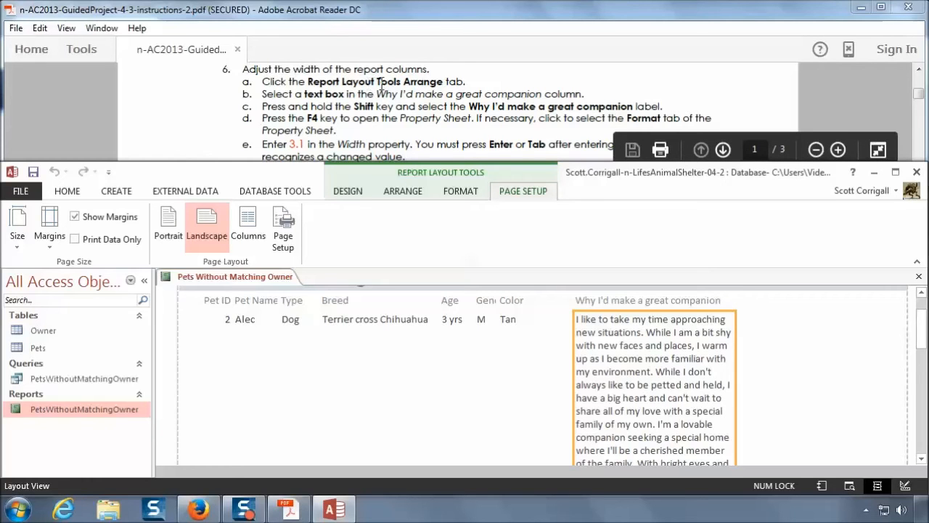
# Select a Why I'd make a great companion text box together with its column label and open the Property Sheet for both
pyautogui.click(402, 191)
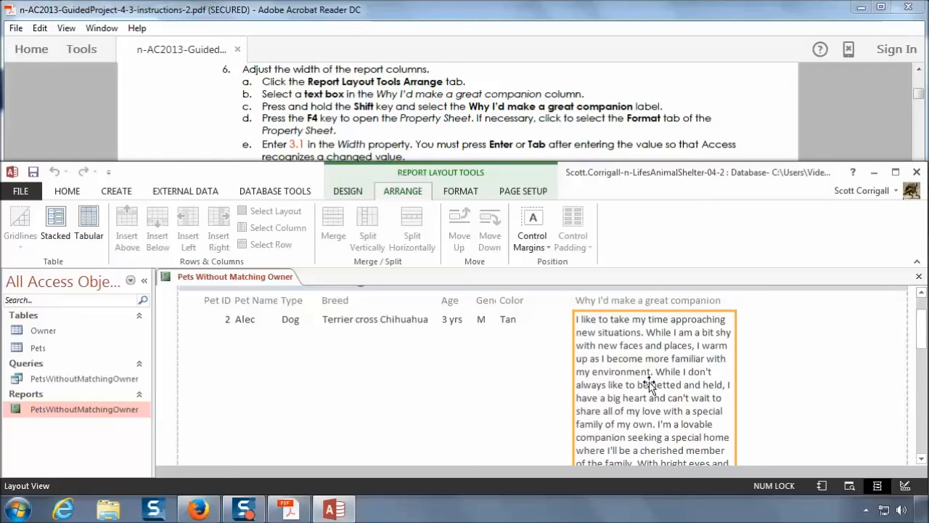
pyautogui.click(640, 300)
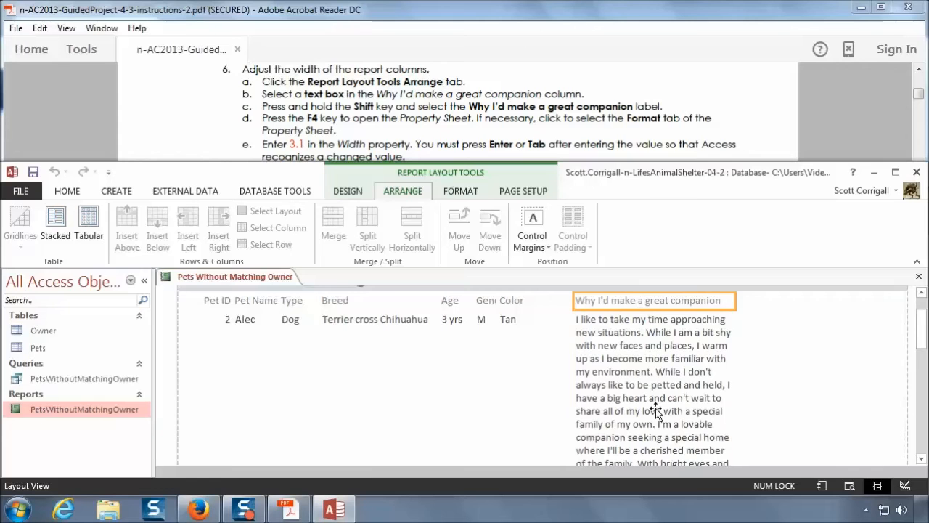
pyautogui.click(655, 371)
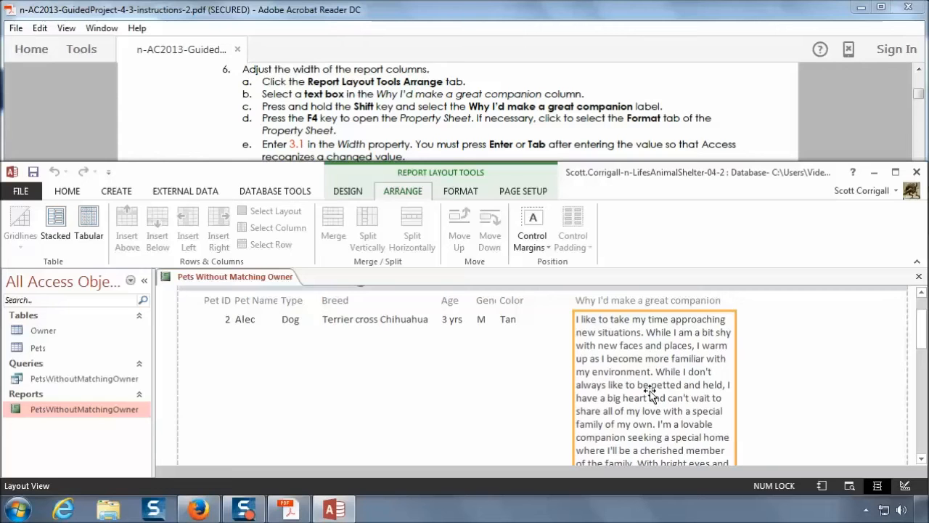
pyautogui.keyDown('shift'); pyautogui.click(637, 303); pyautogui.keyUp('shift')
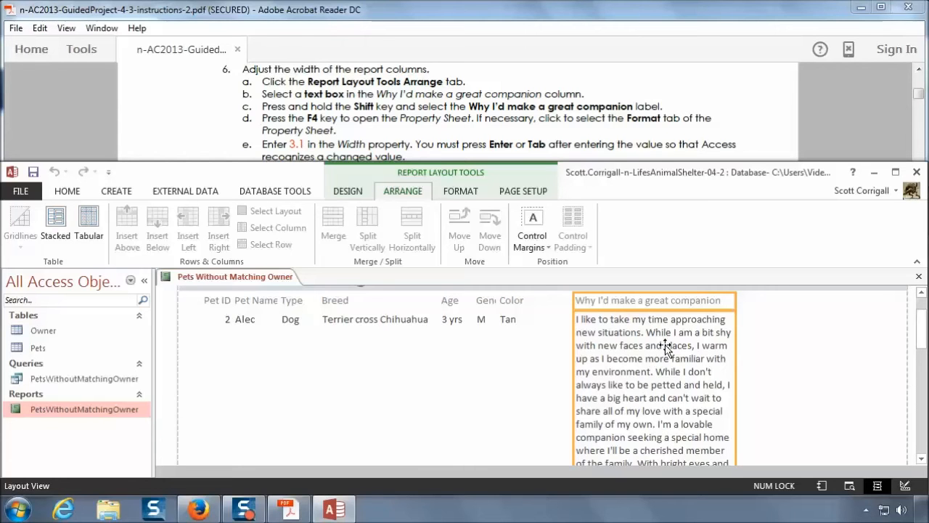
pyautogui.press('F4')
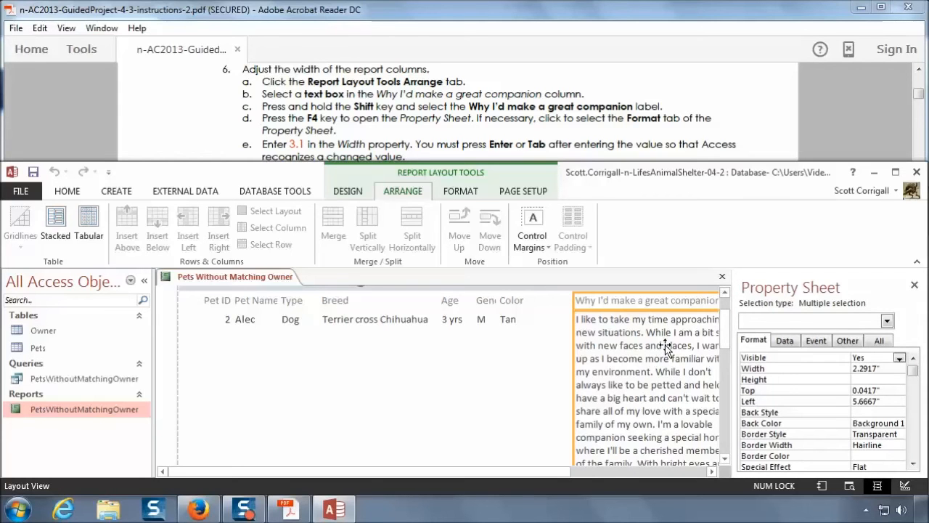
pyautogui.moveTo(550, 472); pyautogui.dragTo(681, 473)
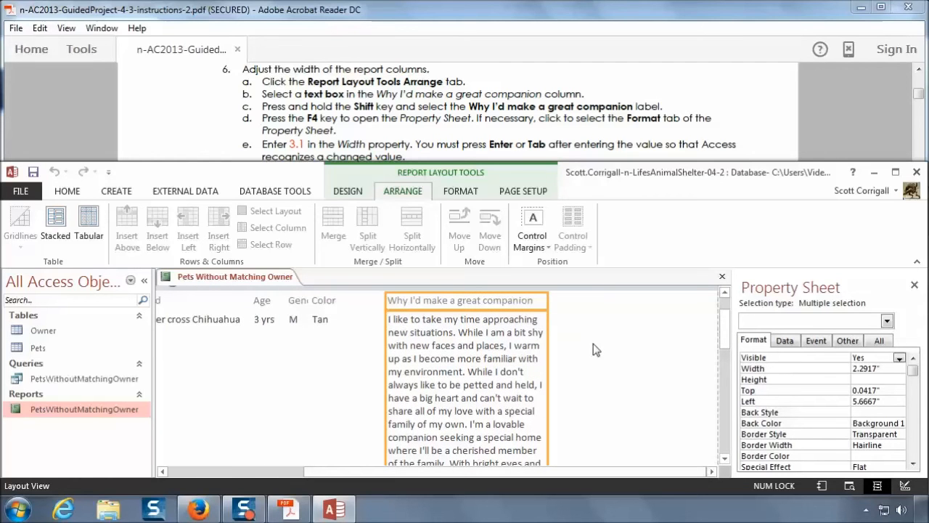
# Read the PDF's width and left position instructions and look through the Property Sheet's categories, returning to the Format properties
pyautogui.click(345, 138)
pyautogui.scroll(-2, 346, 138)
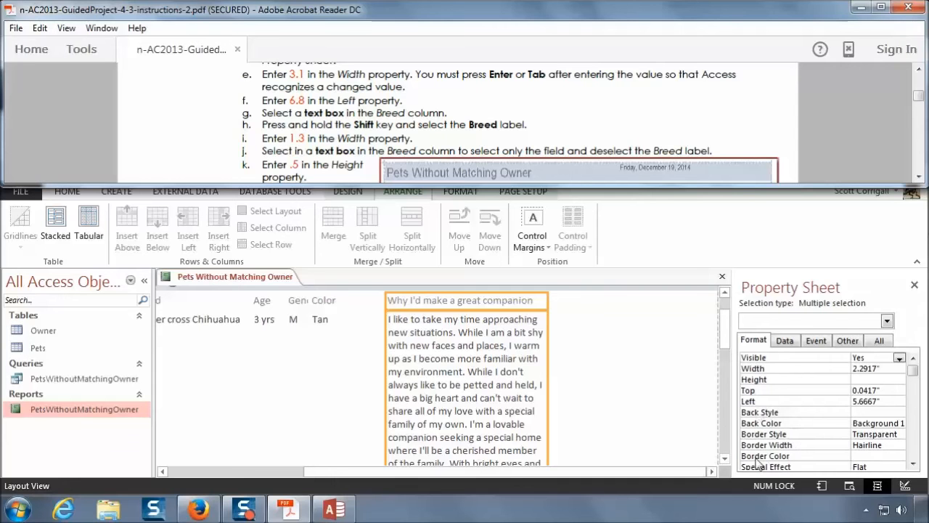
pyautogui.click(886, 344)
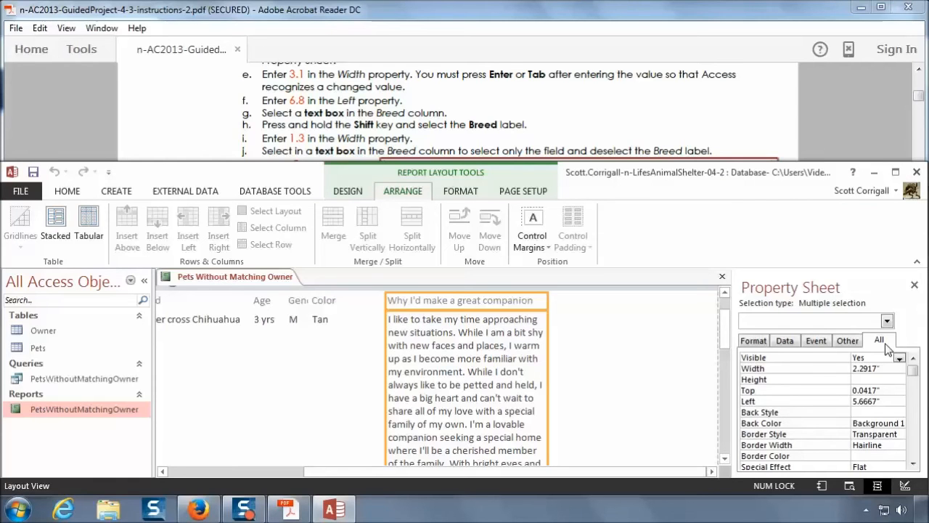
pyautogui.click(848, 342)
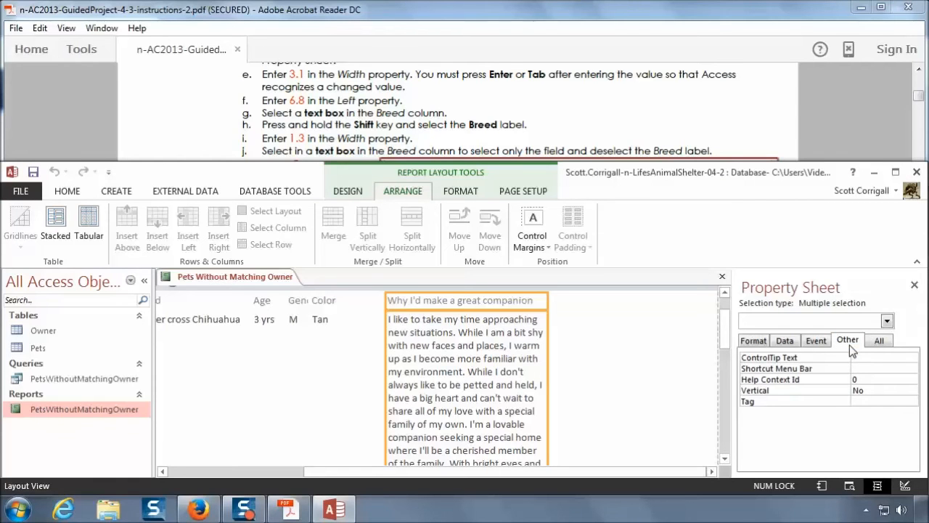
pyautogui.click(821, 344)
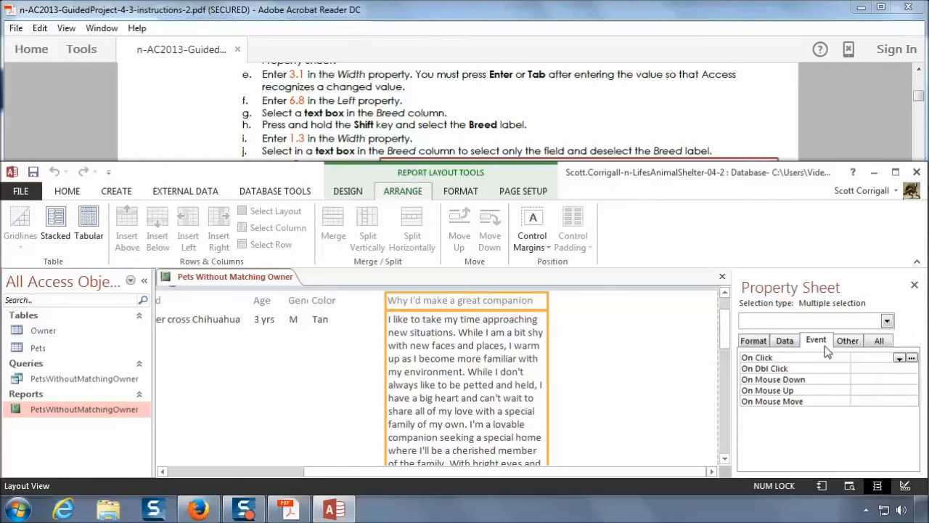
pyautogui.click(752, 341)
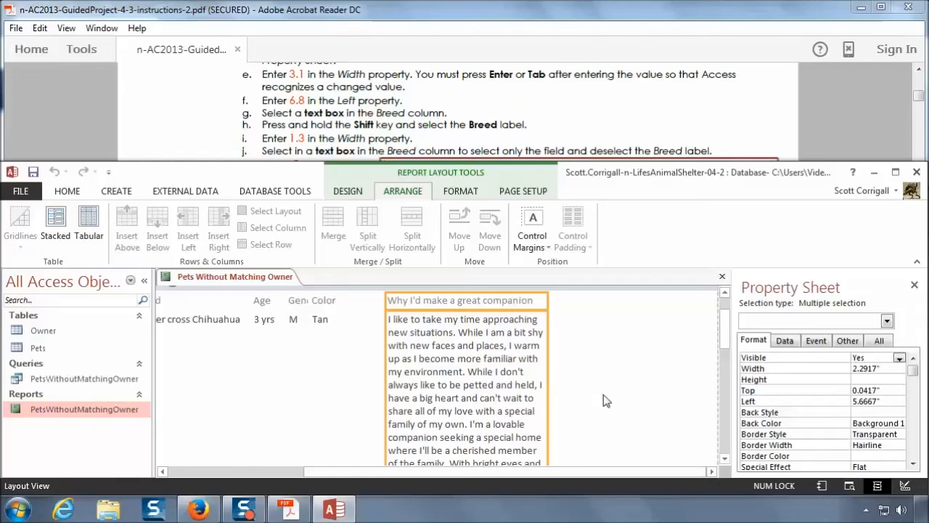
# Set the width of the Why I'd make a great companion text box and label to 3.1 inches
pyautogui.click(880, 368)
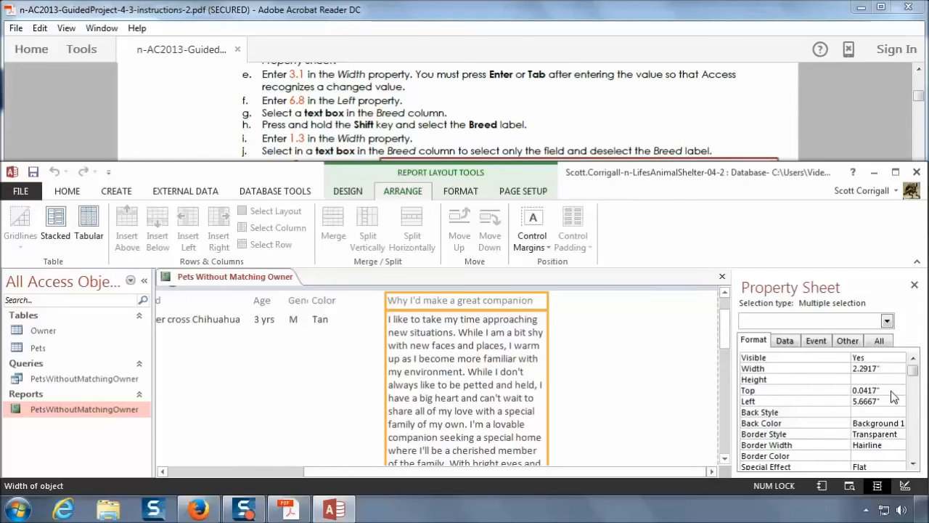
pyautogui.press('BackSpace')
pyautogui.press('BackSpace')
pyautogui.press('BackSpace')
pyautogui.press('BackSpace')
pyautogui.press('BackSpace')
pyautogui.press('BackSpace')
pyautogui.press('BackSpace')
pyautogui.write('3.1')
pyautogui.press('Tab')
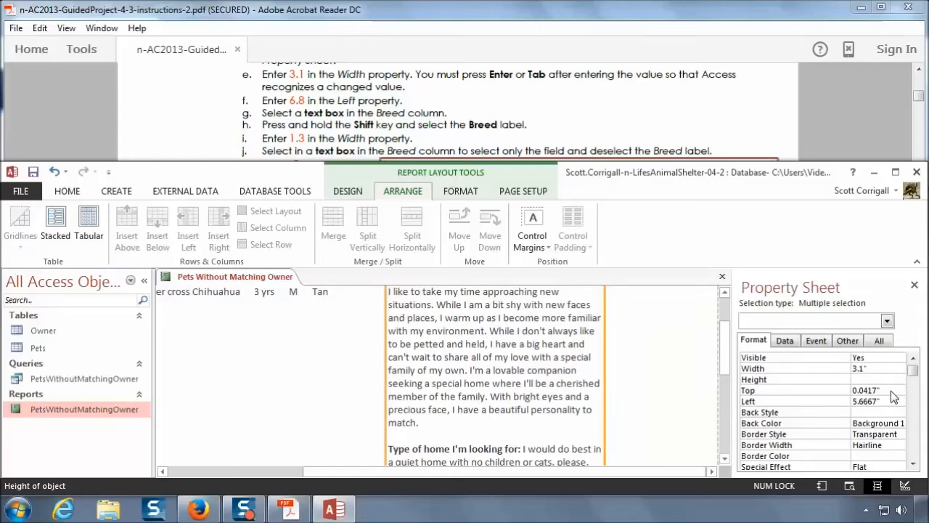
pyautogui.click(725, 294)
pyautogui.click(726, 293)
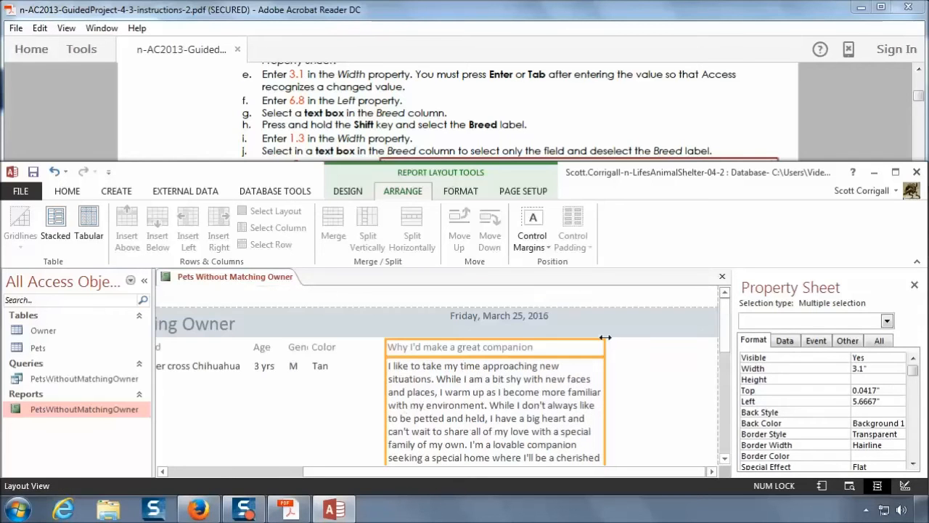
# Undo and redo the companion column's width change twice to compare the column before and after
pyautogui.click(54, 171)
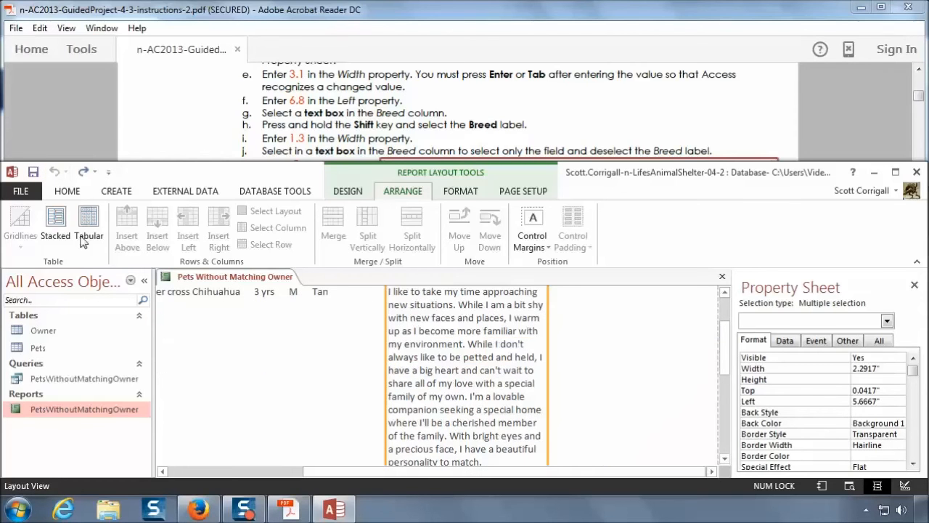
pyautogui.click(84, 172)
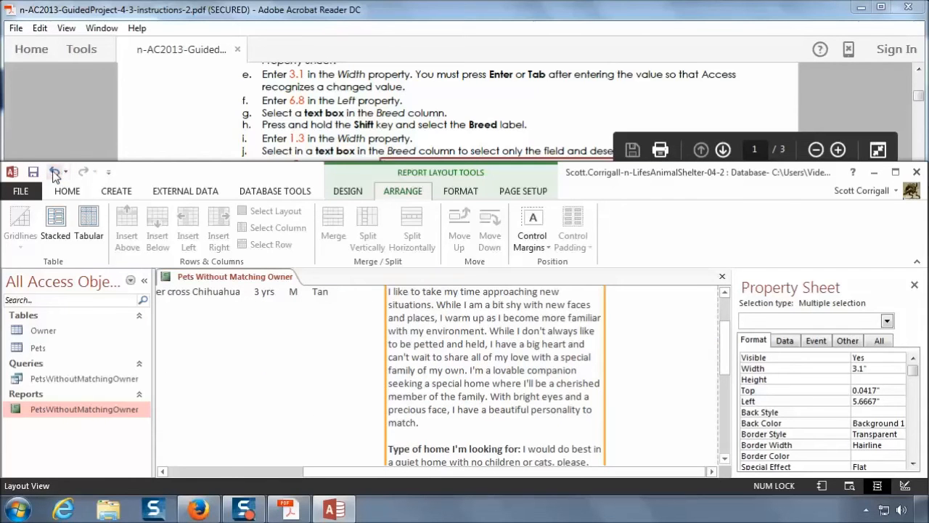
pyautogui.click(54, 172)
pyautogui.click(84, 172)
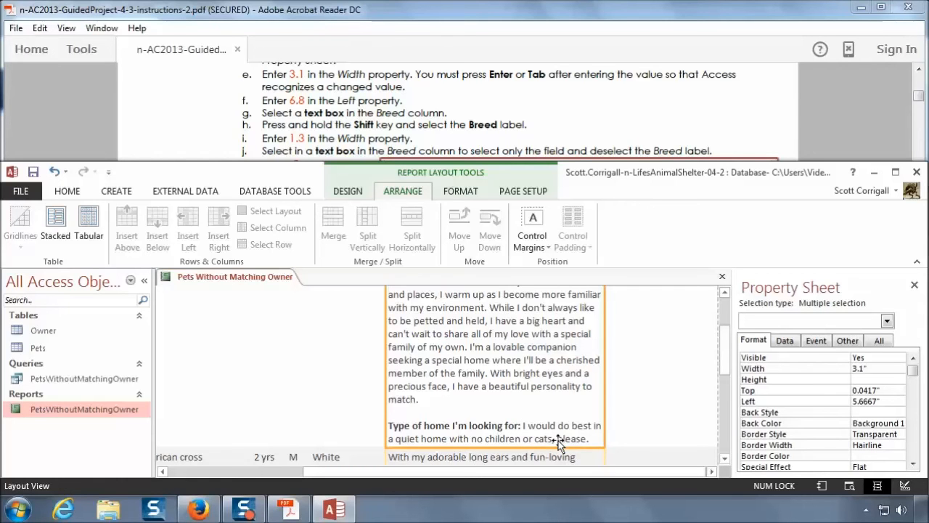
pyautogui.scroll(5, 558, 441)
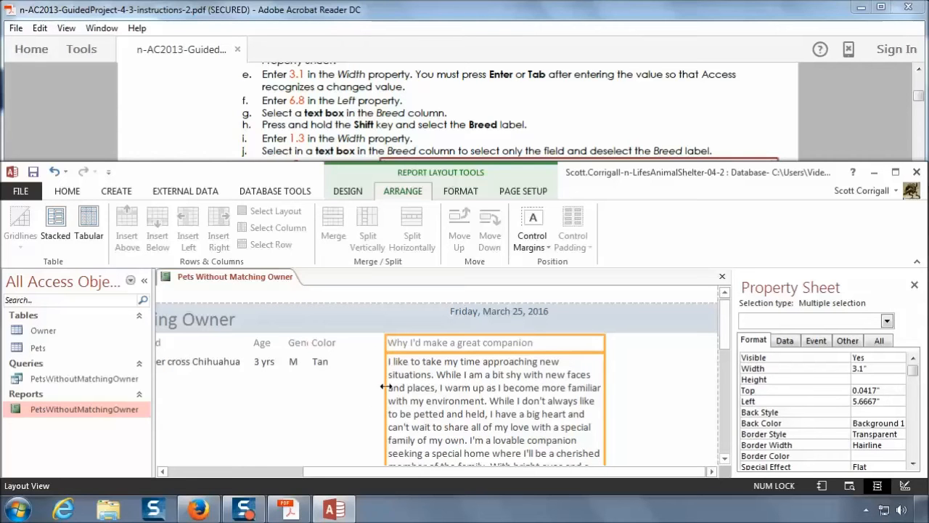
# Set the Left property of the Why I'd make a great companion text box and label to 6.8 inches
pyautogui.click(232, 470)
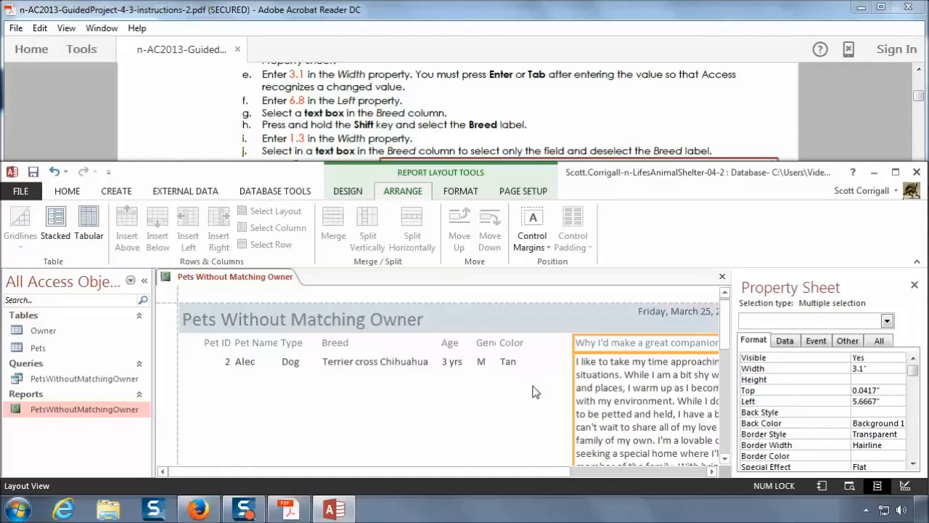
pyautogui.moveTo(537, 472); pyautogui.dragTo(715, 493)
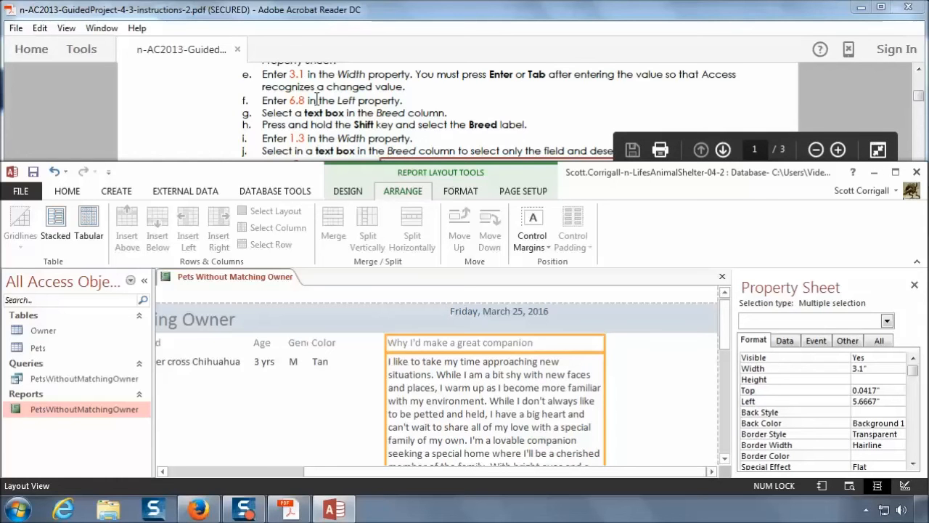
pyautogui.click(889, 400)
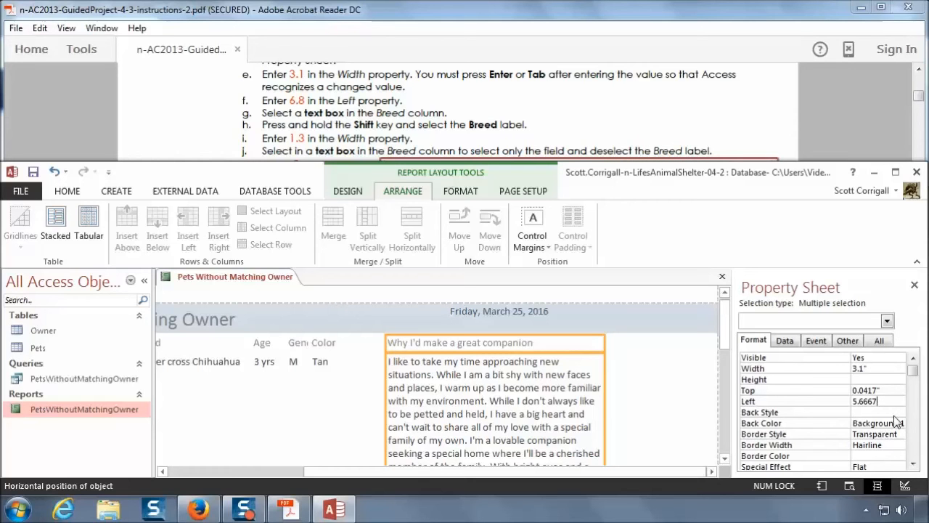
pyautogui.press('BackSpace')
pyautogui.press('BackSpace')
pyautogui.press('BackSpace')
pyautogui.press('BackSpace')
pyautogui.press('BackSpace')
pyautogui.press('BackSpace')
pyautogui.press('BackSpace')
pyautogui.write('6.8')
pyautogui.press('Return')
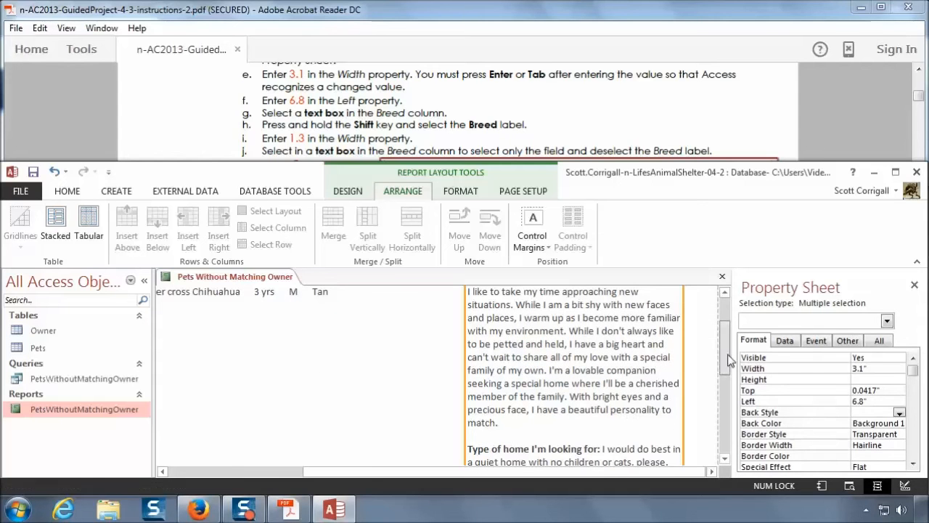
pyautogui.scroll(3, 729, 361)
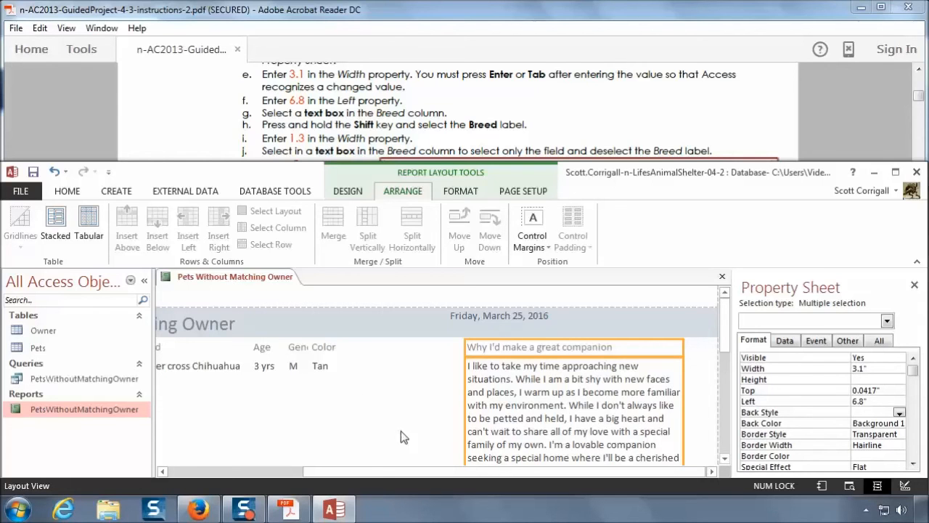
pyautogui.moveTo(369, 471); pyautogui.dragTo(229, 466)
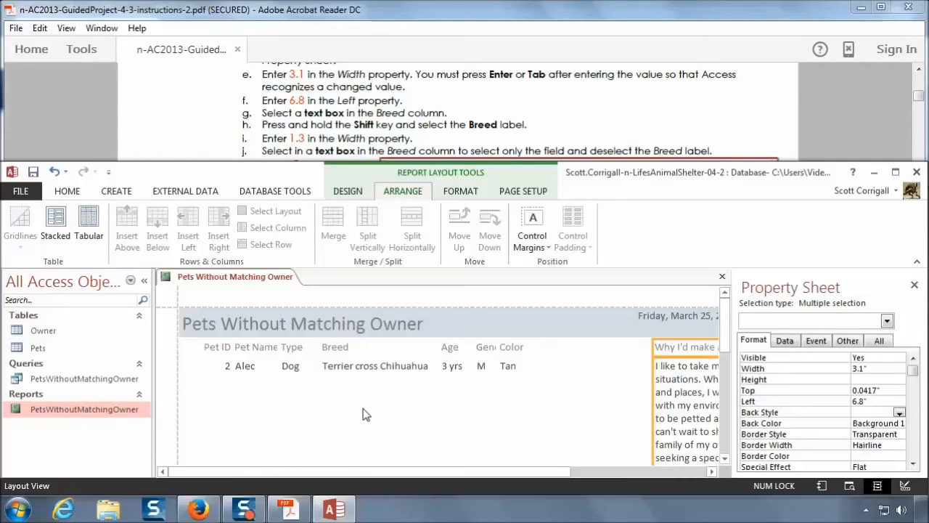
# Select the Breed text box together with the Breed label and set their width to 1.3 inches
pyautogui.click(405, 117)
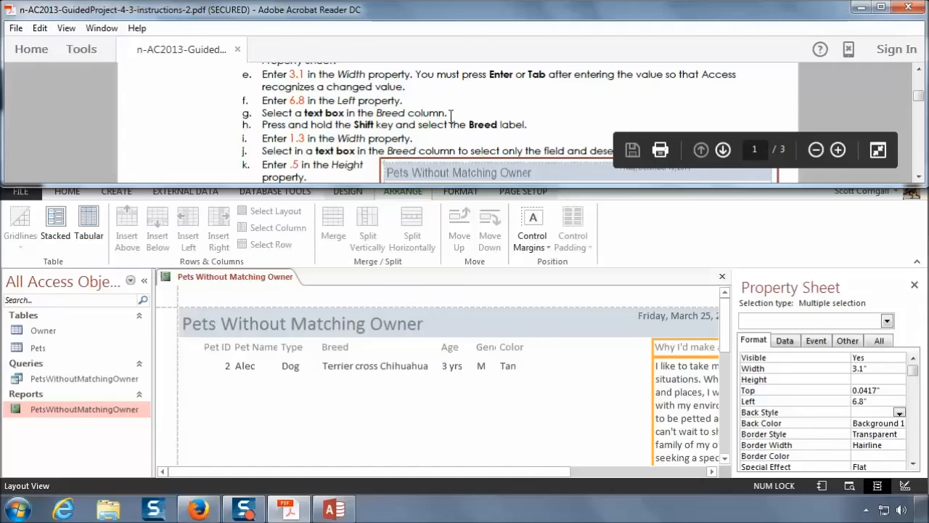
pyautogui.click(339, 363)
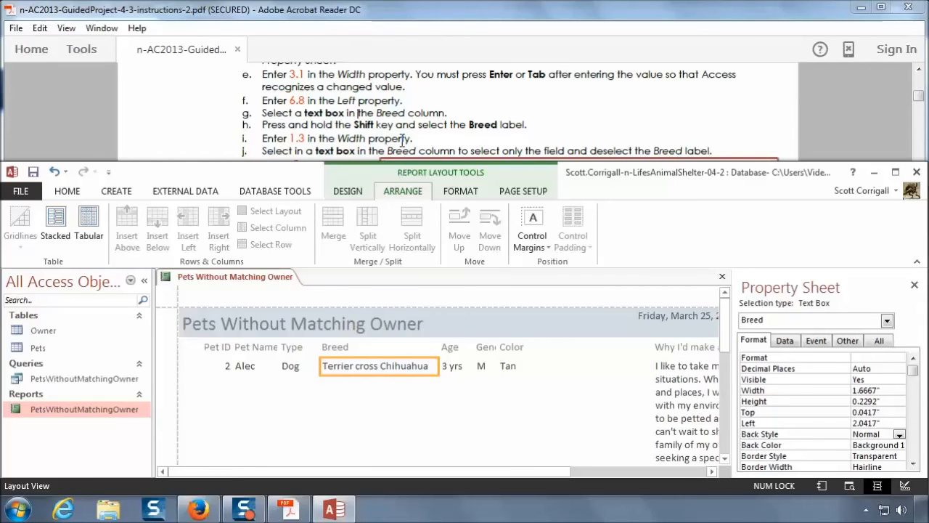
pyautogui.keyDown('shift'); pyautogui.click(341, 347); pyautogui.keyUp('shift')
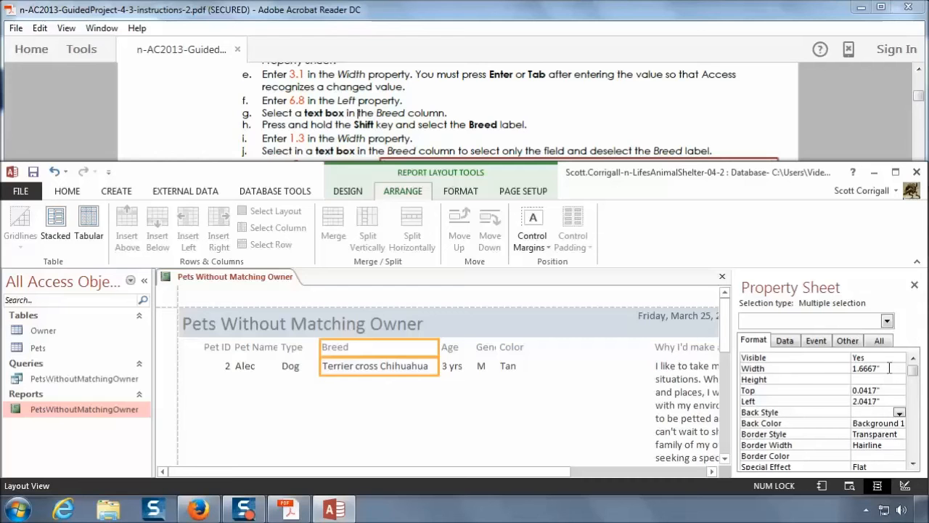
pyautogui.click(820, 369)
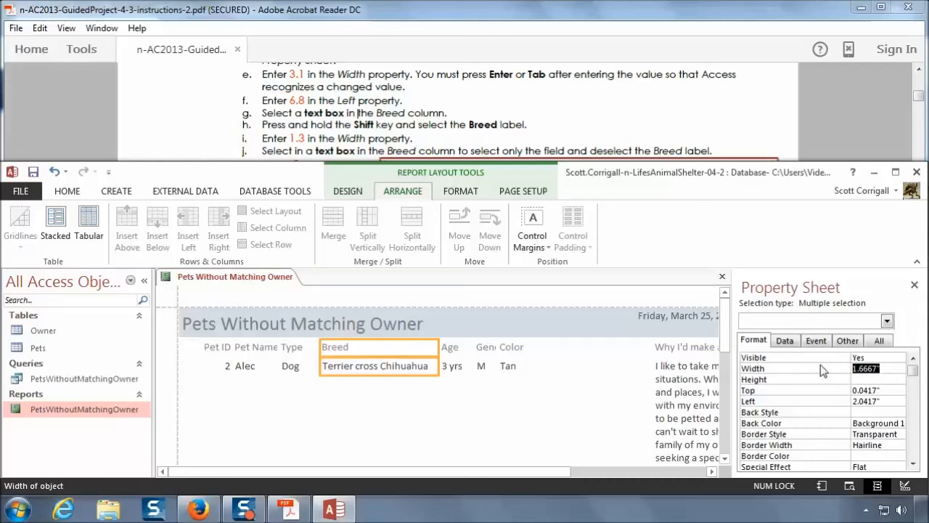
pyautogui.write('1.3')
pyautogui.press('Return')
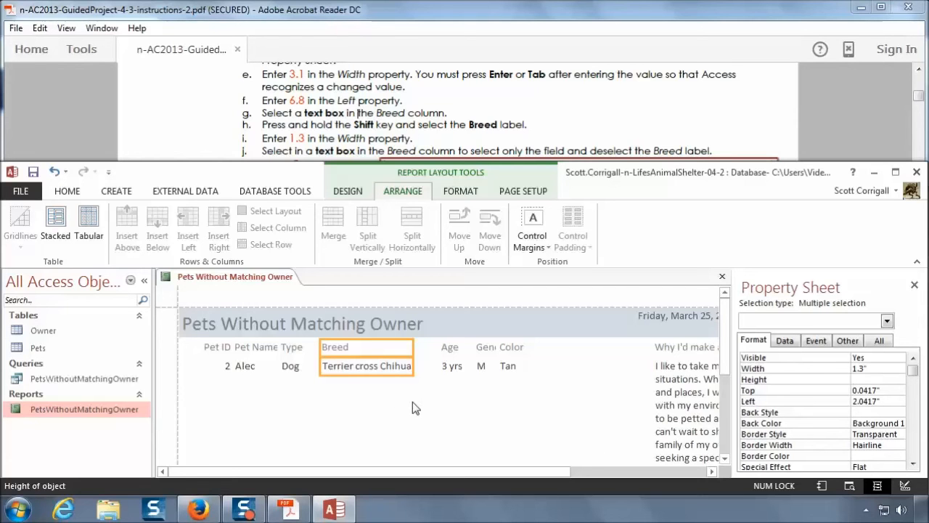
# Select only the Breed text box, without its label, and set its height to 0.5 inches
pyautogui.click(390, 127)
pyautogui.scroll(-2, 389, 127)
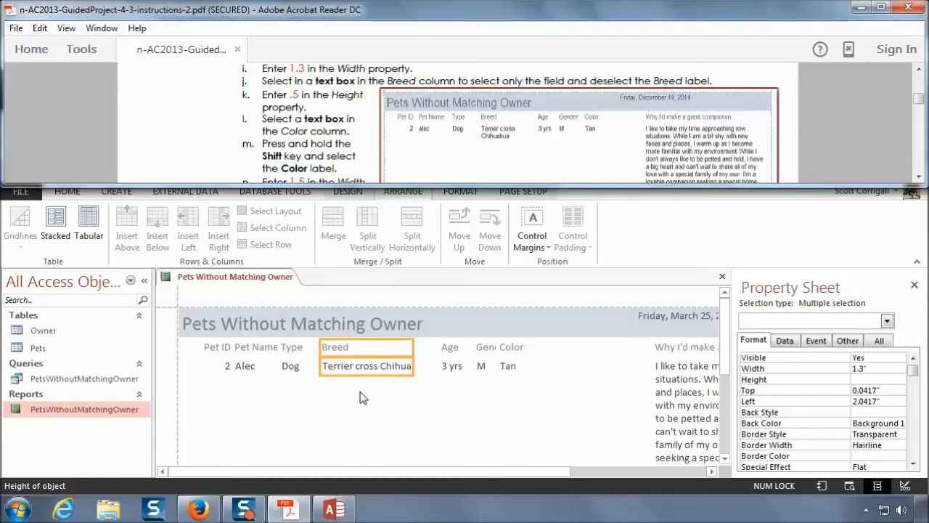
pyautogui.click(360, 365)
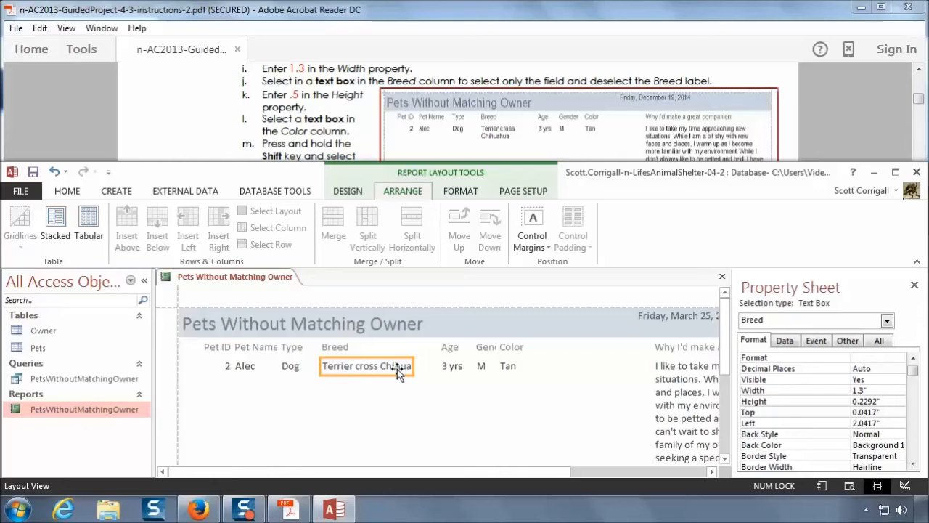
pyautogui.click(881, 400)
pyautogui.click(800, 401)
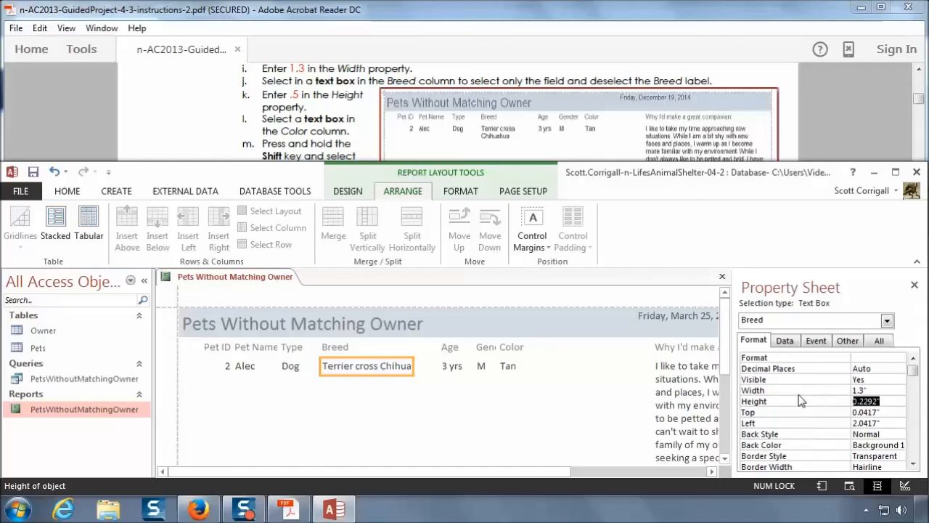
pyautogui.write('.5')
pyautogui.press('Return')
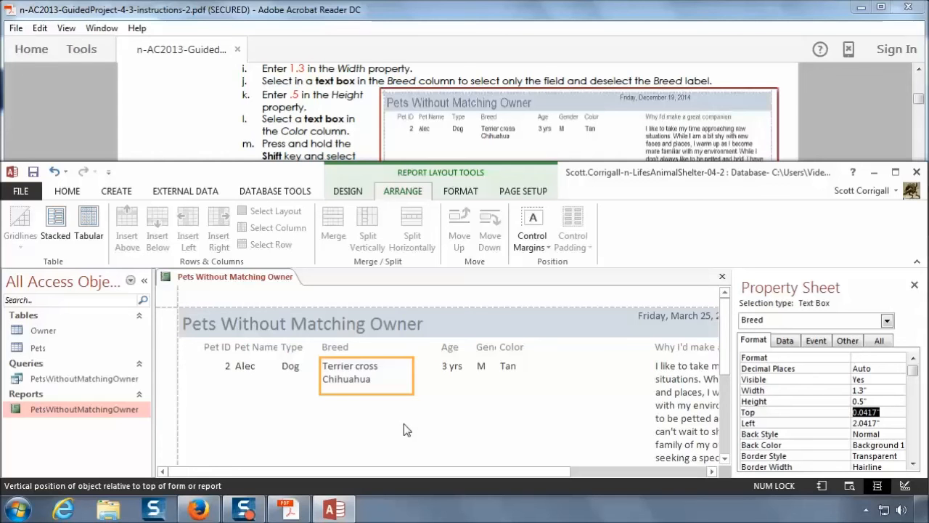
# Select the Color text box together with the Color label and set their width to 1.5 inches
pyautogui.click(341, 125)
pyautogui.scroll(-2, 341, 124)
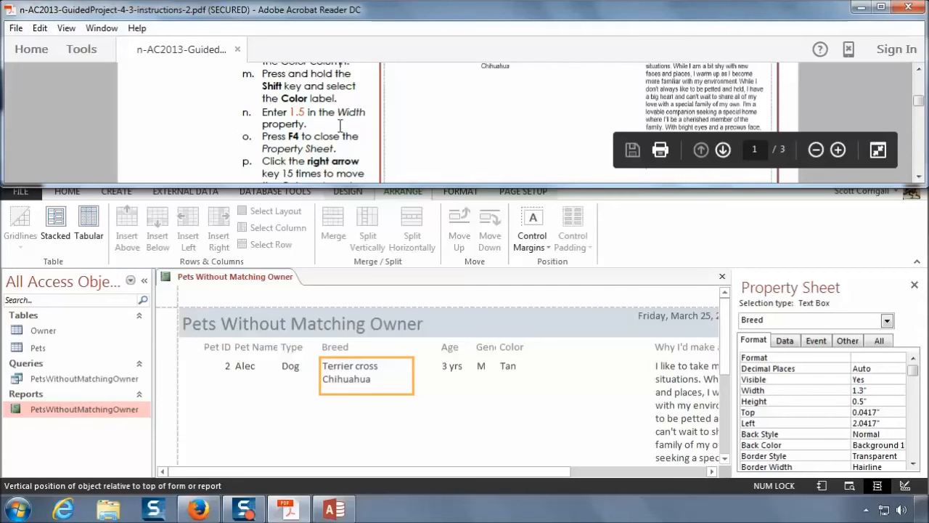
pyautogui.click(509, 367)
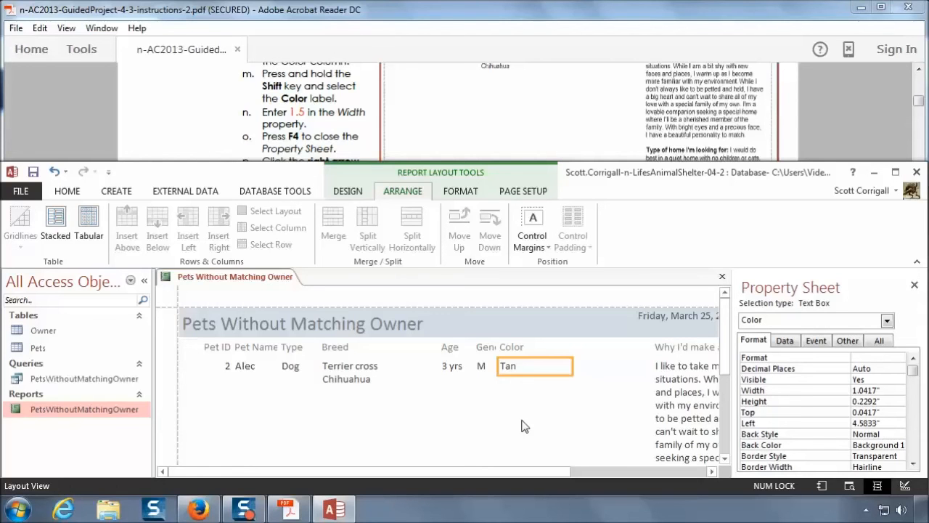
pyautogui.scroll(-5, 533, 426)
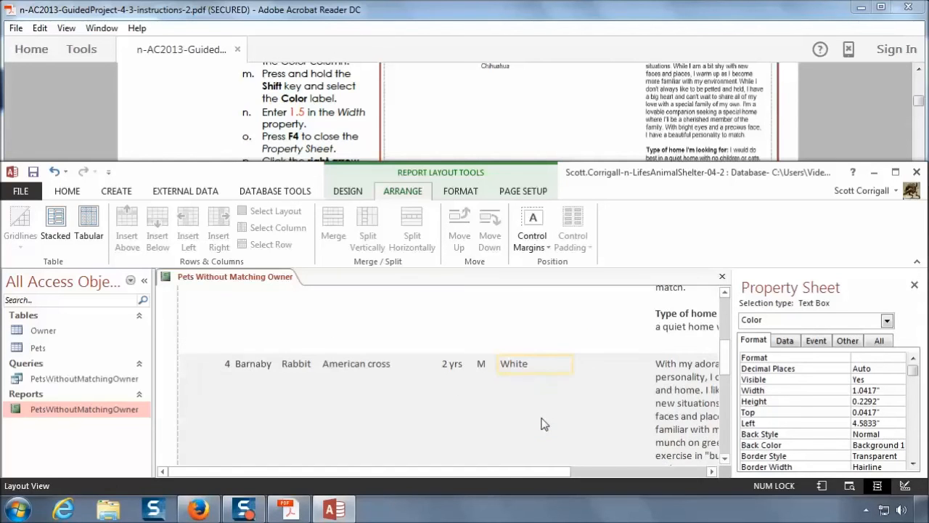
pyautogui.scroll(-4, 544, 424)
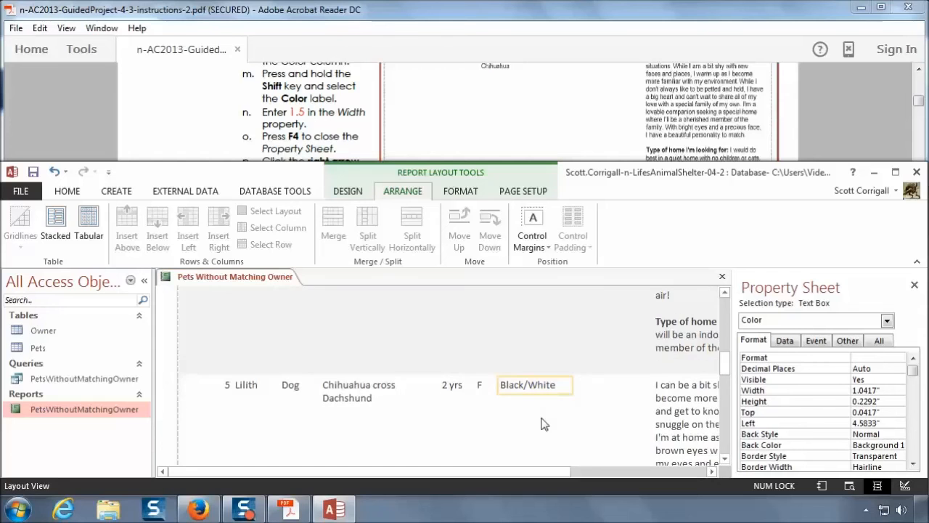
pyautogui.scroll(-3, 545, 424)
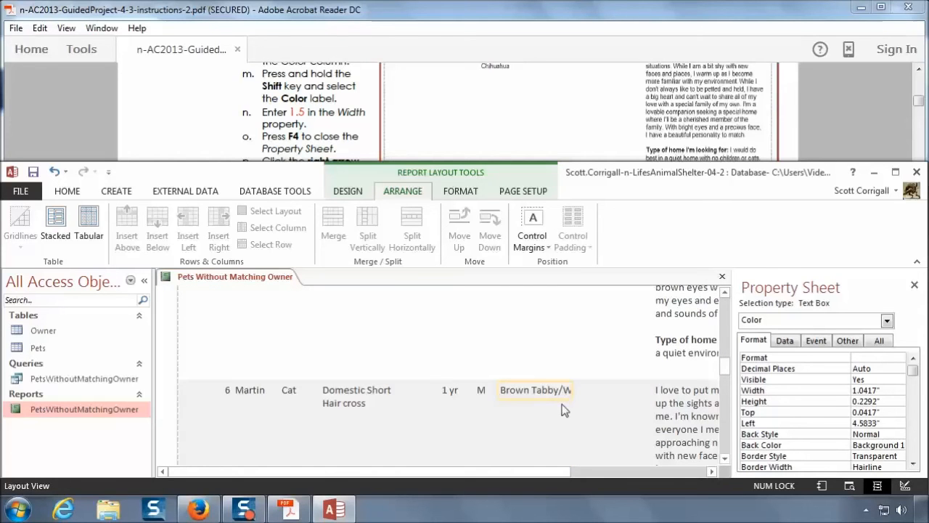
pyautogui.scroll(5, 550, 411)
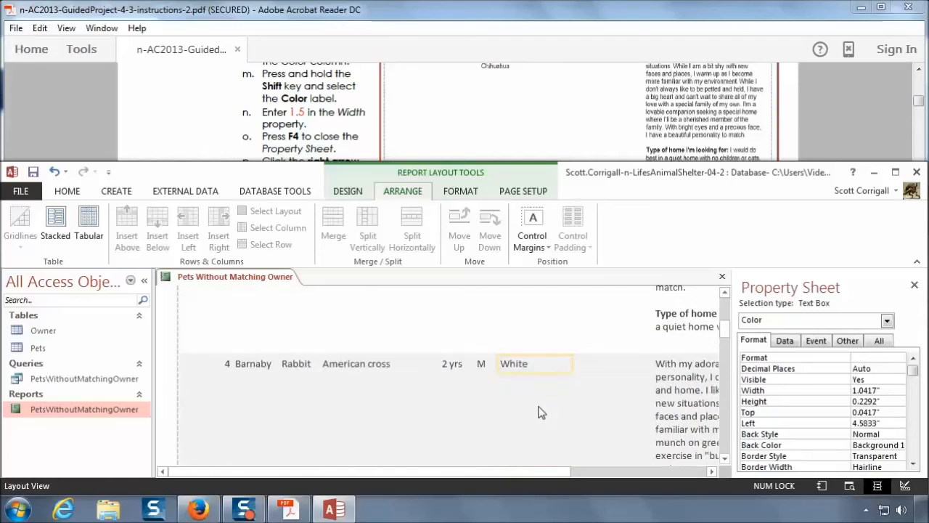
pyautogui.scroll(3, 541, 410)
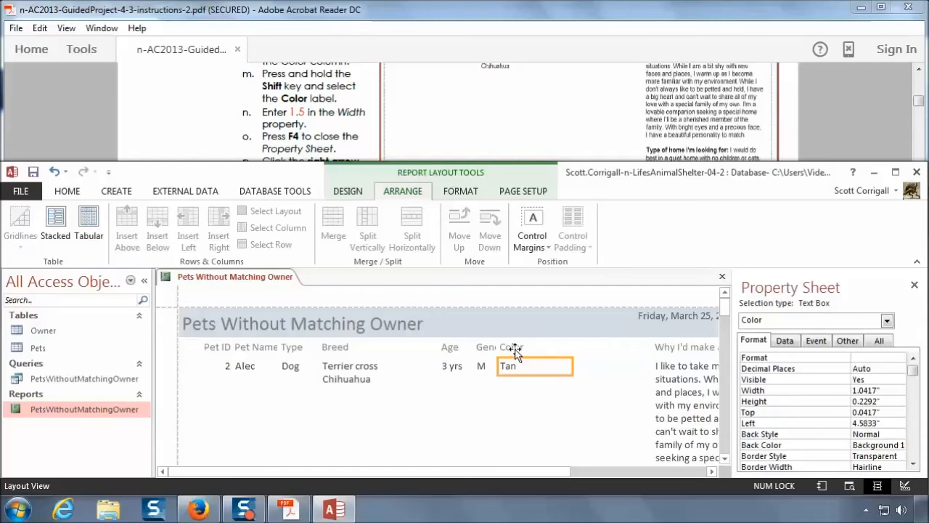
pyautogui.keyDown('shift'); pyautogui.click(515, 351); pyautogui.keyUp('shift')
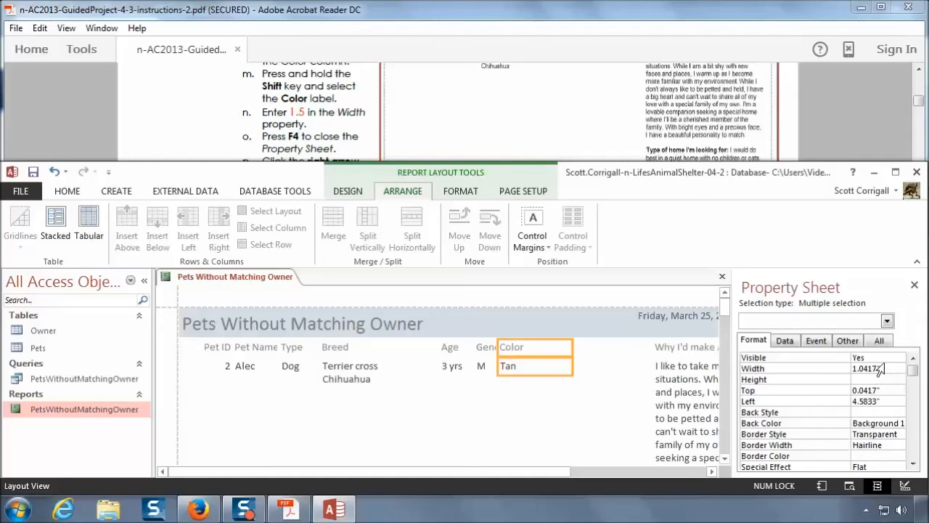
pyautogui.click(793, 370)
pyautogui.write('1.5')
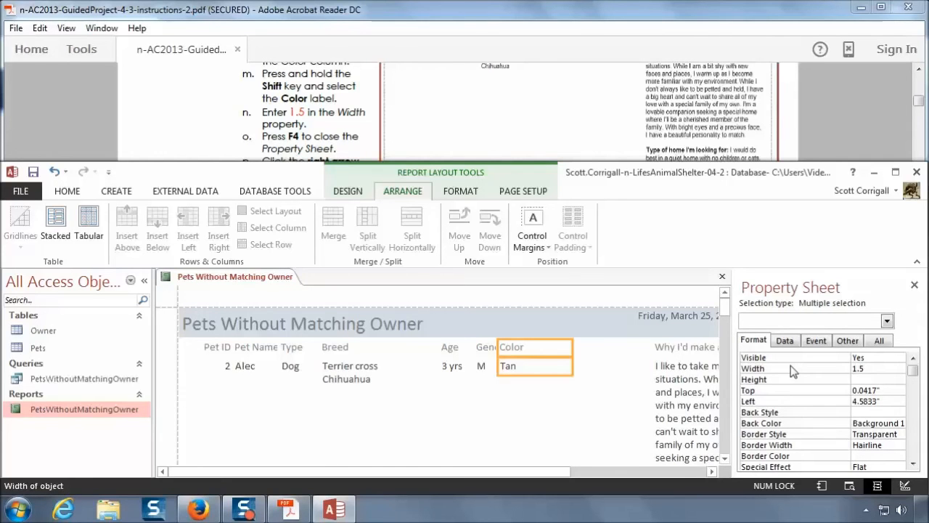
pyautogui.press('Return')
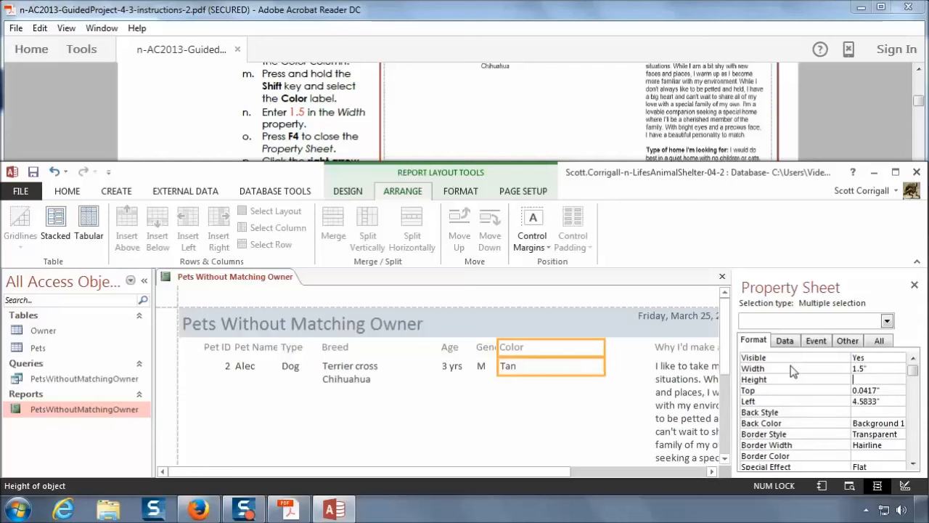
# Check the next PDF instructions and close the Property Sheet in the report's Layout View
pyautogui.click(324, 120)
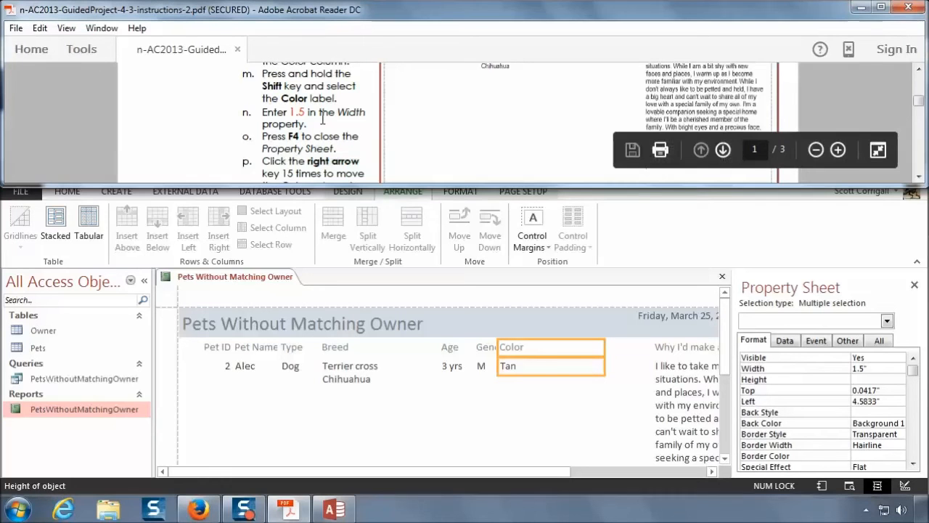
pyautogui.scroll(-3, 325, 121)
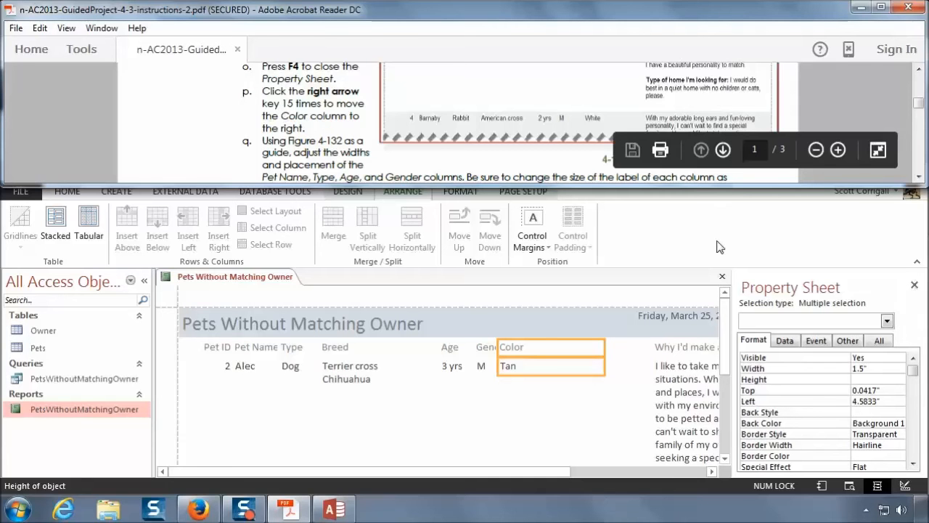
pyautogui.click(914, 285)
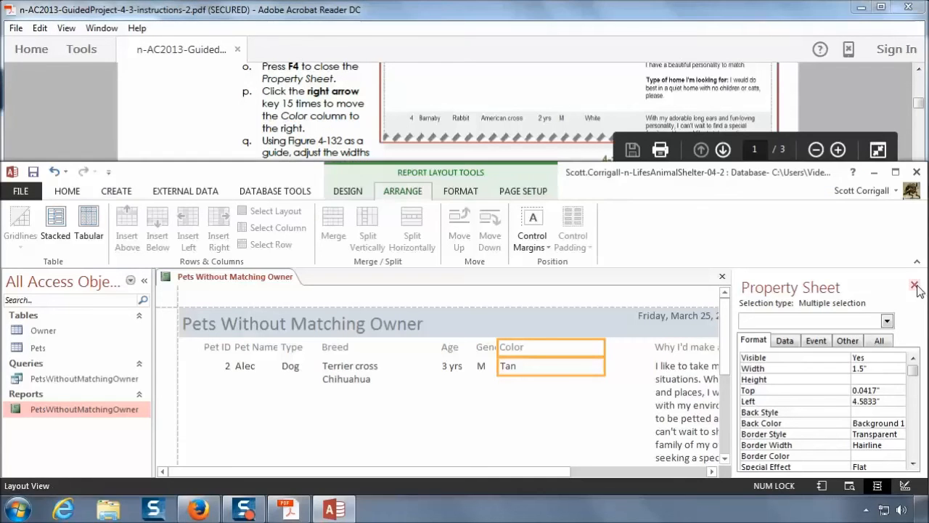
pyautogui.click(914, 286)
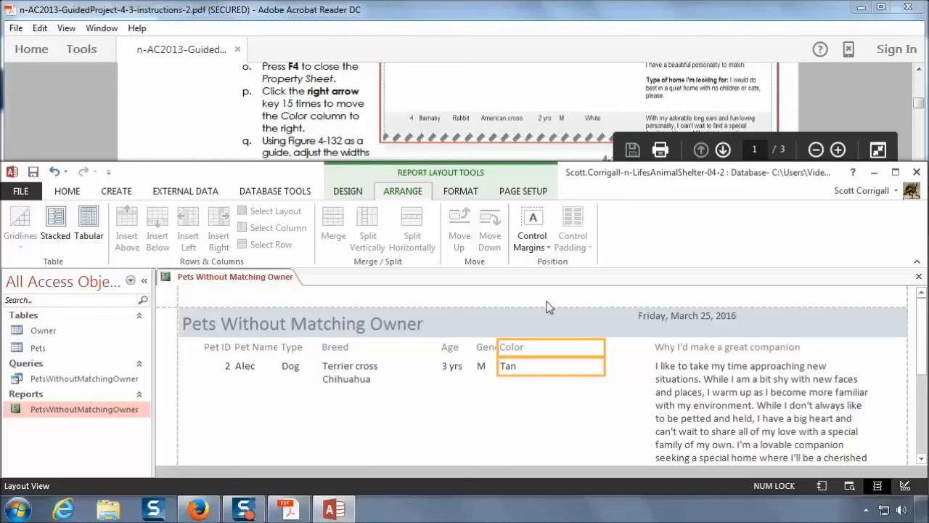
# Nudge the Color text box and label 15 increments to the right, towards the companion column
pyautogui.click(546, 172)
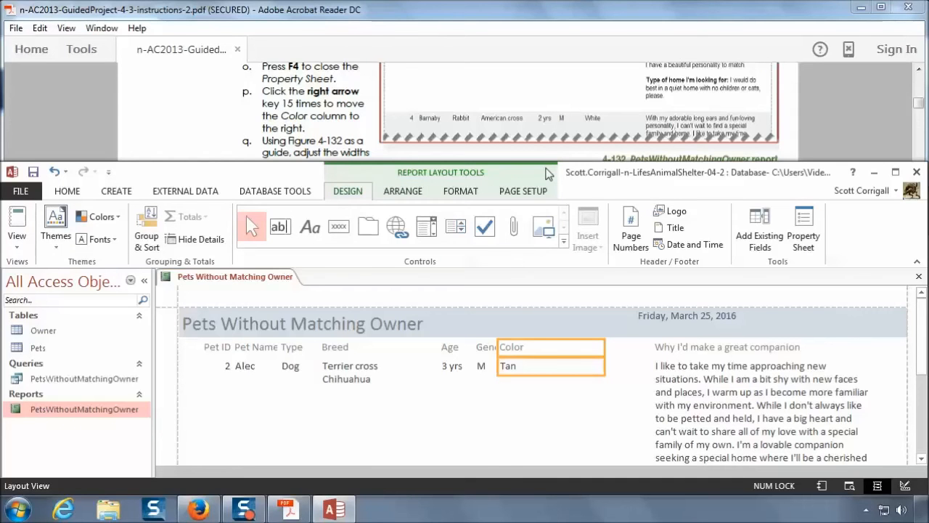
pyautogui.press('Right')
pyautogui.press('Right')
pyautogui.press('Right')
pyautogui.press('Right')
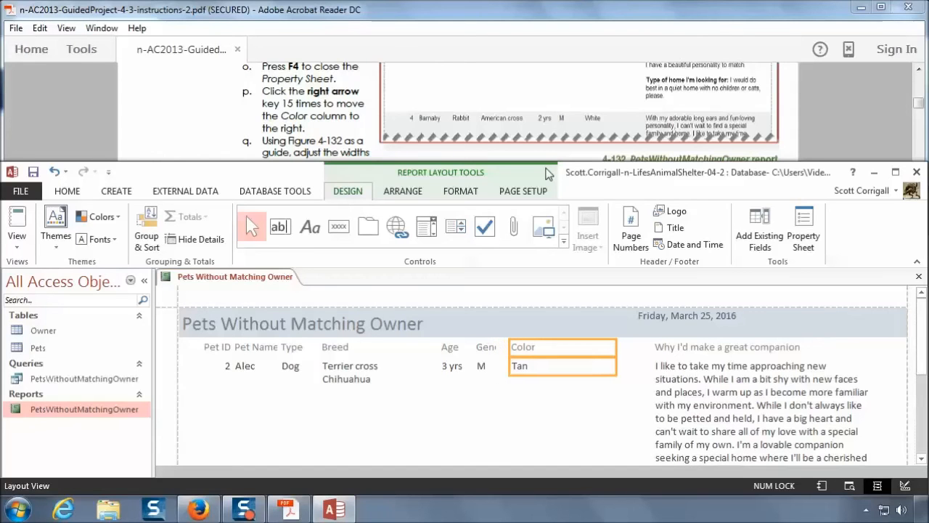
pyautogui.press('Right')
pyautogui.press('Right')
pyautogui.press('Right')
pyautogui.press('Right')
pyautogui.press('Right')
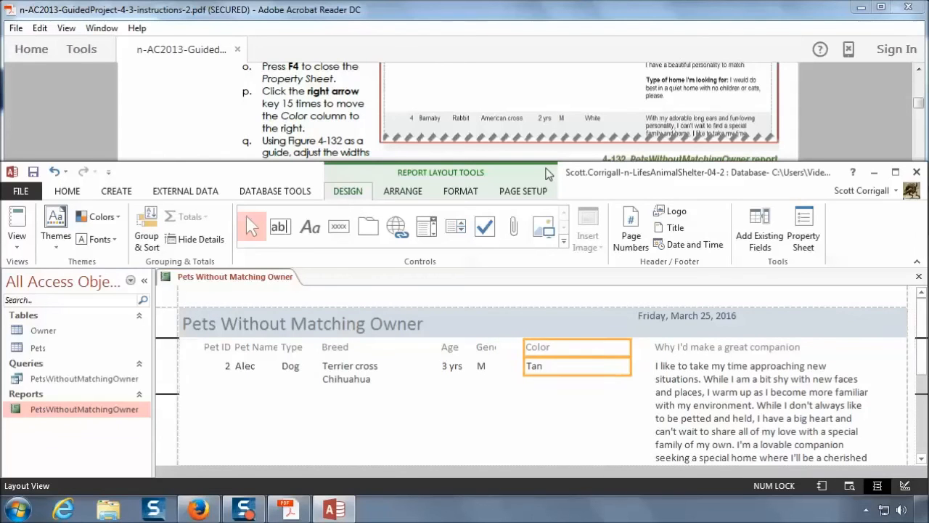
pyautogui.press('Right')
pyautogui.press('Right')
pyautogui.press('Right')
pyautogui.press('Right')
pyautogui.press('Right')
pyautogui.press('Right')
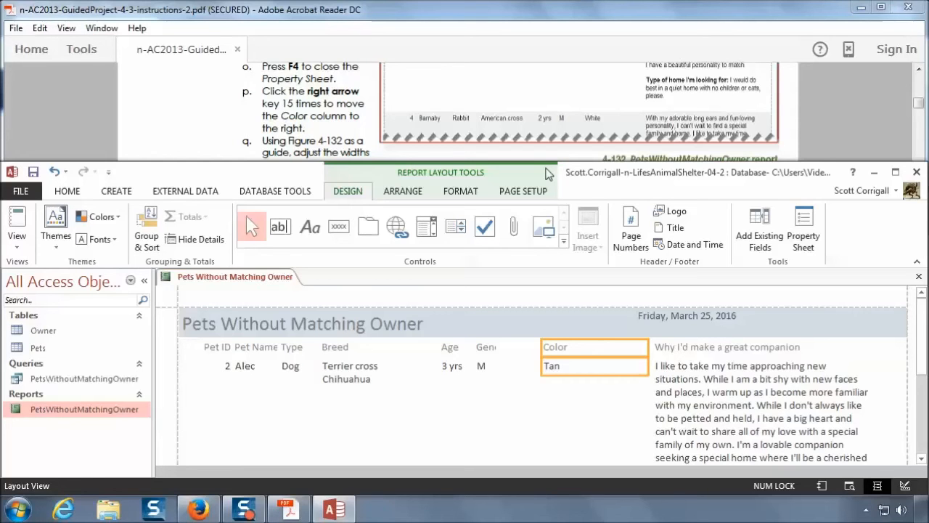
# Following Figure 4-132 in the PDF, widen the Gender text box and label together until the whole Gender heading fits
pyautogui.click(273, 120)
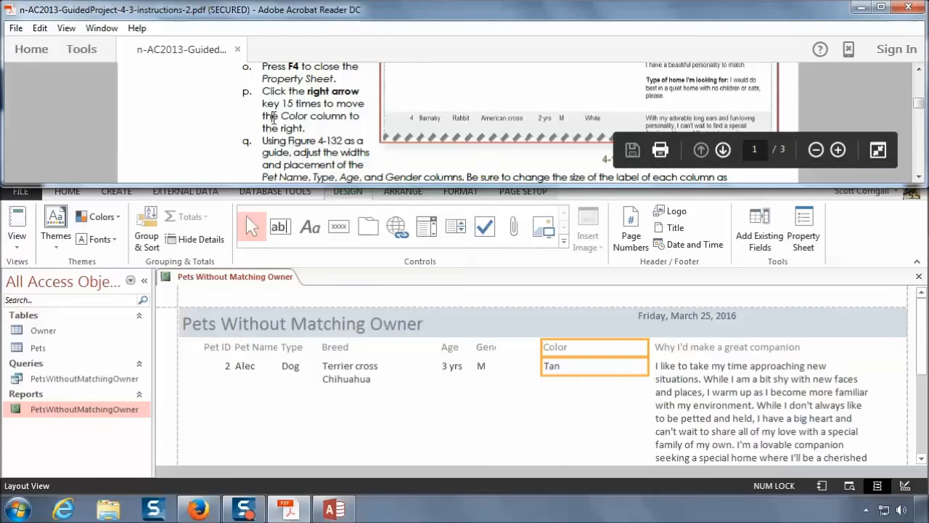
pyautogui.scroll(-1, 273, 120)
pyautogui.scroll(-1, 276, 119)
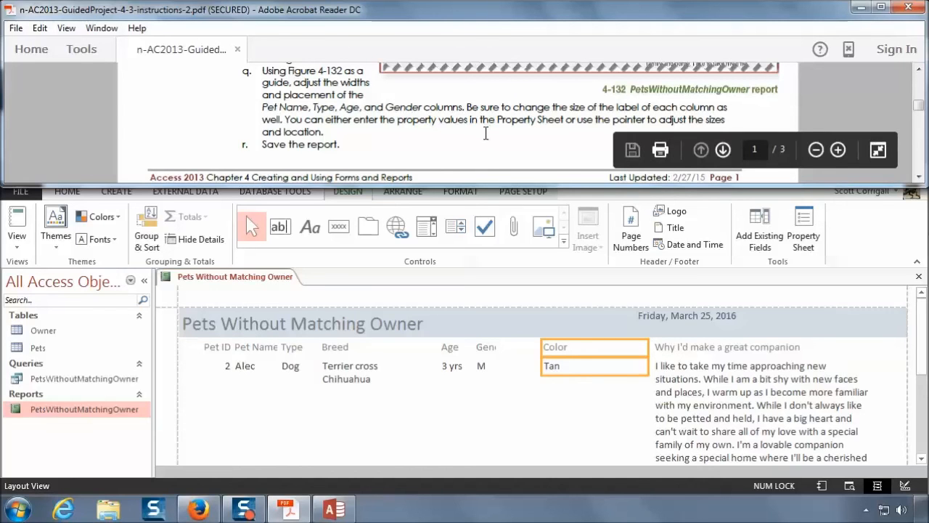
pyautogui.scroll(5, 485, 133)
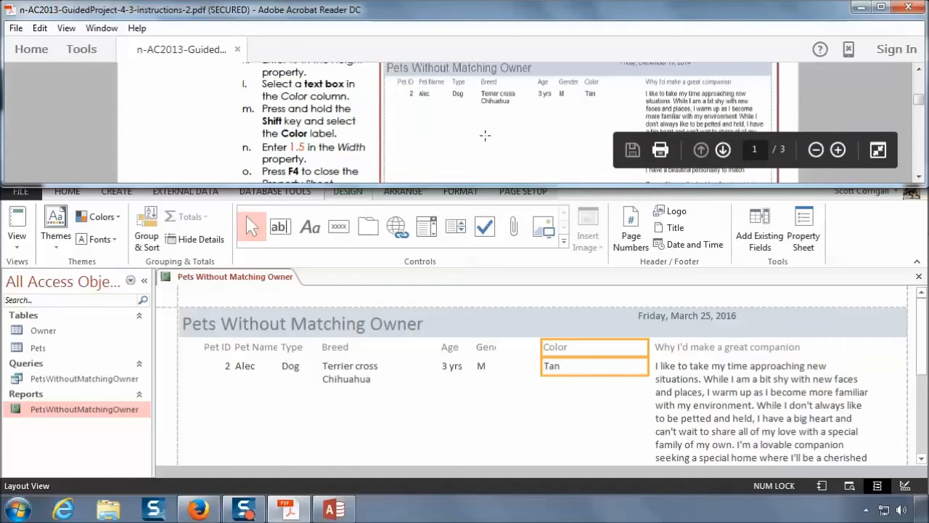
pyautogui.click(485, 367)
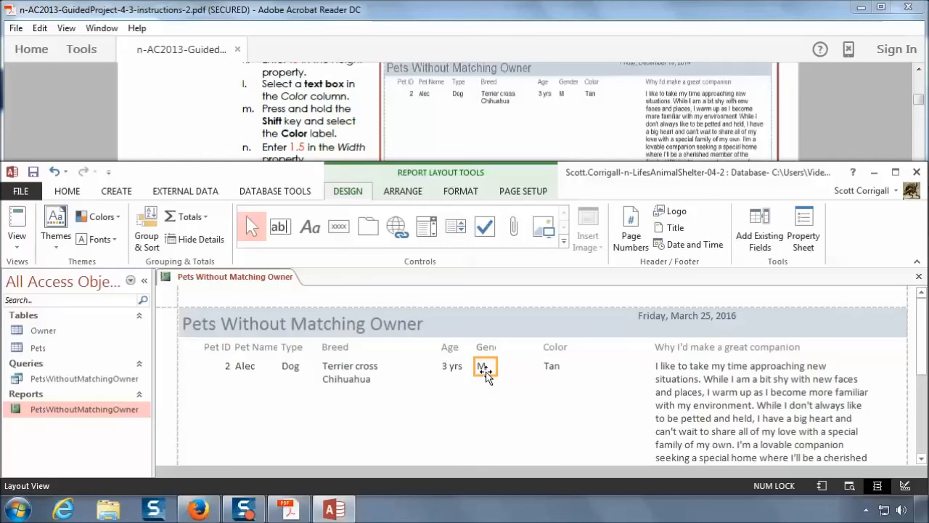
pyautogui.keyDown('shift'); pyautogui.click(487, 354); pyautogui.keyUp('shift')
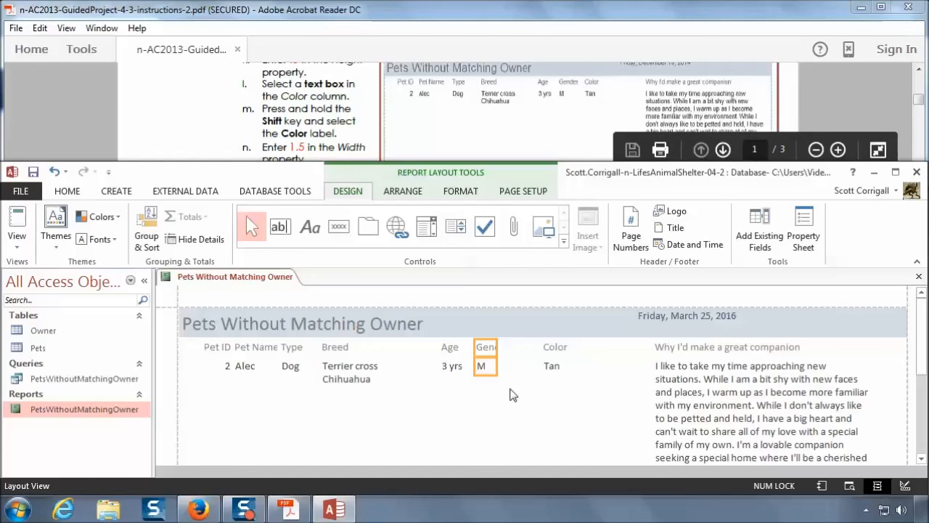
pyautogui.click(497, 346)
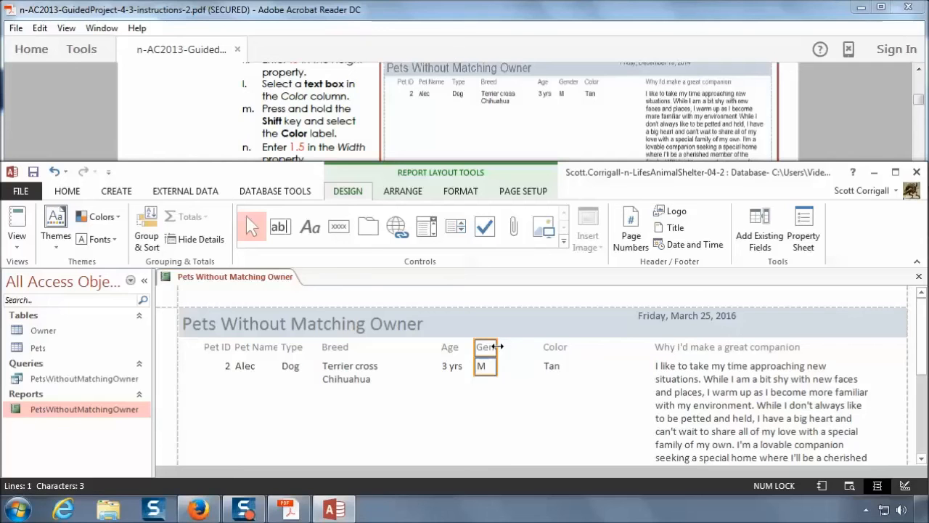
pyautogui.moveTo(498, 346); pyautogui.dragTo(507, 344)
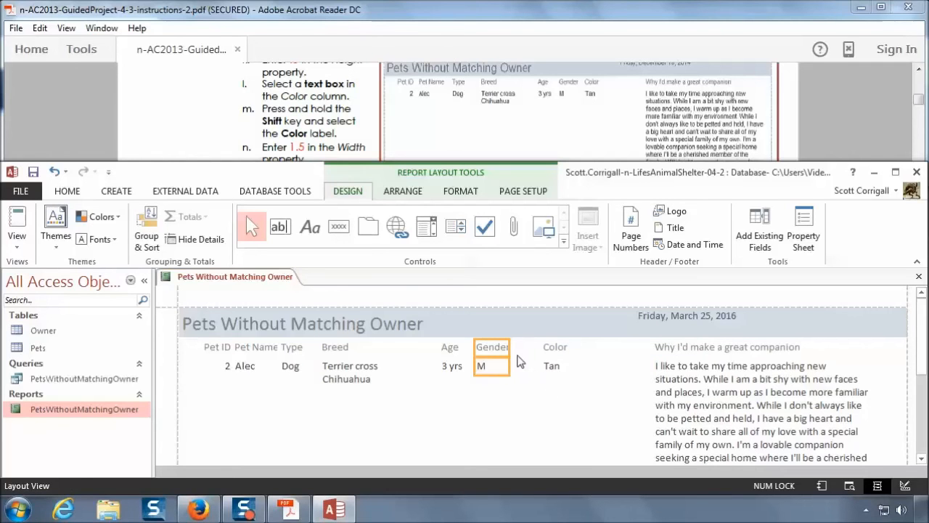
pyautogui.moveTo(510, 346); pyautogui.dragTo(515, 346)
# Nudge the Gender text box and label eight increments to the right, so they sit just before the Color column
pyautogui.press('Right')
pyautogui.press('Right')
pyautogui.press('Right')
pyautogui.press('Right')
pyautogui.press('Right')
pyautogui.press('Right')
pyautogui.press('Right')
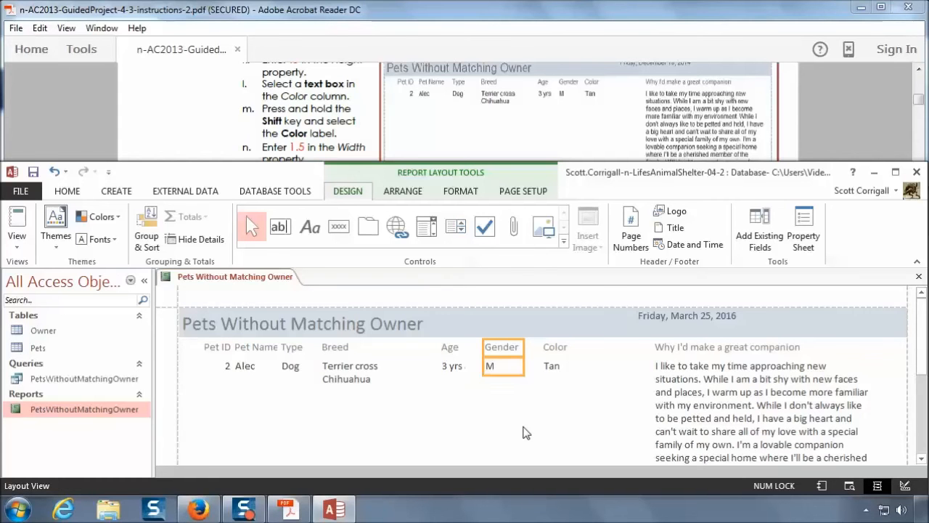
pyautogui.press('Right')
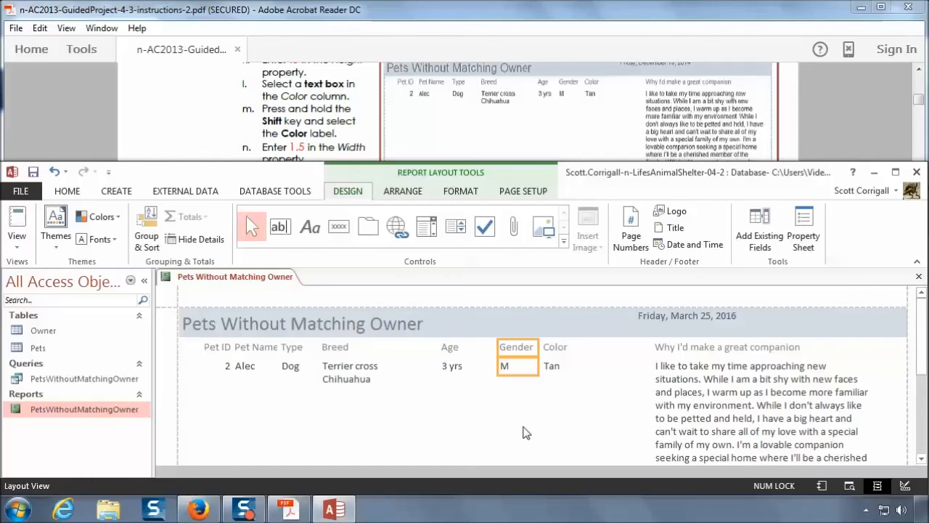
# Select the Age text box with the Age label and nudge both six increments right, closer to the Gender column
pyautogui.click(450, 366)
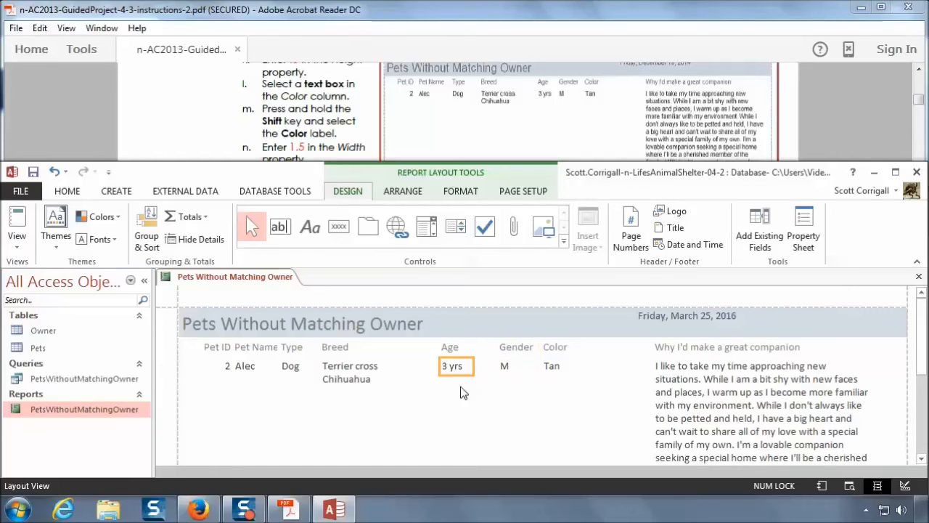
pyautogui.keyDown('shift'); pyautogui.click(450, 347); pyautogui.keyUp('shift')
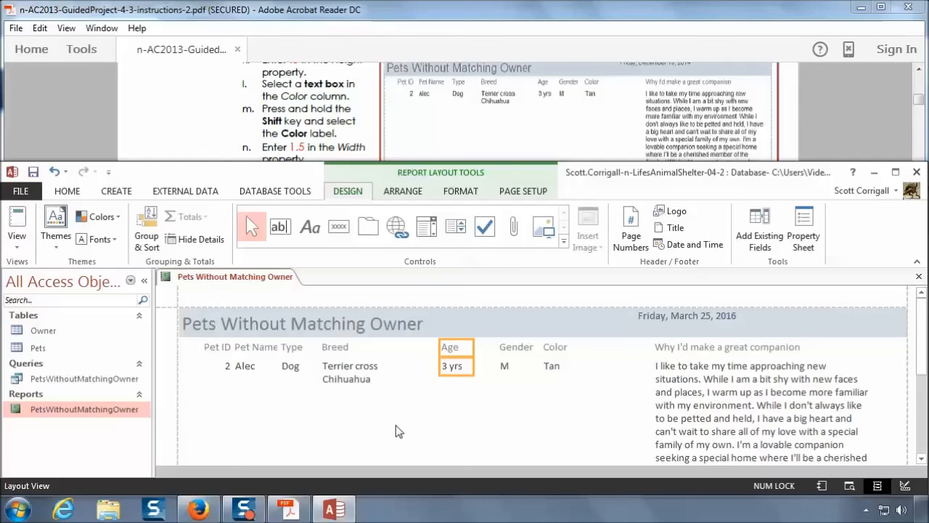
pyautogui.press('Right')
pyautogui.press('Right')
pyautogui.press('Right')
pyautogui.press('Right')
pyautogui.press('Right')
pyautogui.press('Right')
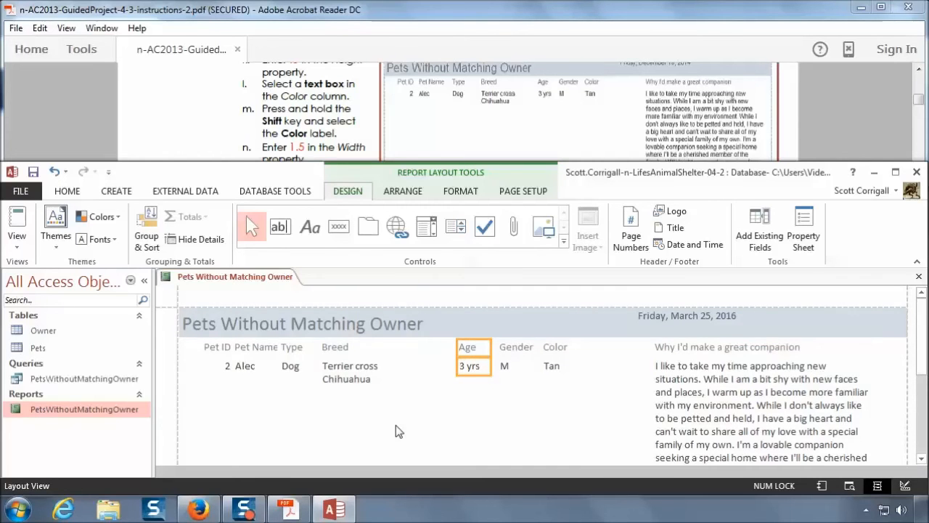
# Select the Breed text box with the Breed label and nudge both 14 increments right, closer to the Age column
pyautogui.click(356, 377)
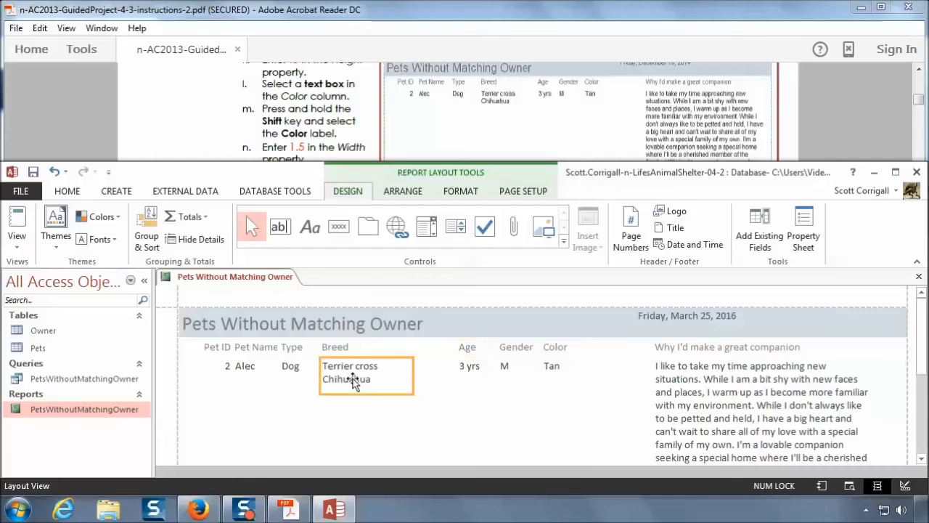
pyautogui.keyDown('shift'); pyautogui.click(334, 347); pyautogui.keyUp('shift')
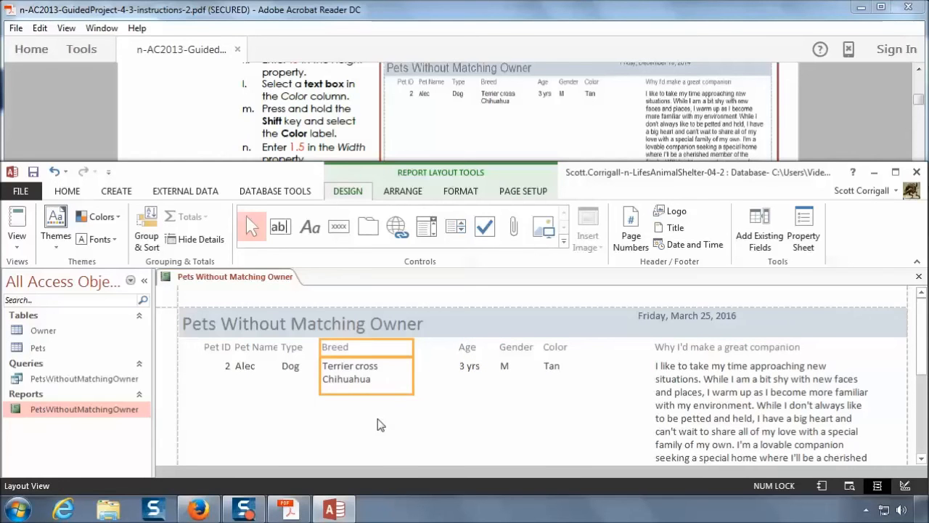
pyautogui.press('Right')
pyautogui.press('Right')
pyautogui.press('Right')
pyautogui.press('Right')
pyautogui.press('Right')
pyautogui.press('Right')
pyautogui.press('Right')
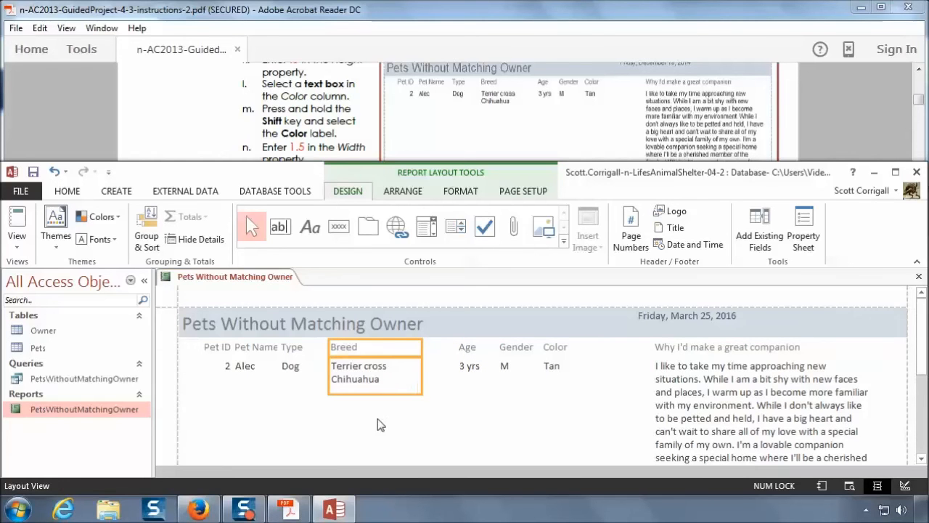
pyautogui.press('Right')
pyautogui.press('Right')
pyautogui.press('Right')
pyautogui.press('Right')
pyautogui.press('Right')
pyautogui.press('Right')
pyautogui.press('Right')
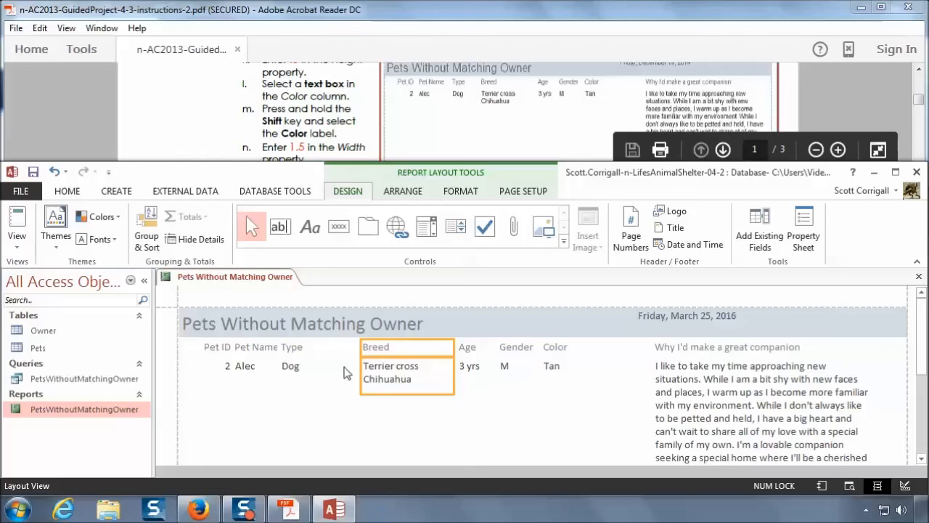
# Select the Type text box with the Type label and nudge both nine increments right, towards the Breed column
pyautogui.click(284, 369)
pyautogui.keyDown('shift'); pyautogui.click(304, 349); pyautogui.keyUp('shift')
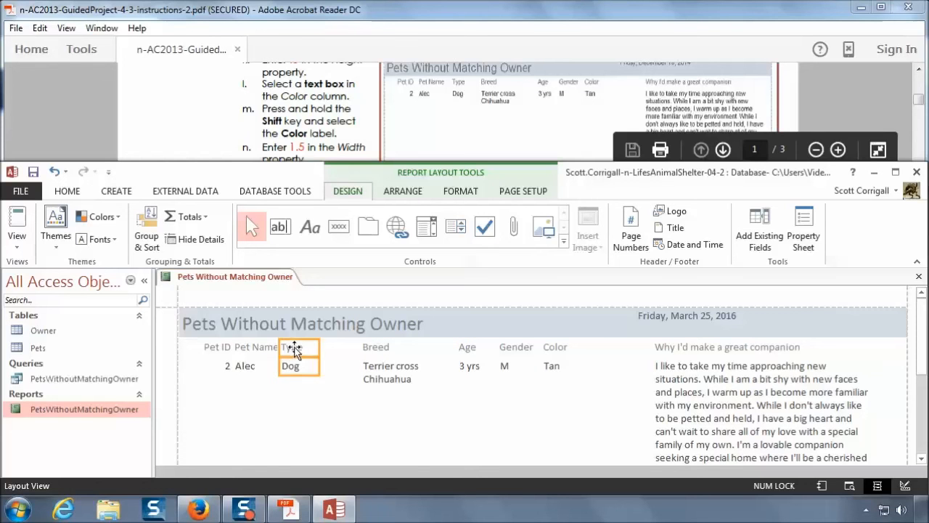
pyautogui.press('Right')
pyautogui.press('Right')
pyautogui.press('Right')
pyautogui.press('Right')
pyautogui.press('Right')
pyautogui.press('Right')
pyautogui.press('Right')
pyautogui.press('Right')
pyautogui.click(352, 425)
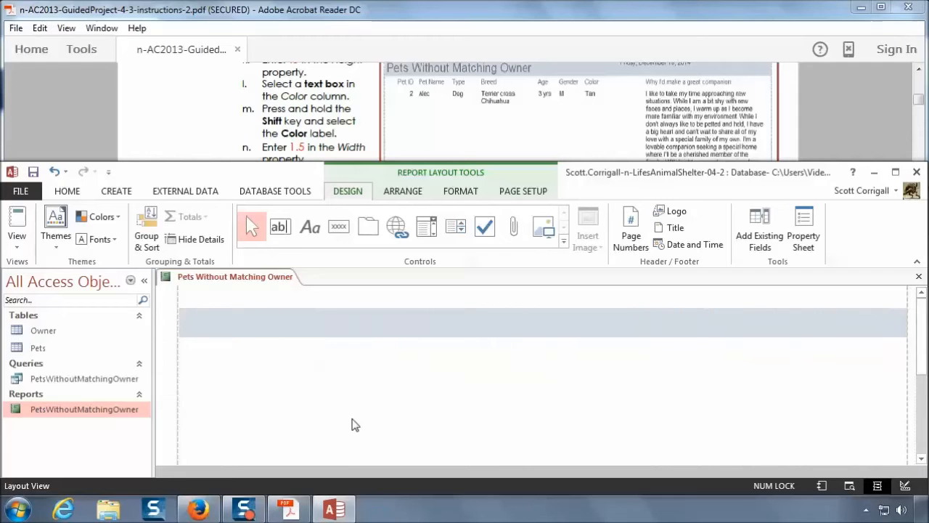
pyautogui.press('Right')
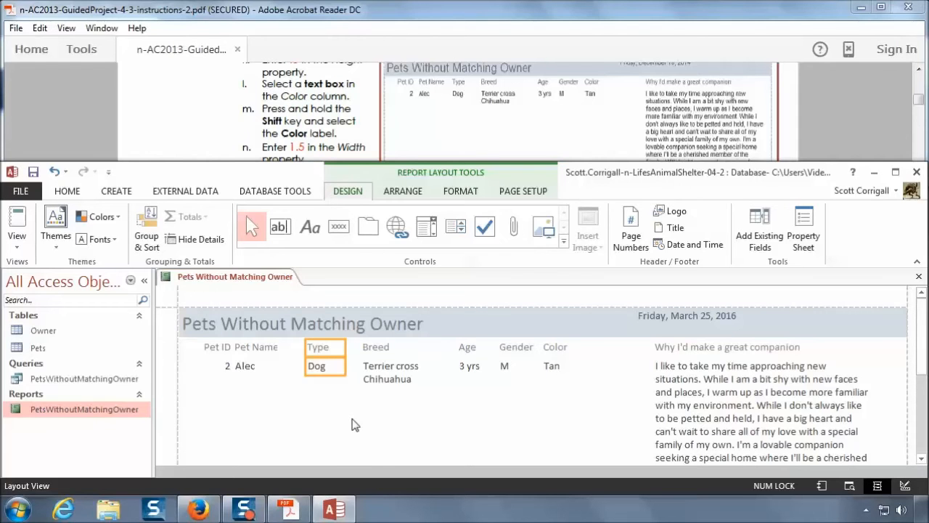
# Check the column spacing across all pet records down to the page footer and return to the report header
pyautogui.scroll(-5, 356, 417)
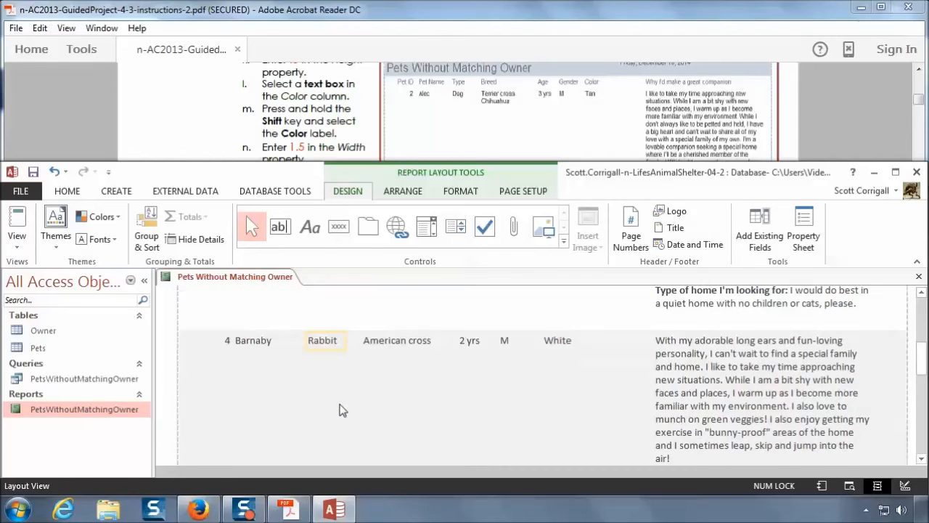
pyautogui.scroll(-6, 330, 363)
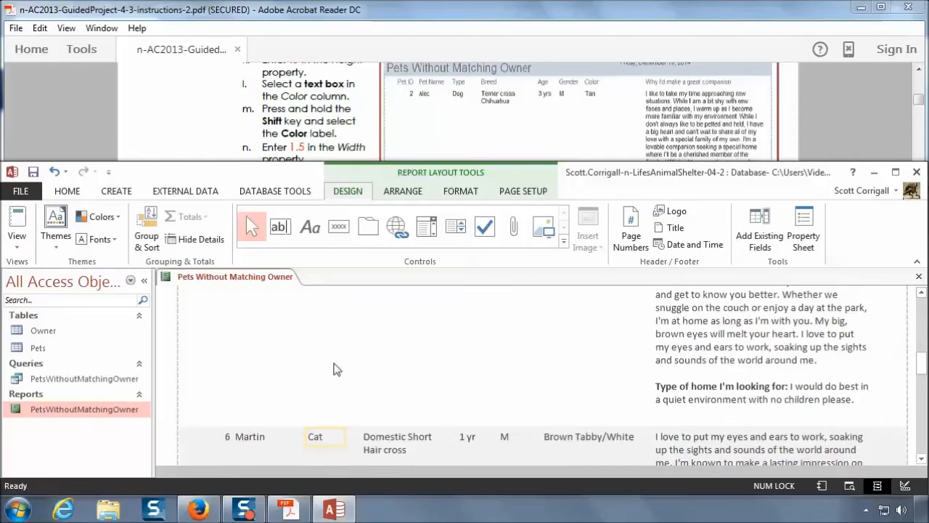
pyautogui.scroll(-6, 335, 365)
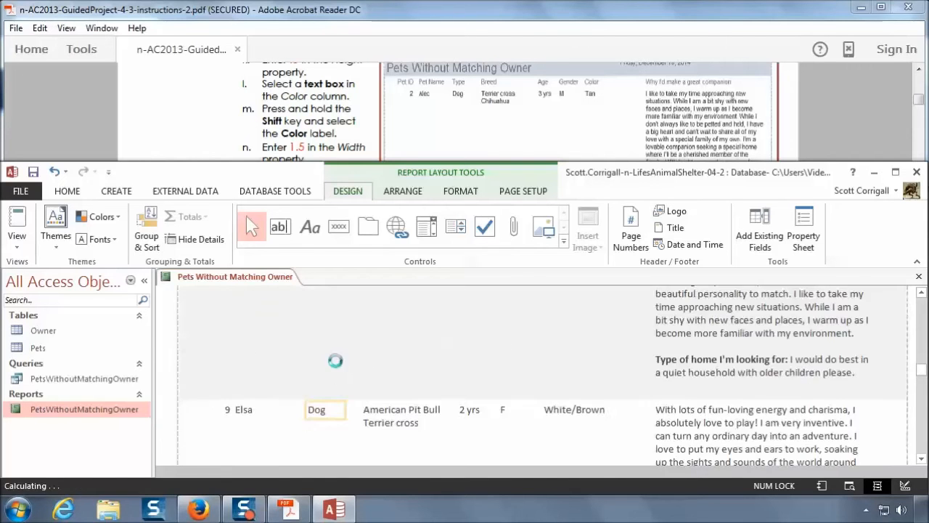
pyautogui.scroll(-6, 335, 363)
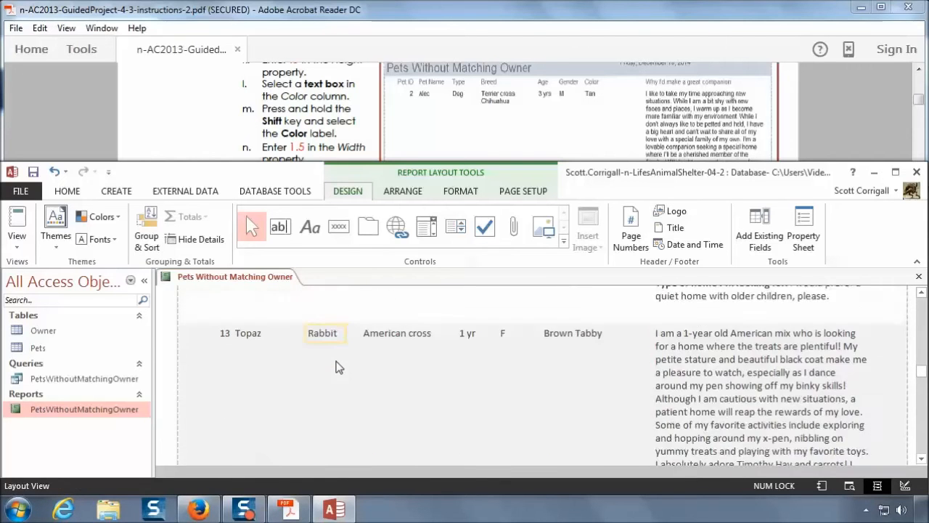
pyautogui.scroll(-6, 335, 367)
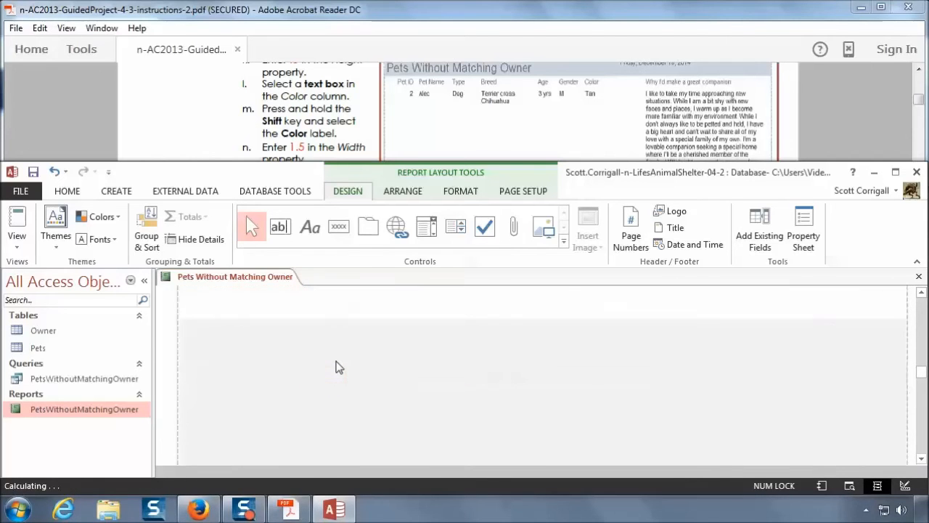
pyautogui.scroll(-5, 335, 367)
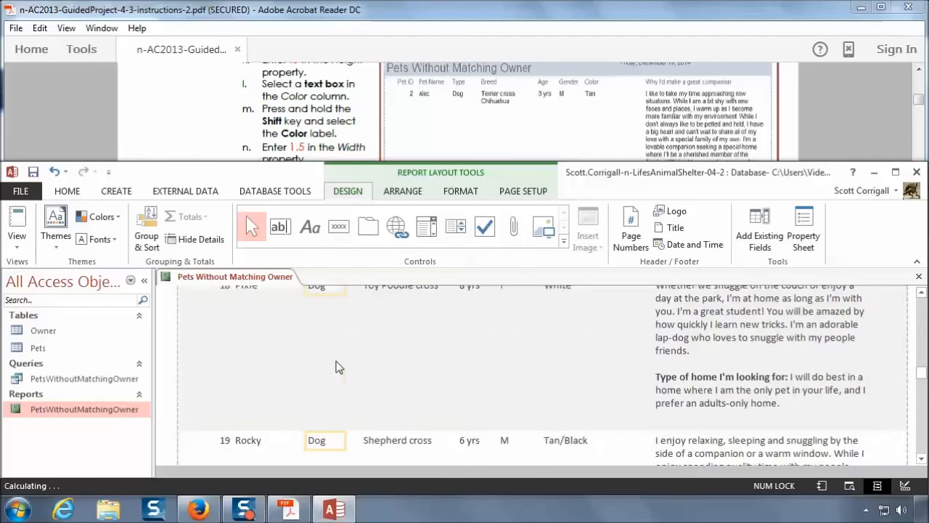
pyautogui.scroll(-3, 335, 366)
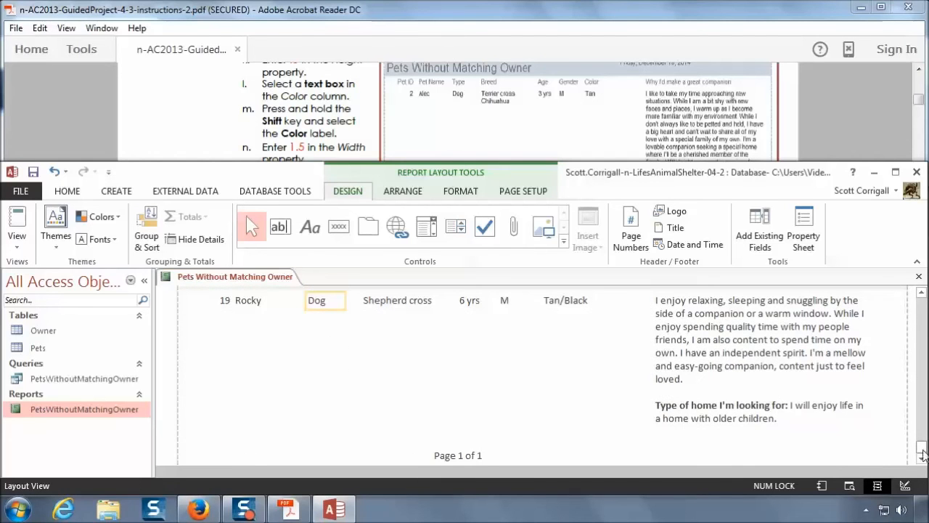
pyautogui.moveTo(922, 448); pyautogui.dragTo(916, 285)
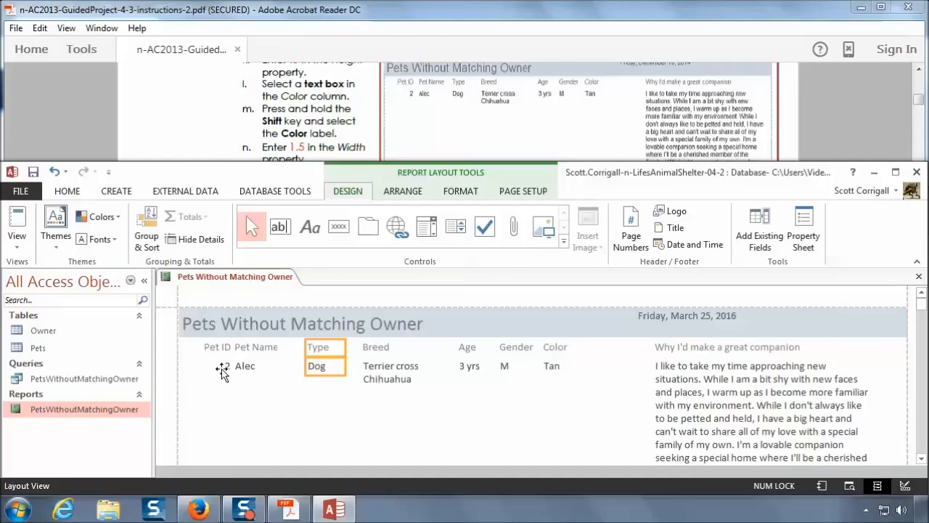
# Nudge the Type text box and label four more increments right, making room for a wider Pet Name column
pyautogui.click(252, 347)
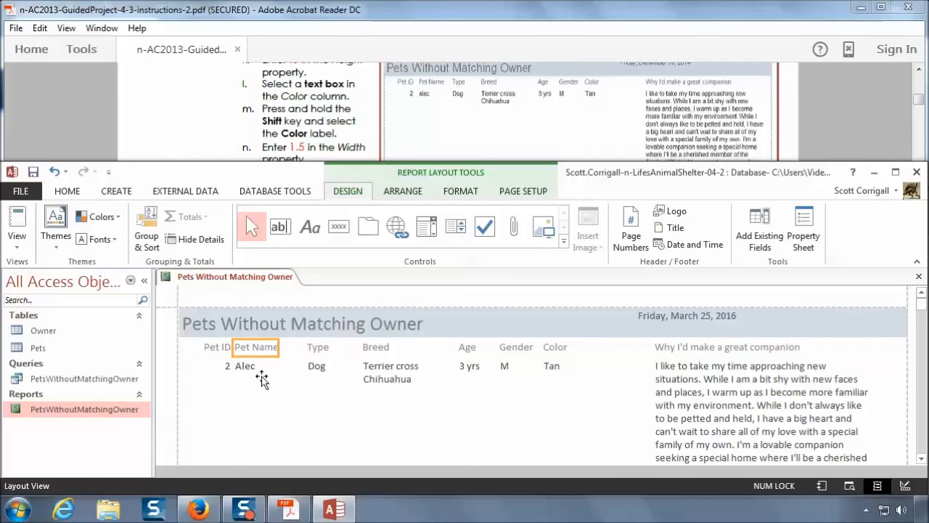
pyautogui.click(320, 346)
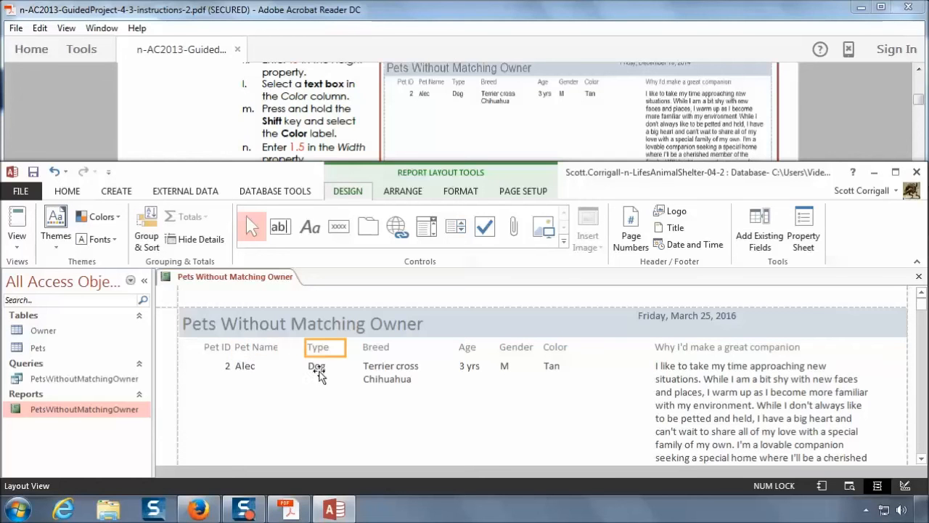
pyautogui.keyDown('shift'); pyautogui.click(317, 368); pyautogui.keyUp('shift')
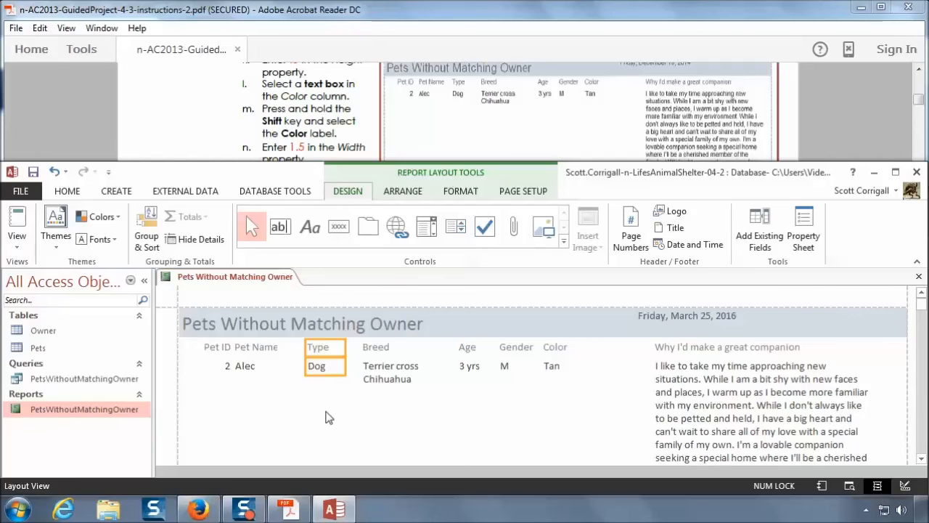
pyautogui.press('Right')
pyautogui.press('Right')
pyautogui.press('Right')
pyautogui.press('Right')
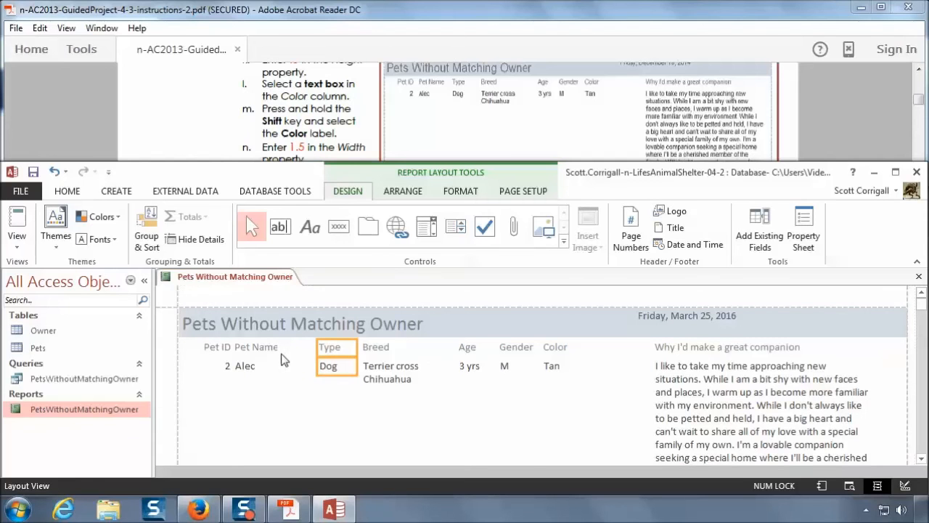
# Widen the Pet Name text box and label together until they end just before the Type column
pyautogui.click(257, 348)
pyautogui.keyDown('shift'); pyautogui.click(245, 369); pyautogui.keyUp('shift')
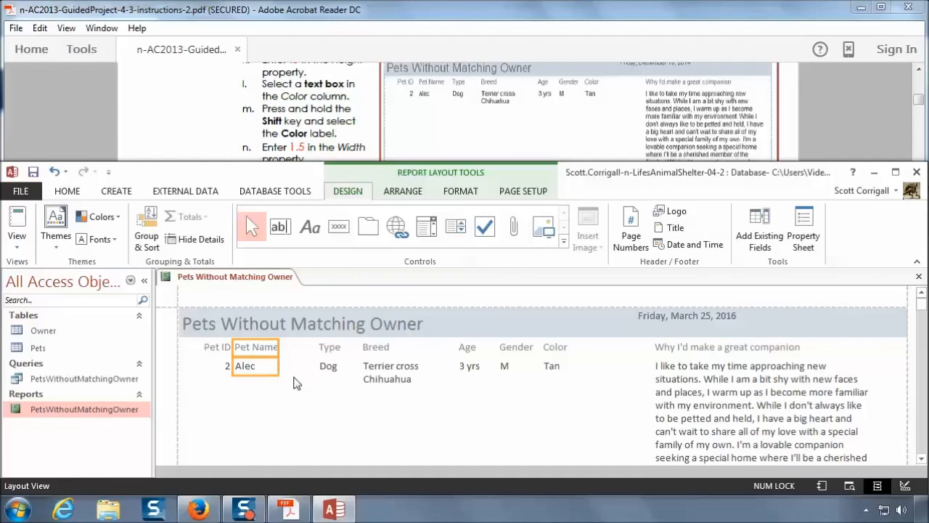
pyautogui.moveTo(278, 365); pyautogui.dragTo(311, 366)
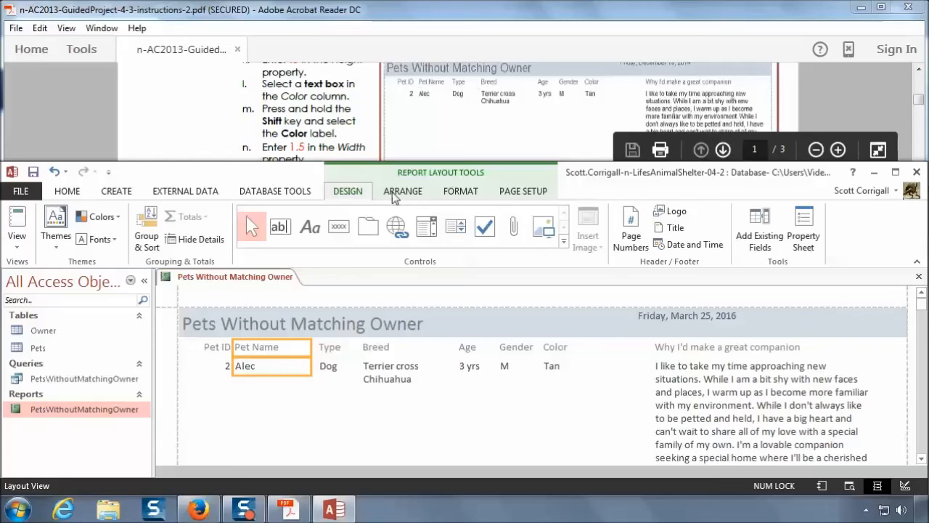
# Nudge the Type text box and label two increments back to the left, towards the Pet Name column
pyautogui.click(328, 368)
pyautogui.keyDown('shift'); pyautogui.click(328, 347); pyautogui.keyUp('shift')
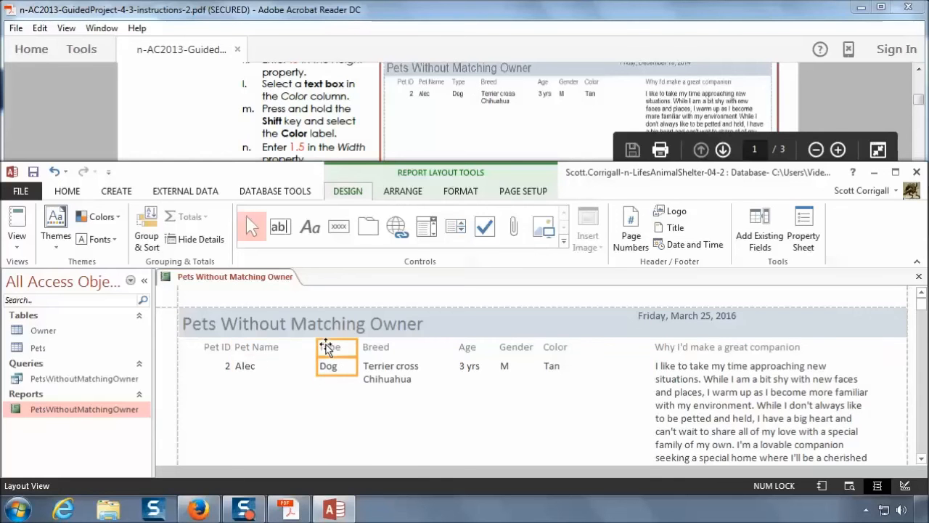
pyautogui.press('Left')
pyautogui.press('Left')
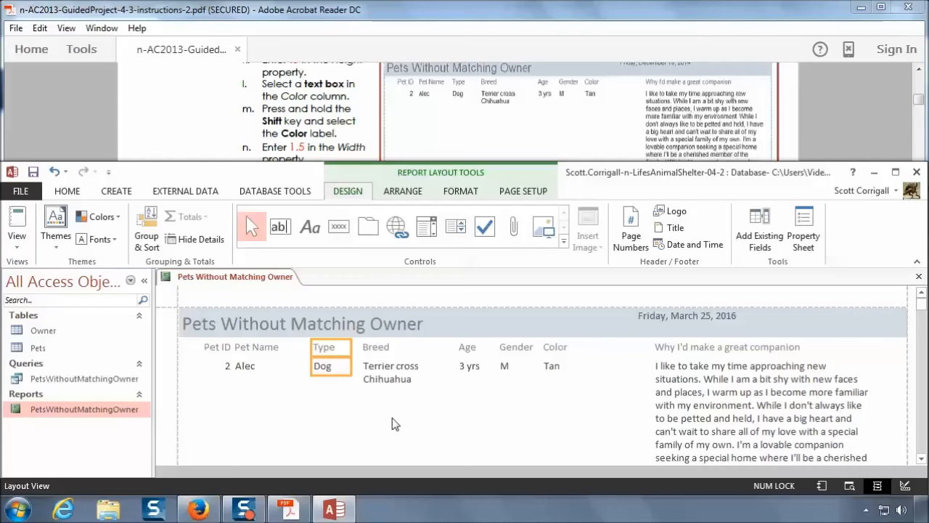
# Read instructions q and r in the PDF, return to Access and save the report
pyautogui.click(324, 109)
pyautogui.scroll(-2, 323, 102)
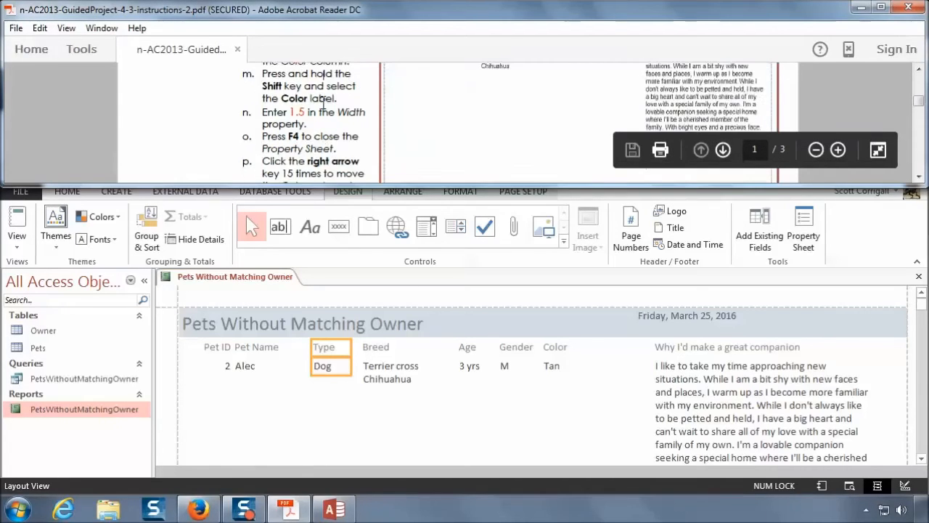
pyautogui.scroll(-3, 324, 102)
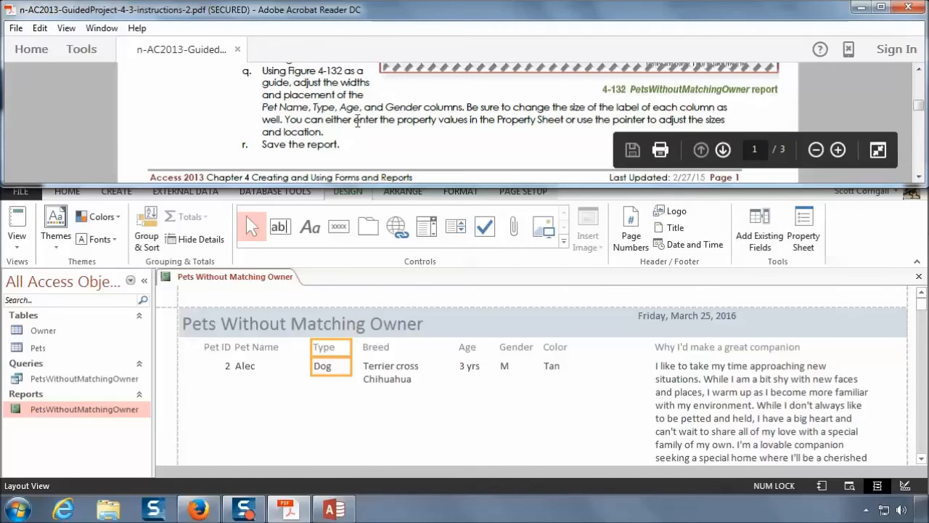
pyautogui.scroll(-1, 356, 121)
pyautogui.scroll(1, 348, 116)
pyautogui.scroll(-1, 336, 134)
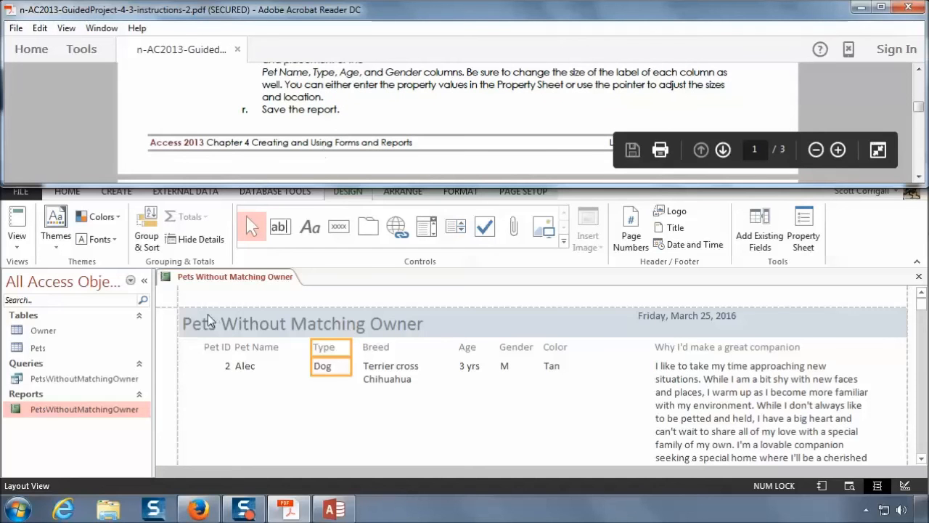
pyautogui.click(451, 285)
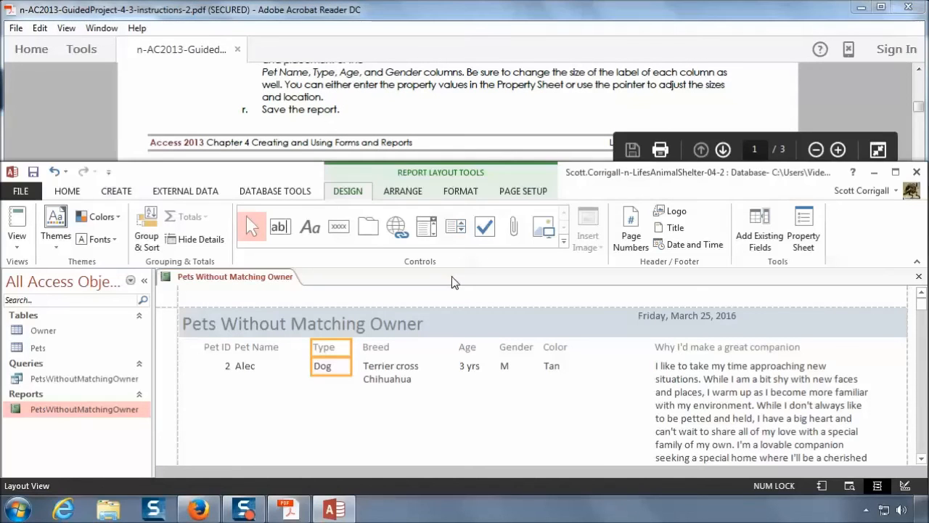
pyautogui.click(33, 173)
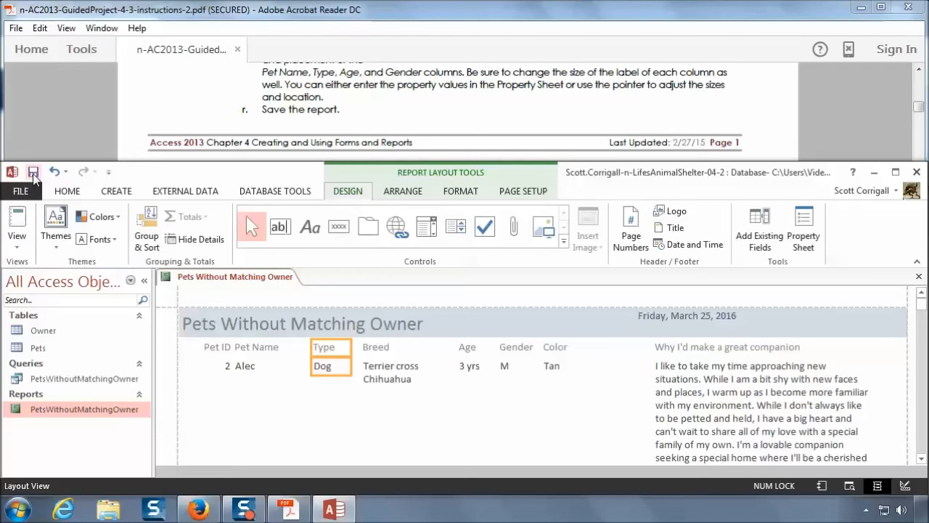
# Read step 7 in the PDF about editing the header and footer sections, and look over the report's footer and header in Access
pyautogui.click(363, 116)
pyautogui.scroll(-2, 366, 117)
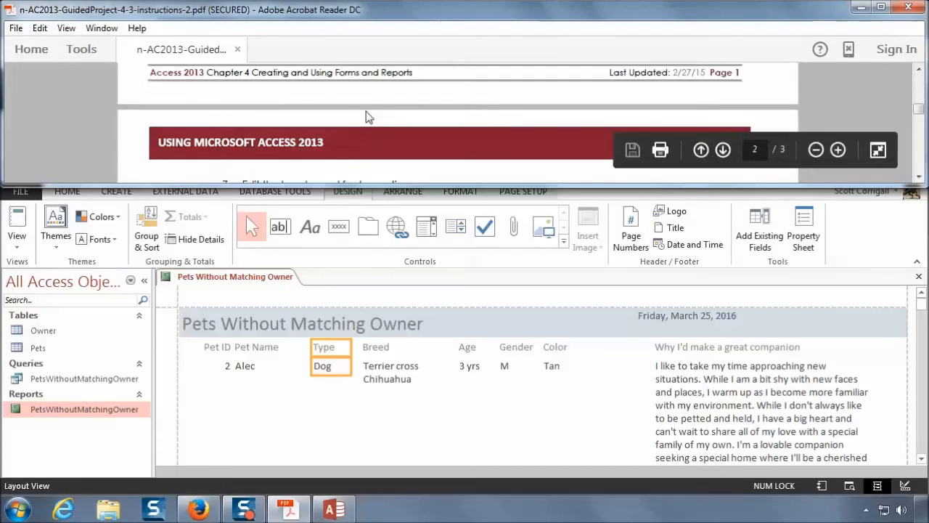
pyautogui.scroll(-1, 365, 116)
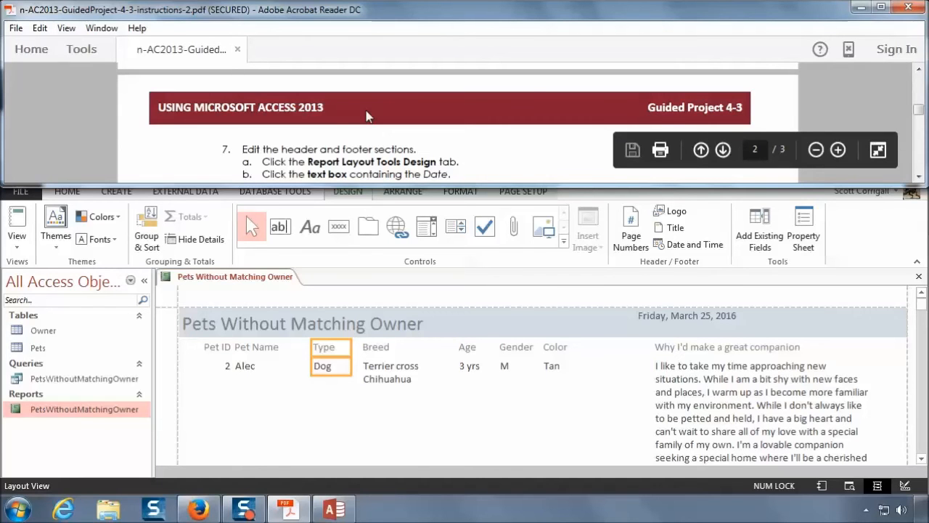
pyautogui.scroll(-2, 366, 116)
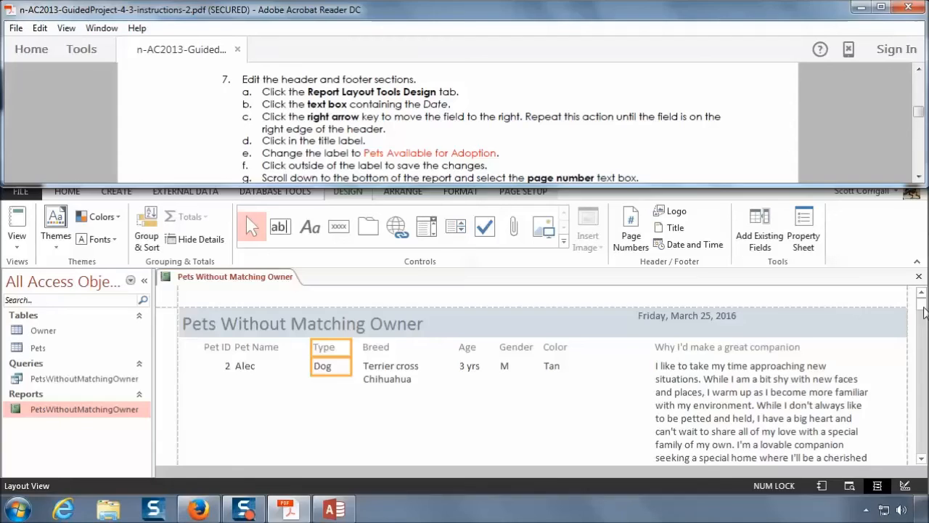
pyautogui.moveTo(924, 307); pyautogui.dragTo(907, 478)
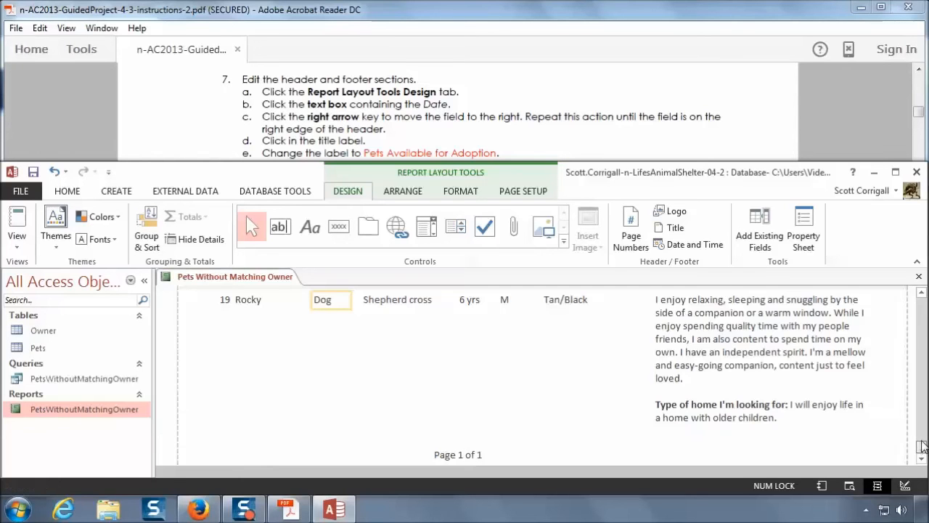
pyautogui.moveTo(921, 445); pyautogui.dragTo(923, 292)
pyautogui.click(921, 292)
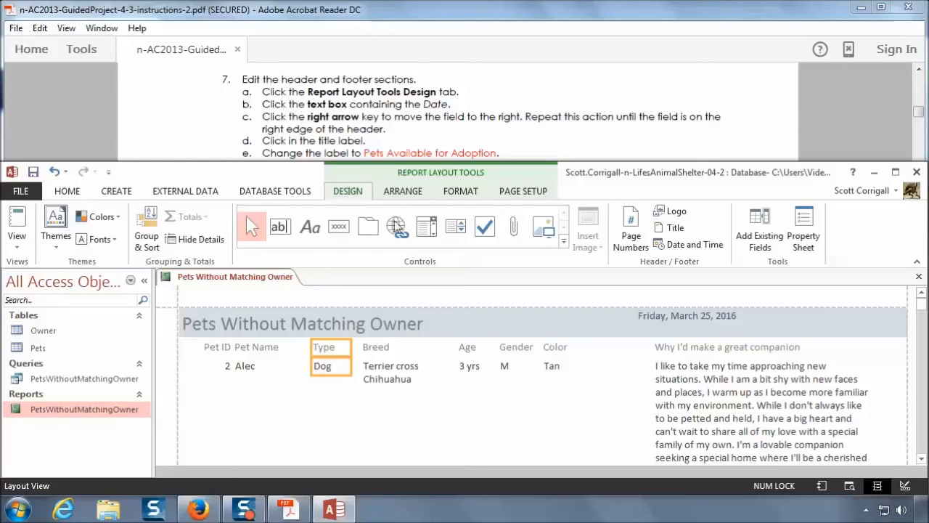
# Move the date text box horizontally until it reaches the right edge of the report header
pyautogui.click(704, 318)
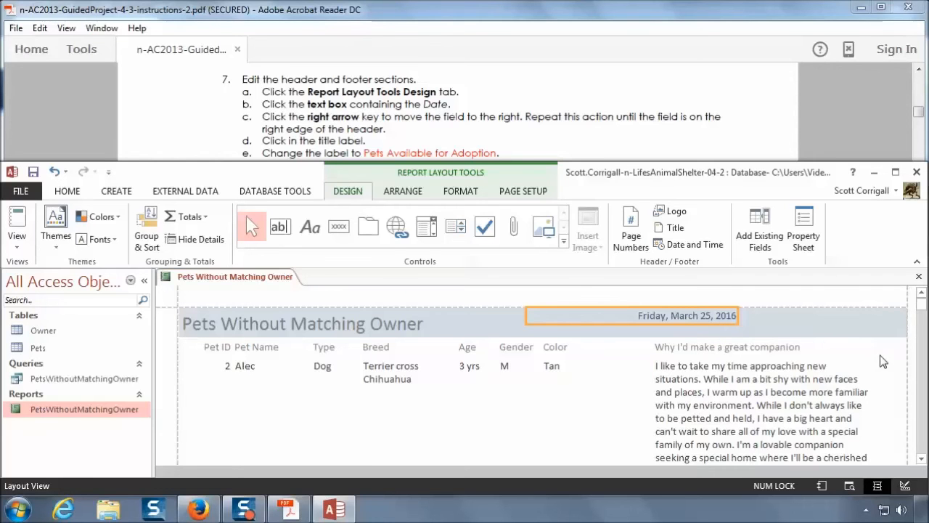
pyautogui.press('Right')
pyautogui.press('Right')
pyautogui.press('Right')
pyautogui.press('Right')
pyautogui.press('Right')
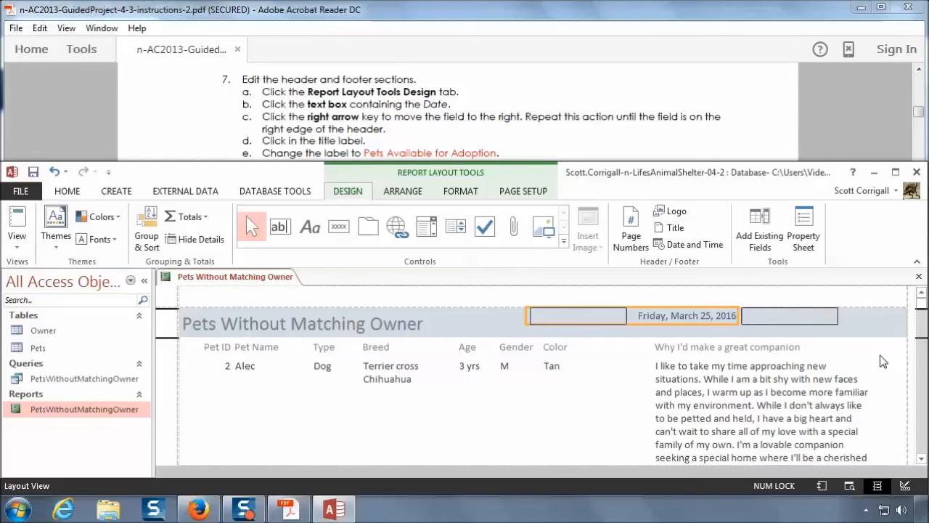
pyautogui.press('Right')
pyautogui.press('Right')
pyautogui.press('Right')
pyautogui.press('Right')
pyautogui.press('Right')
pyautogui.press('Right')
pyautogui.press('Right')
pyautogui.press('Right')
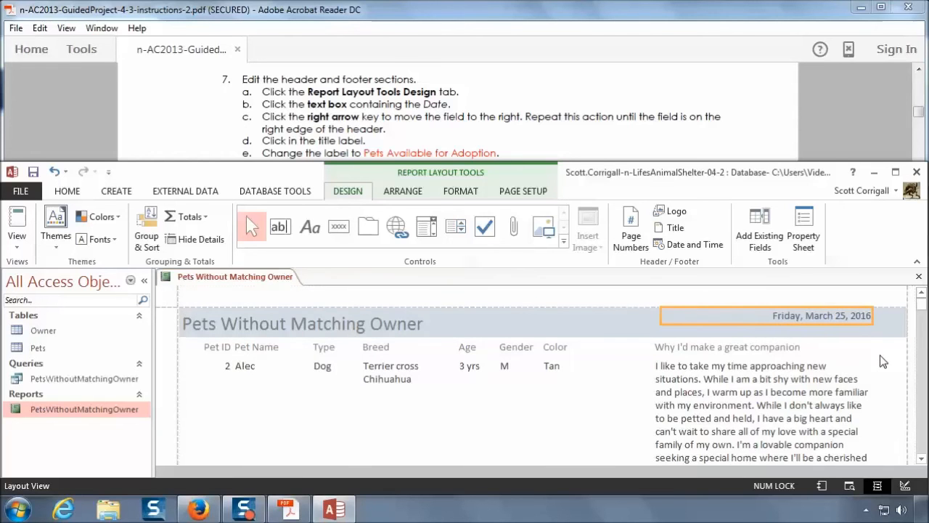
pyautogui.press('Right')
pyautogui.press('Right')
pyautogui.press('Right')
pyautogui.press('Right')
pyautogui.press('Right')
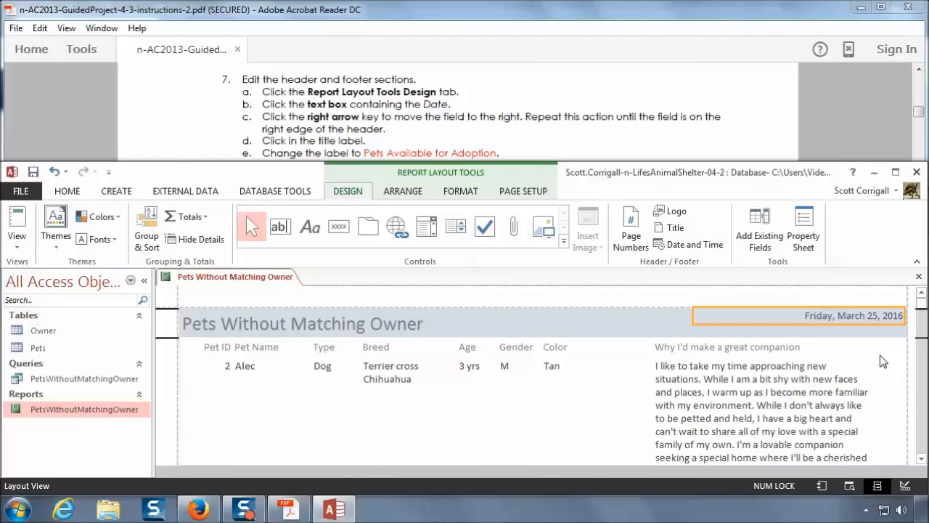
pyautogui.press('Right')
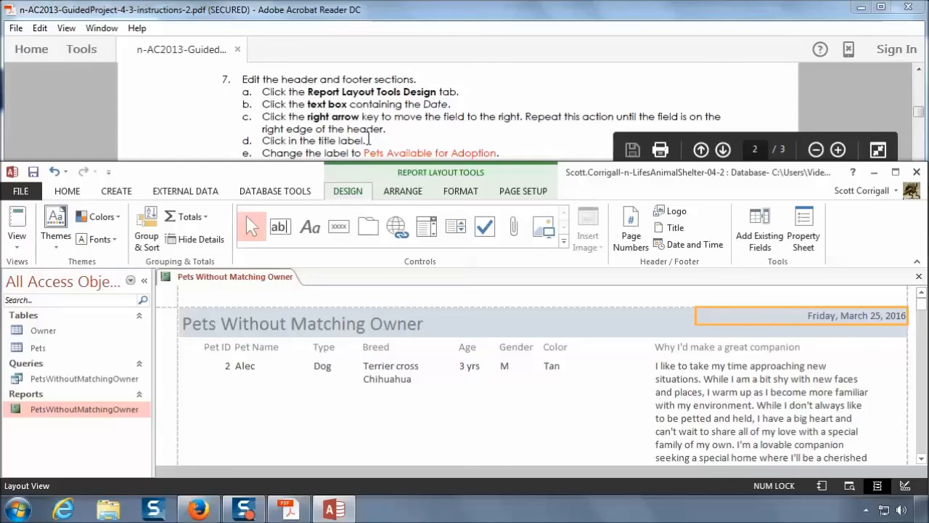
# Change the report's title label to Pets Available for Adoption
pyautogui.click(347, 326)
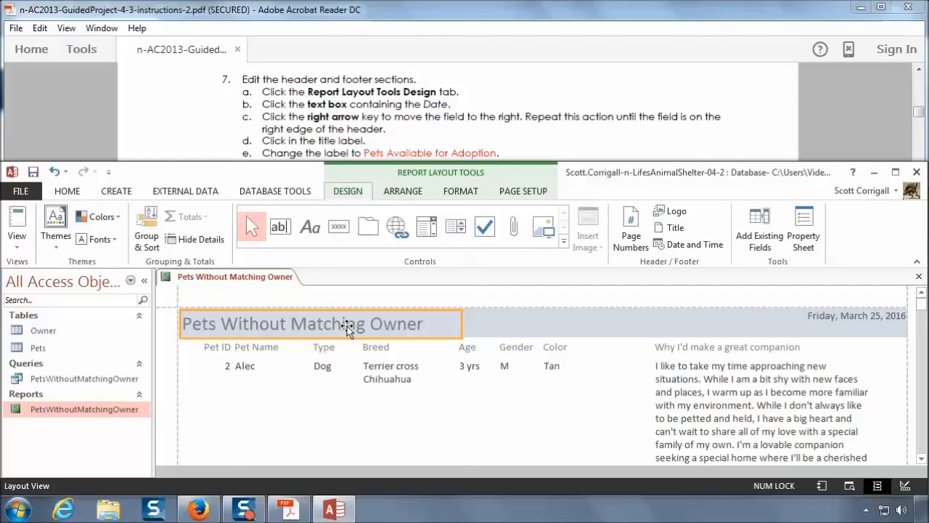
pyautogui.click(425, 323)
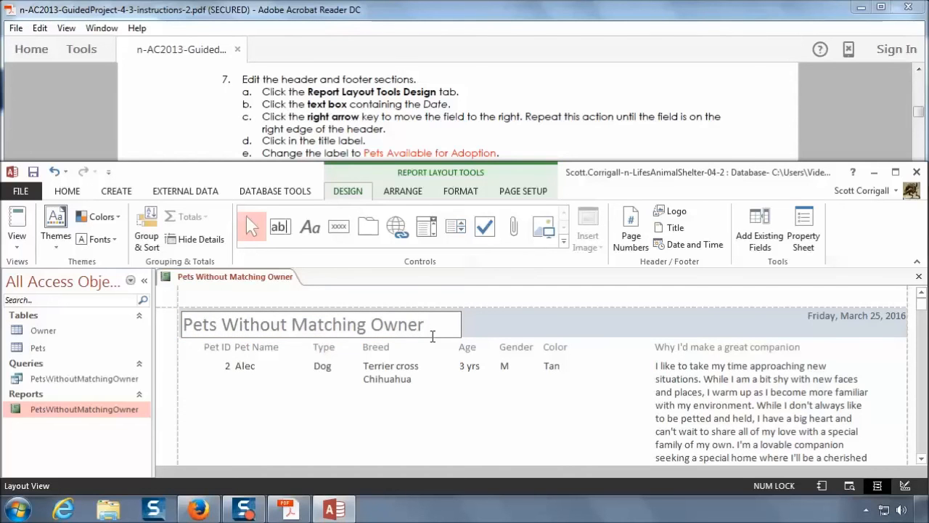
pyautogui.press('BackSpace')
pyautogui.press('BackSpace')
pyautogui.press('BackSpace')
pyautogui.press('BackSpace')
pyautogui.press('BackSpace')
pyautogui.press('BackSpace')
pyautogui.press('BackSpace')
pyautogui.press('BackSpace')
pyautogui.press('BackSpace')
pyautogui.press('BackSpace')
pyautogui.press('BackSpace')
pyautogui.press('BackSpace')
pyautogui.press('BackSpace')
pyautogui.press('BackSpace')
pyautogui.press('BackSpace')
pyautogui.press('BackSpace')
pyautogui.press('BackSpace')
pyautogui.press('BackSpace')
pyautogui.press('BackSpace')
pyautogui.press('BackSpace')
pyautogui.press('BackSpace')
pyautogui.press('BackSpace')
pyautogui.press('BackSpace')
pyautogui.press('BackSpace')
pyautogui.press('BackSpace')
pyautogui.press('BackSpace')
pyautogui.press('BackSpace')
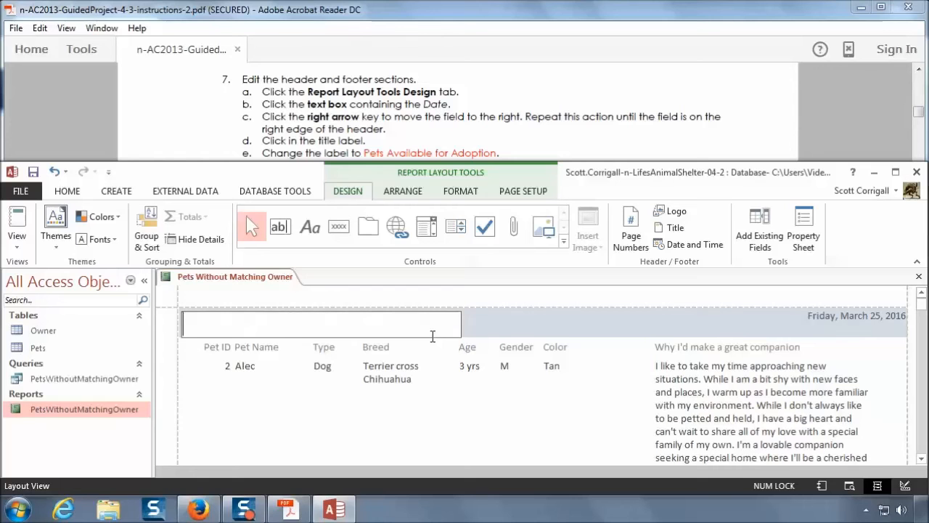
pyautogui.write('Pets Available')
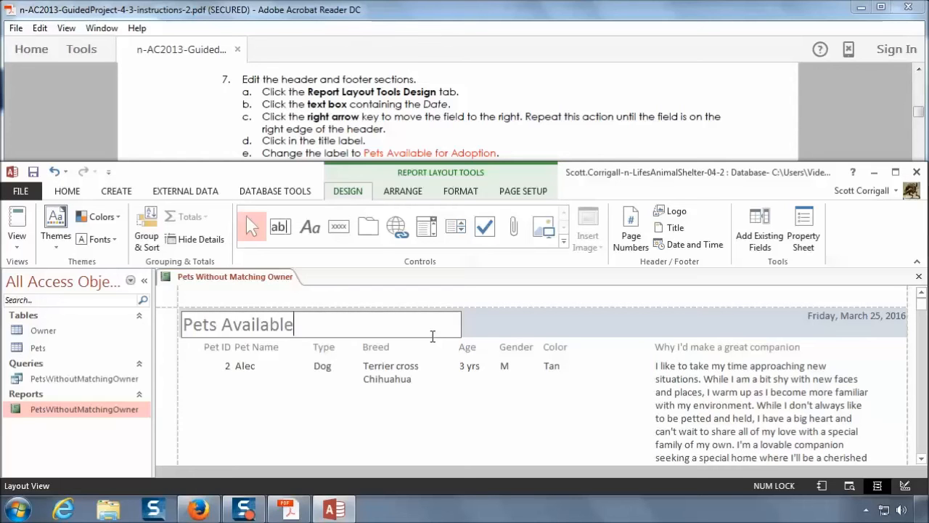
pyautogui.write(' for Adoption')
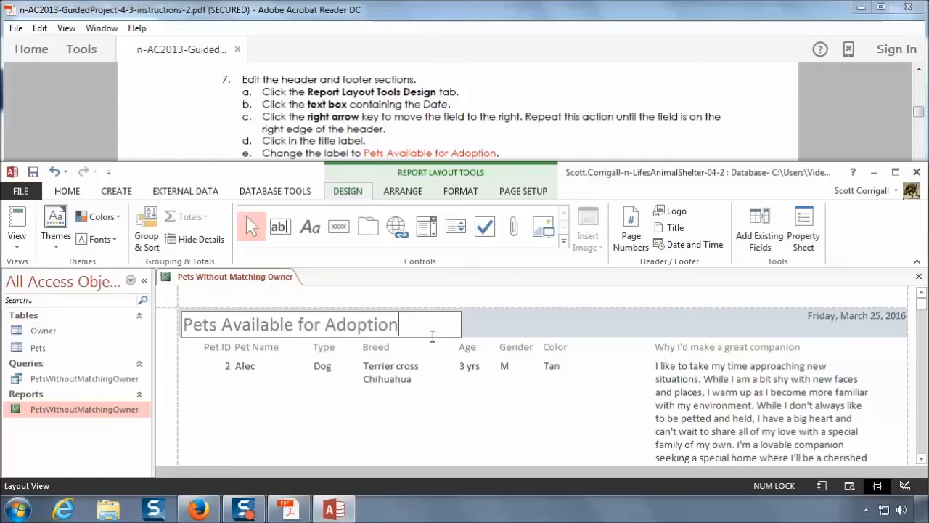
pyautogui.press('Tab')
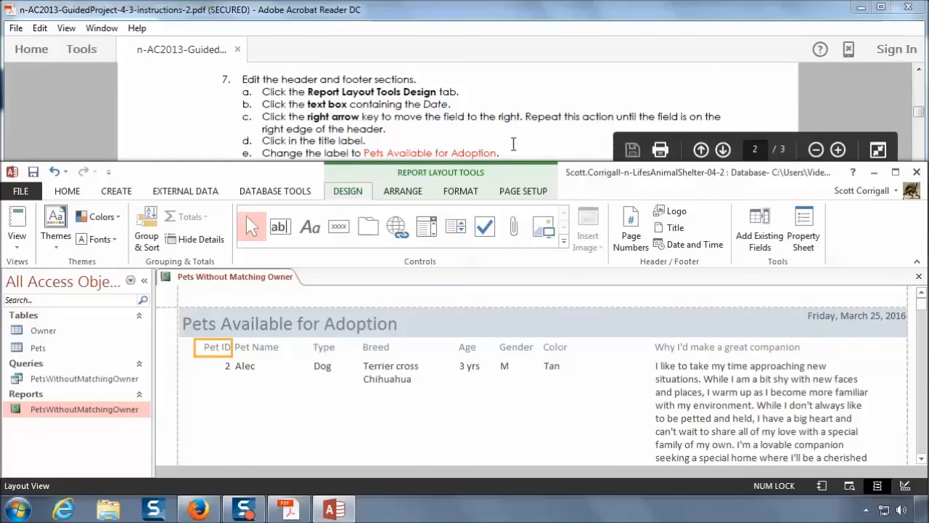
# Read instructions f to h in the PDF, return to Access and deselect the title label
pyautogui.click(503, 118)
pyautogui.scroll(-2, 508, 112)
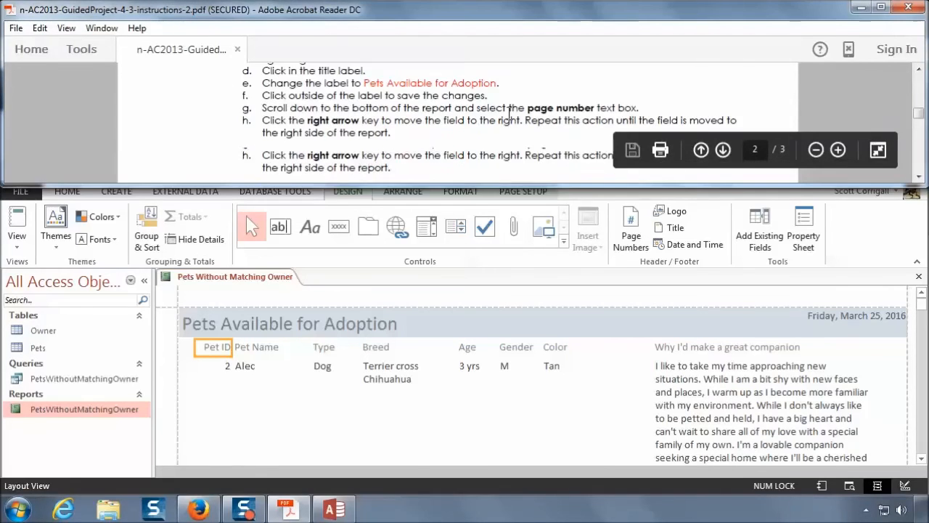
pyautogui.click(424, 323)
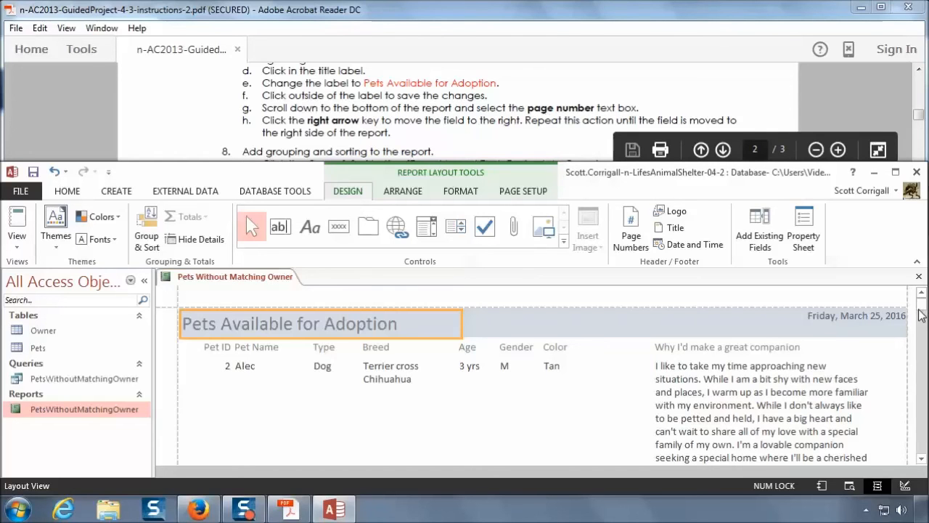
pyautogui.click(594, 418)
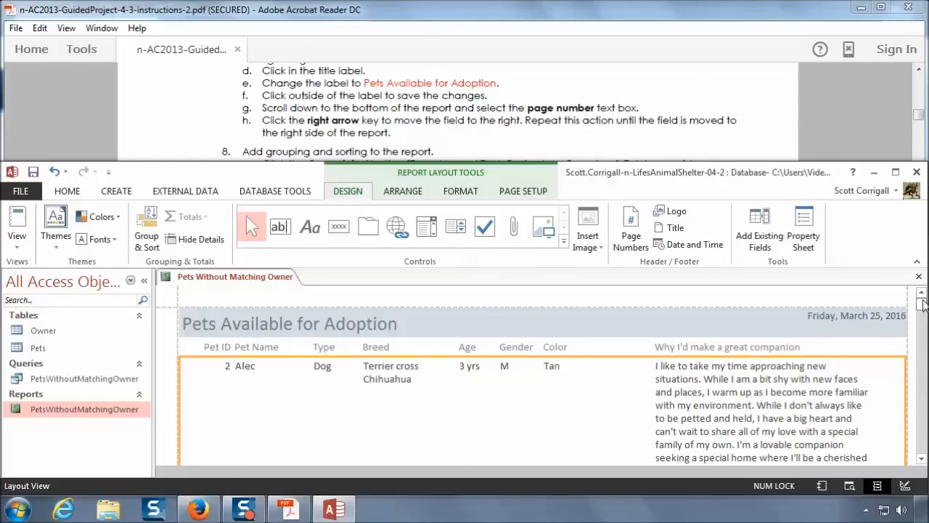
# Move the page number text box in the report footer to the right edge of the report
pyautogui.moveTo(921, 303); pyautogui.dragTo(922, 457)
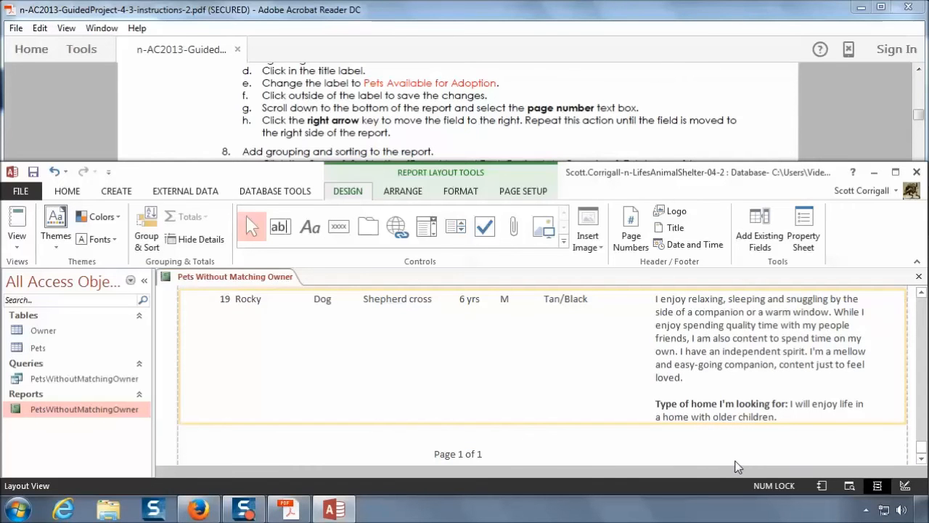
pyautogui.click(462, 454)
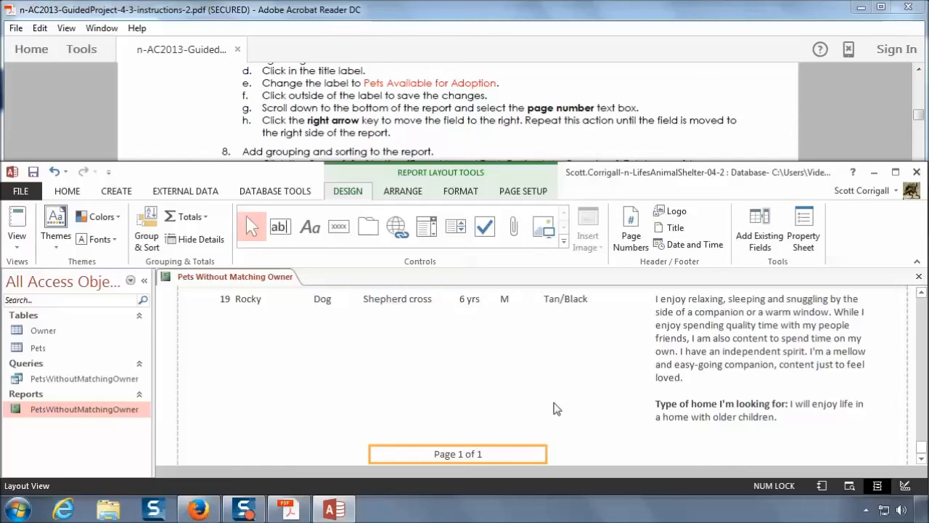
pyautogui.press('Right')
pyautogui.press('Right')
pyautogui.press('Right')
pyautogui.press('Right')
pyautogui.press('Right')
pyautogui.press('Right')
pyautogui.press('Right')
pyautogui.press('Right')
pyautogui.press('Right')
pyautogui.press('Right')
pyautogui.press('Right')
pyautogui.press('Right')
pyautogui.press('Right')
pyautogui.press('Right')
pyautogui.press('Right')
pyautogui.press('Right')
pyautogui.press('Right')
pyautogui.press('Right')
pyautogui.press('Right')
pyautogui.press('Right')
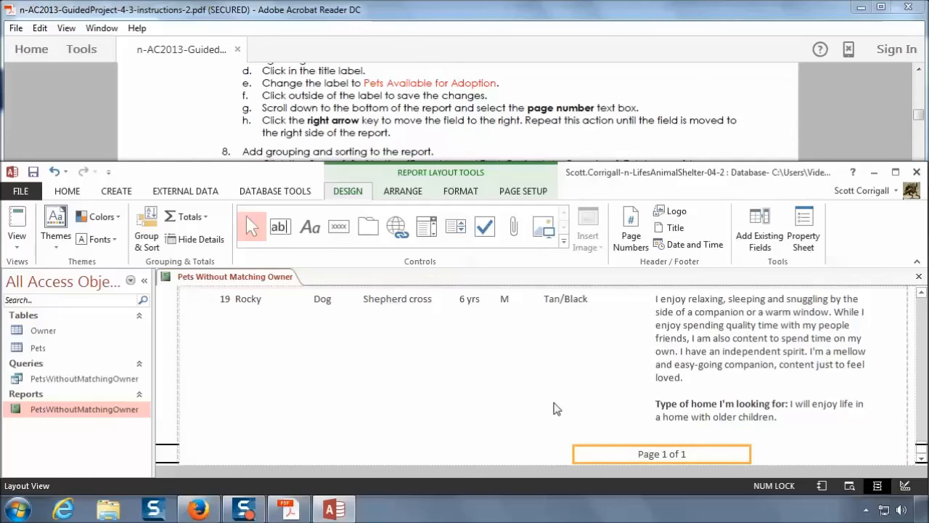
pyautogui.press('Right')
pyautogui.press('Right')
pyautogui.press('Right')
pyautogui.press('Right')
pyautogui.press('Right')
pyautogui.press('Right')
pyautogui.press('Right')
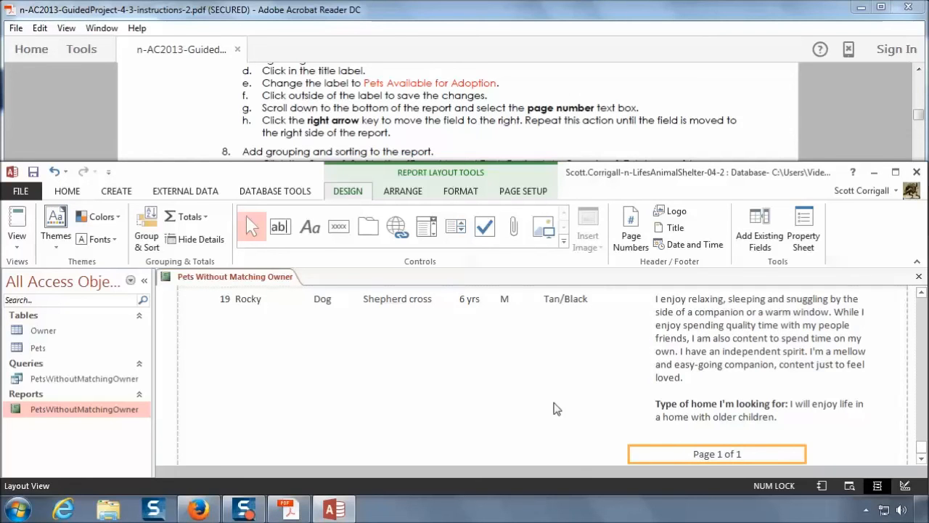
pyautogui.press('Right')
pyautogui.press('Right')
pyautogui.press('Right')
pyautogui.press('Right')
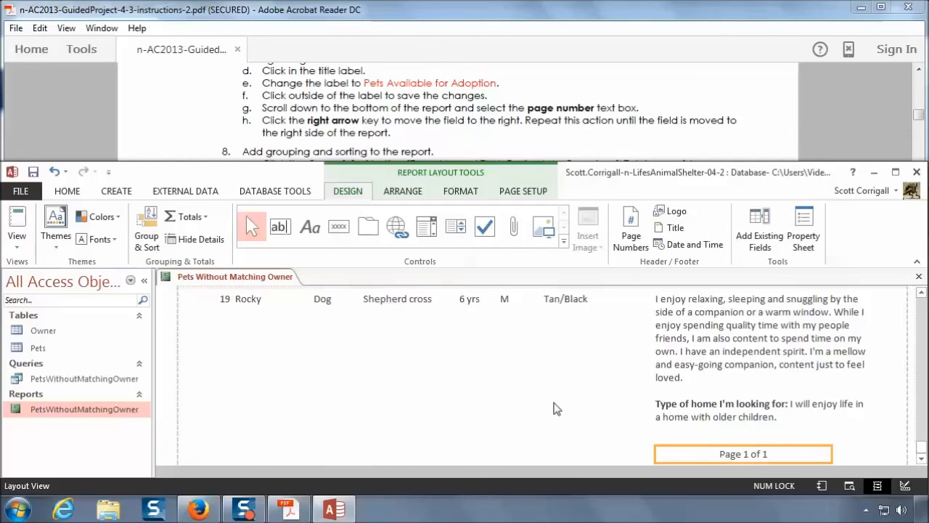
pyautogui.press('Right')
pyautogui.press('Right')
pyautogui.press('Right')
pyautogui.press('Right')
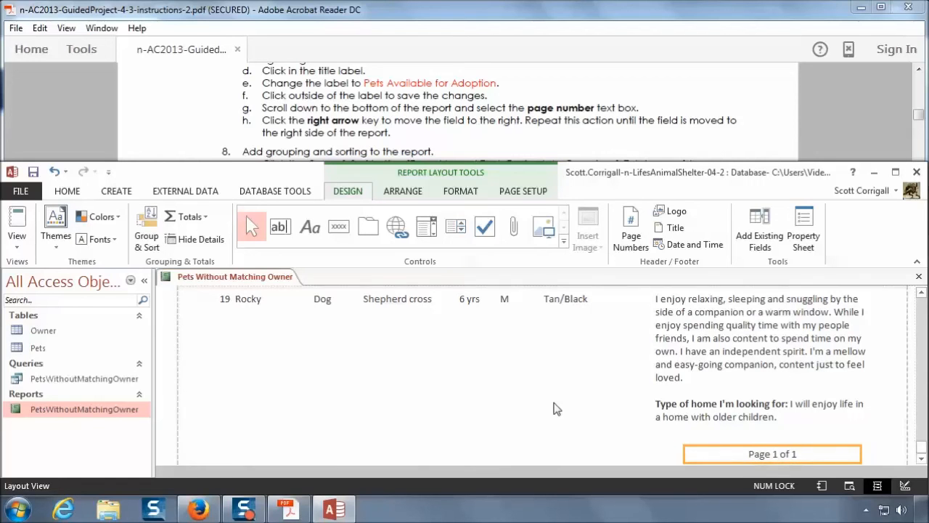
pyautogui.press('Right')
pyautogui.press('Right')
pyautogui.press('Right')
pyautogui.press('Right')
pyautogui.press('Right')
pyautogui.press('Right')
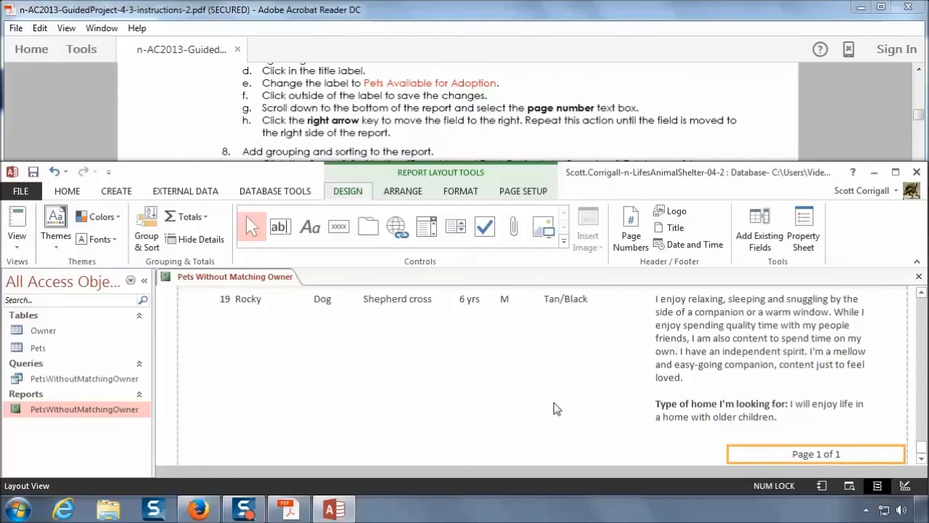
pyautogui.press('Right')
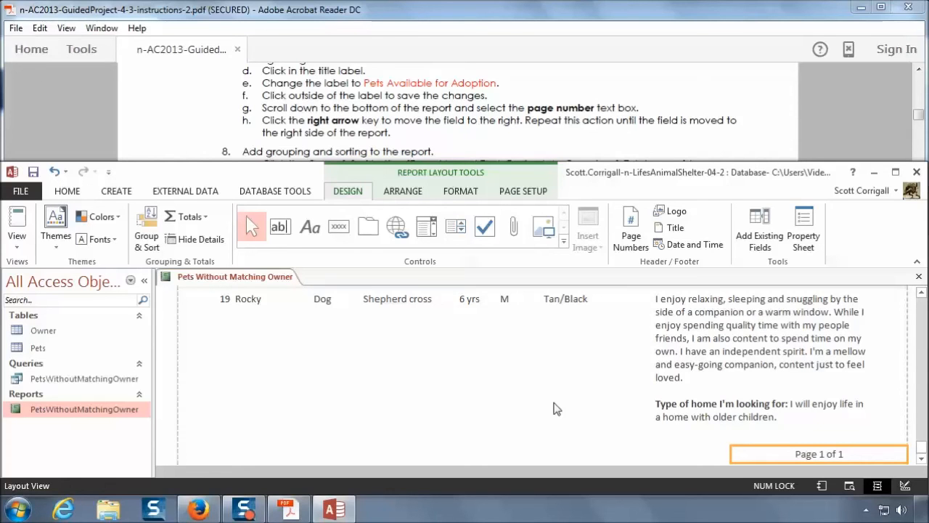
# Read step 8 in the PDF about grouping and sorting, and look over the order of the pet records in Access
pyautogui.click(540, 117)
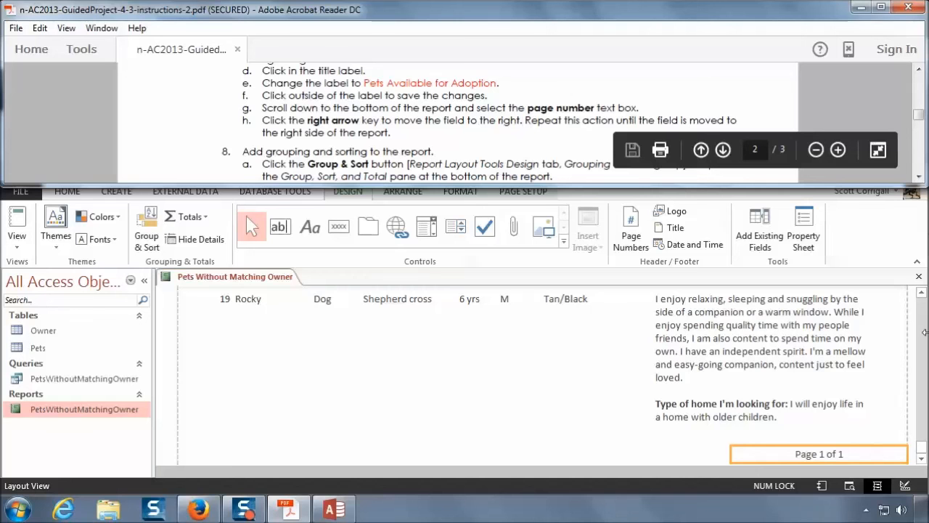
pyautogui.click(919, 450)
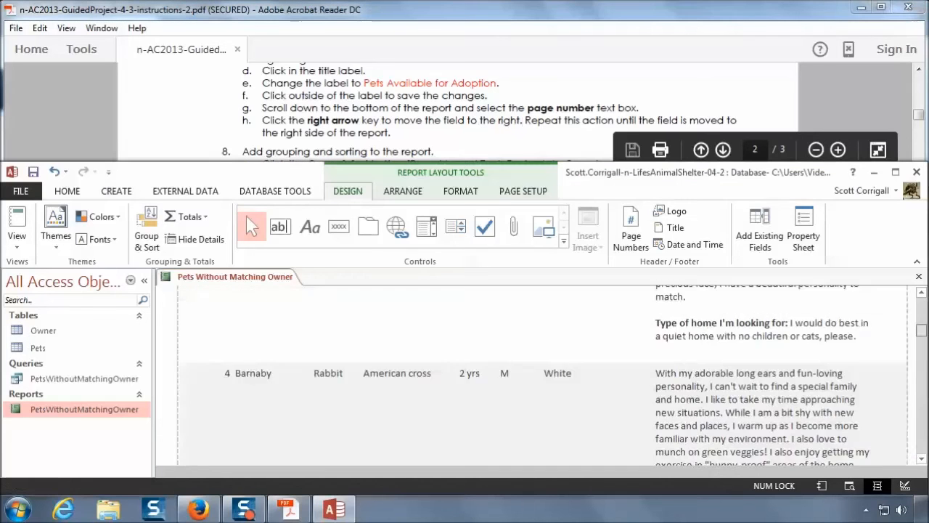
pyautogui.click(292, 107)
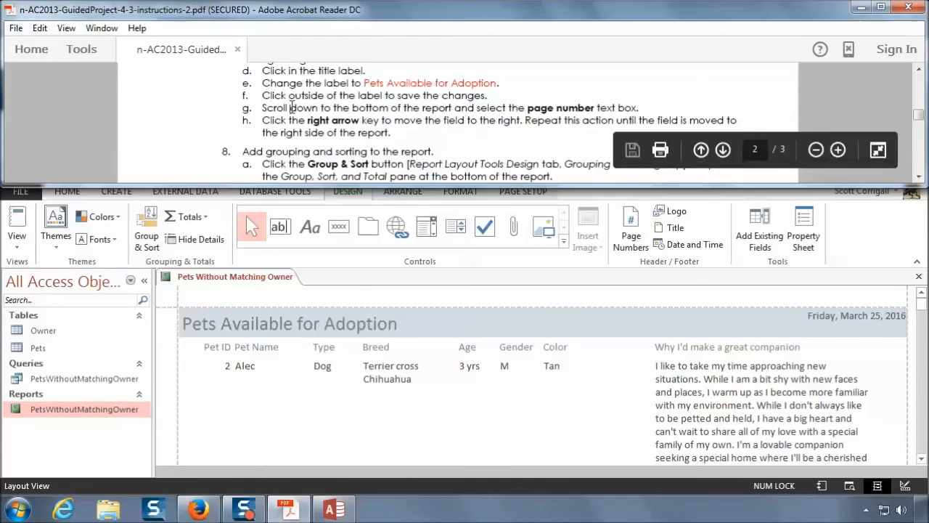
pyautogui.scroll(3, 293, 107)
pyautogui.scroll(-5, 293, 107)
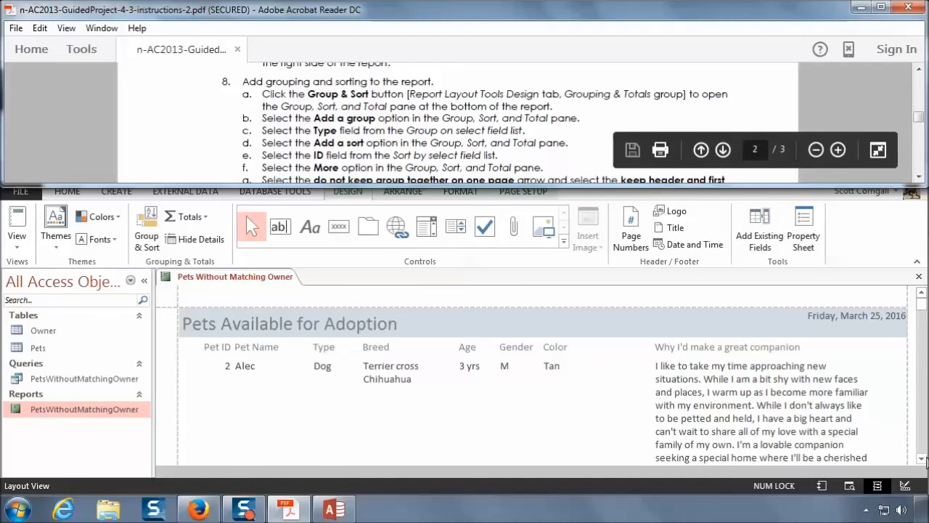
pyautogui.click(920, 459)
pyautogui.click(921, 461)
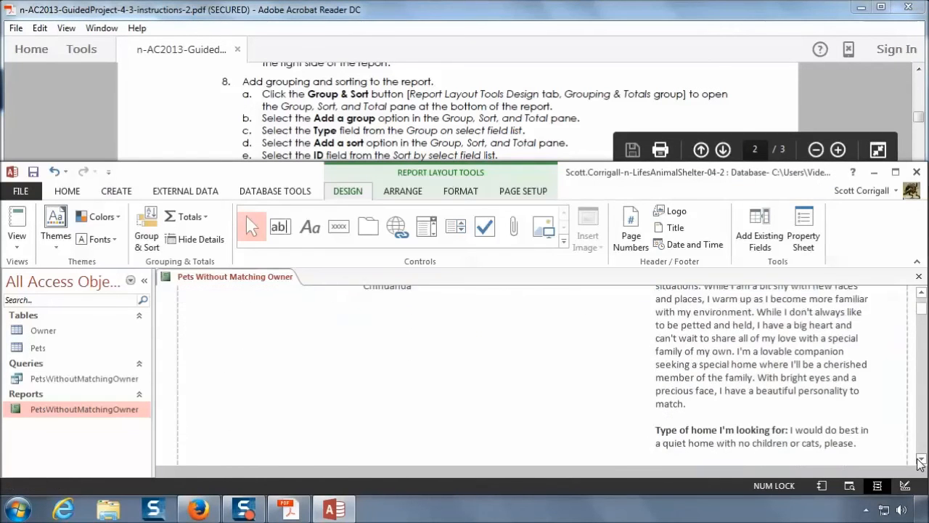
pyautogui.click(921, 462)
pyautogui.click(921, 461)
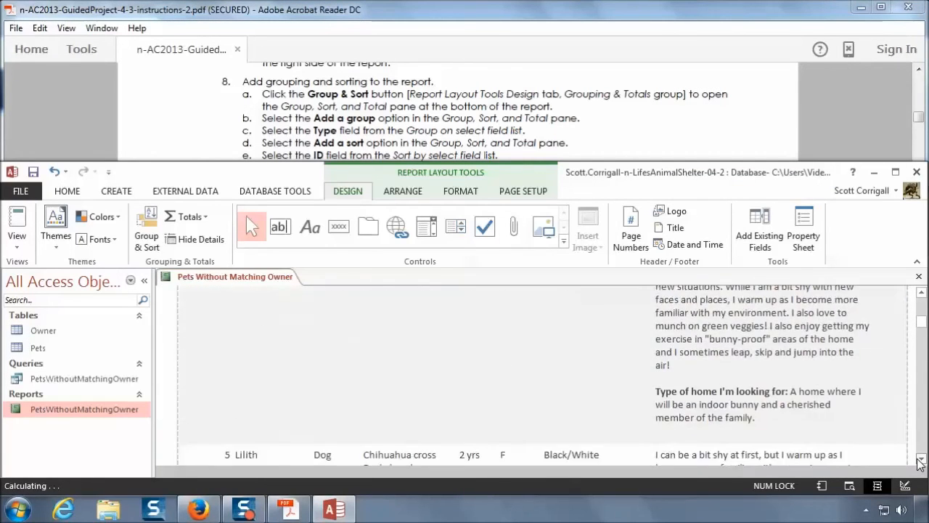
pyautogui.click(920, 462)
pyautogui.click(920, 462)
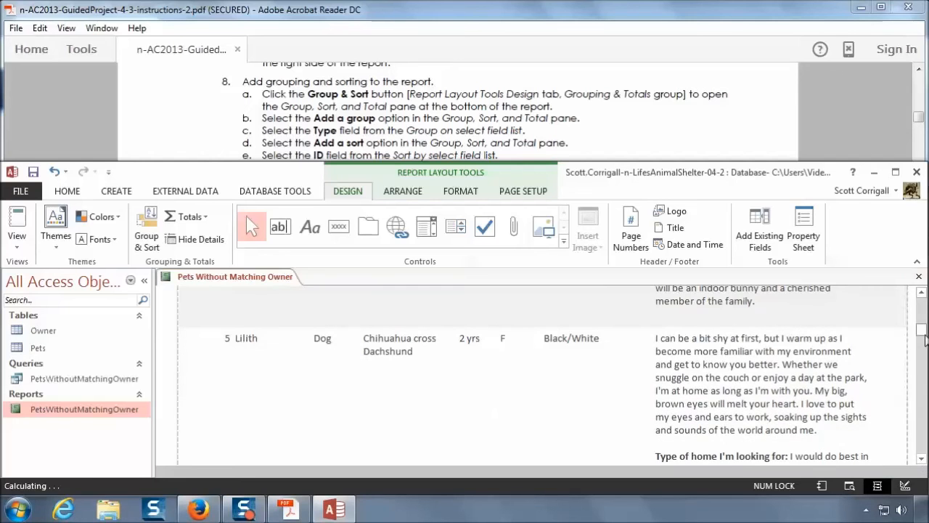
pyautogui.moveTo(920, 332); pyautogui.dragTo(920, 305)
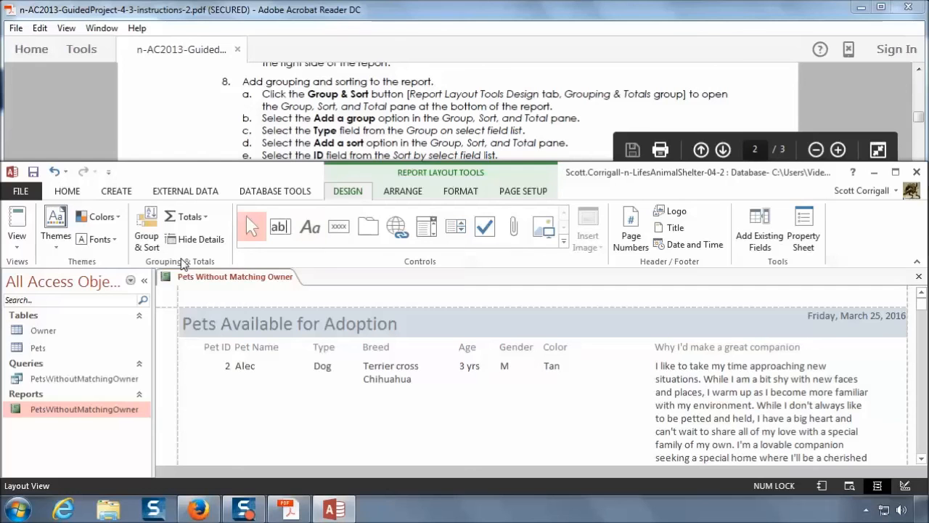
# Show the Group, Sort, and Total pane and group the report on the Type field
pyautogui.click(148, 229)
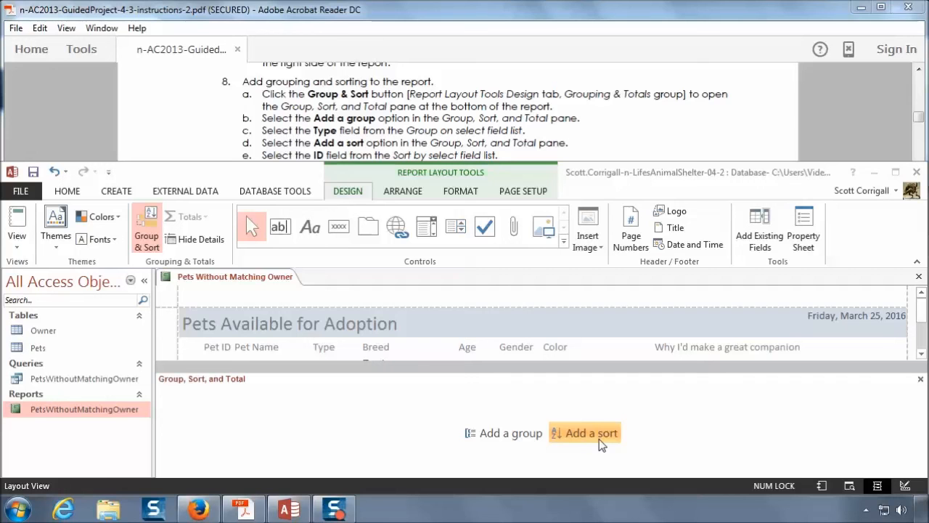
pyautogui.click(518, 439)
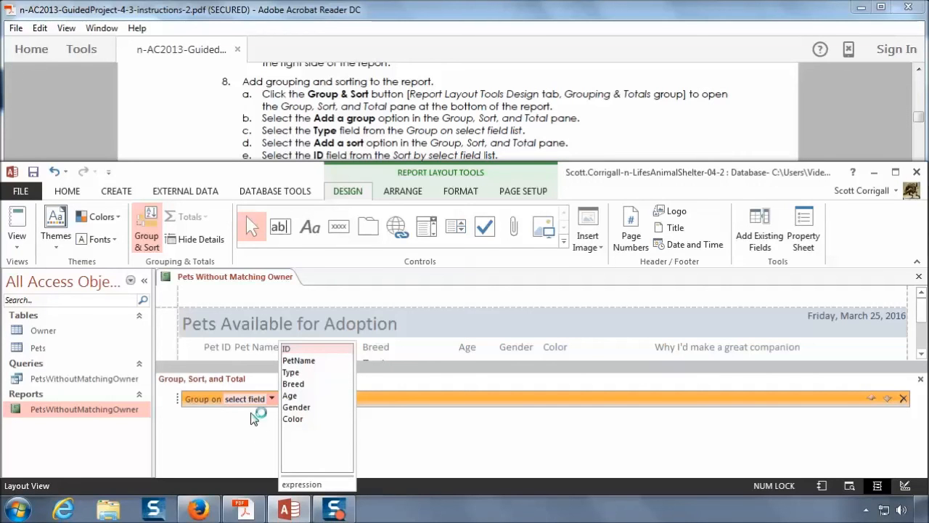
pyautogui.click(313, 373)
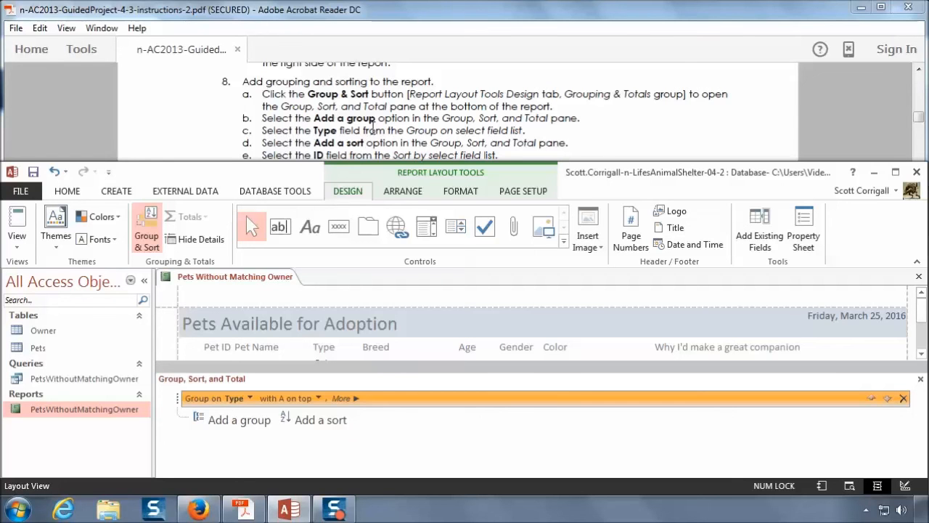
# Read sub-steps b to g of the PDF instructions, then sort the report by the ID field within the Type grouping
pyautogui.click(401, 138)
pyautogui.scroll(-1, 403, 138)
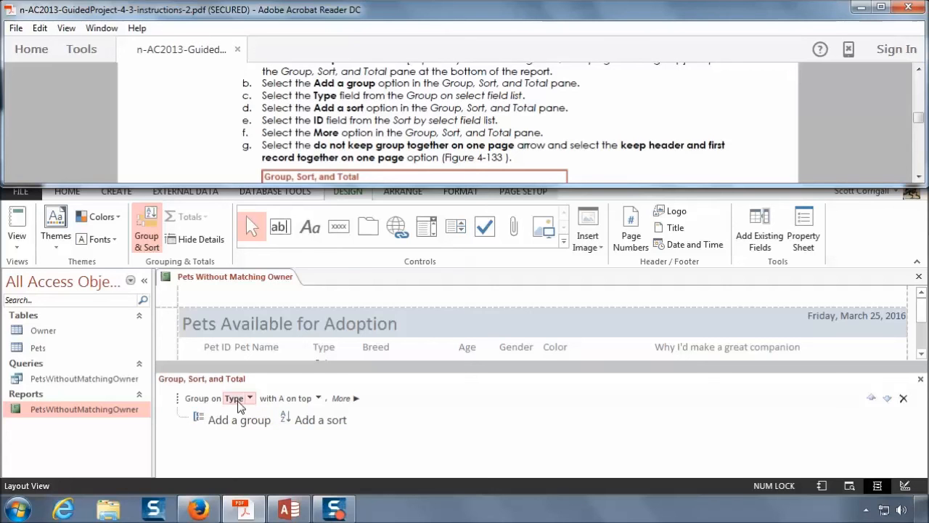
pyautogui.click(329, 421)
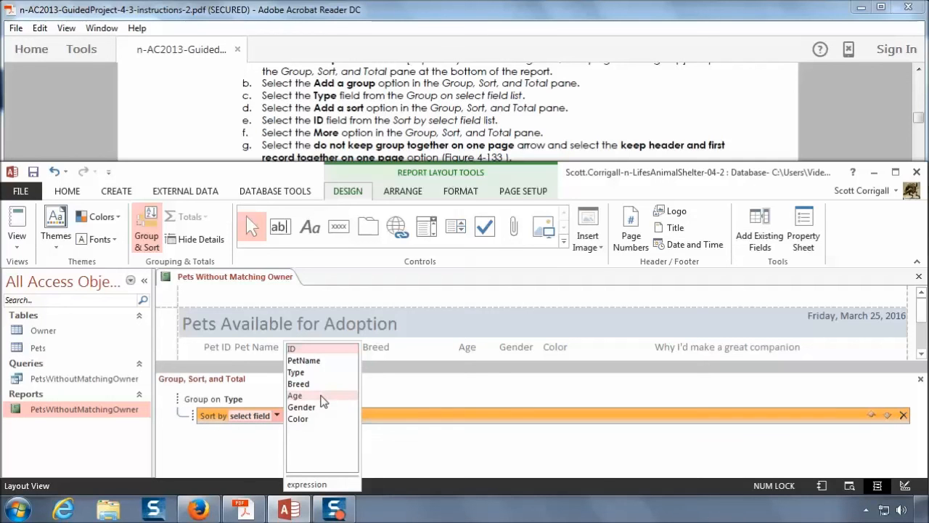
pyautogui.click(312, 350)
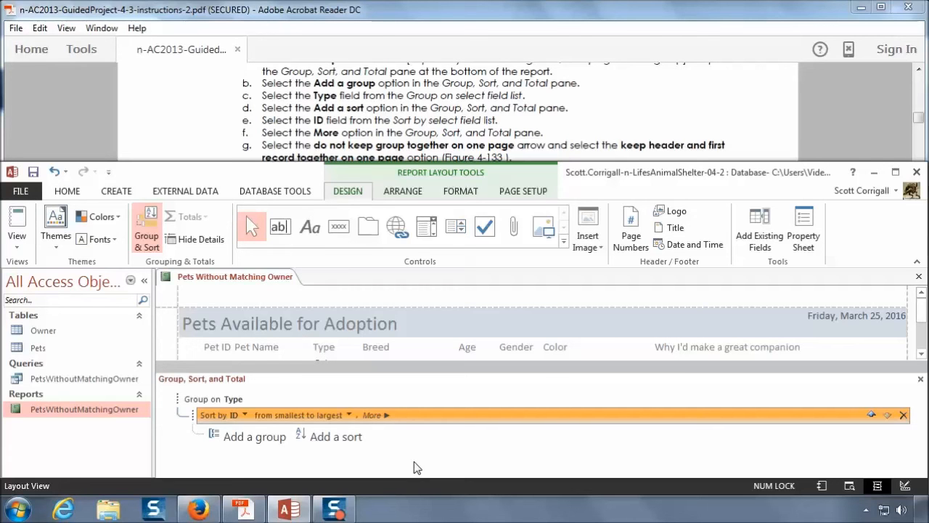
# Set the ID sort level to keep header and first record together on one page, and check it against Figure 4-133
pyautogui.click(540, 111)
pyautogui.scroll(-1, 540, 110)
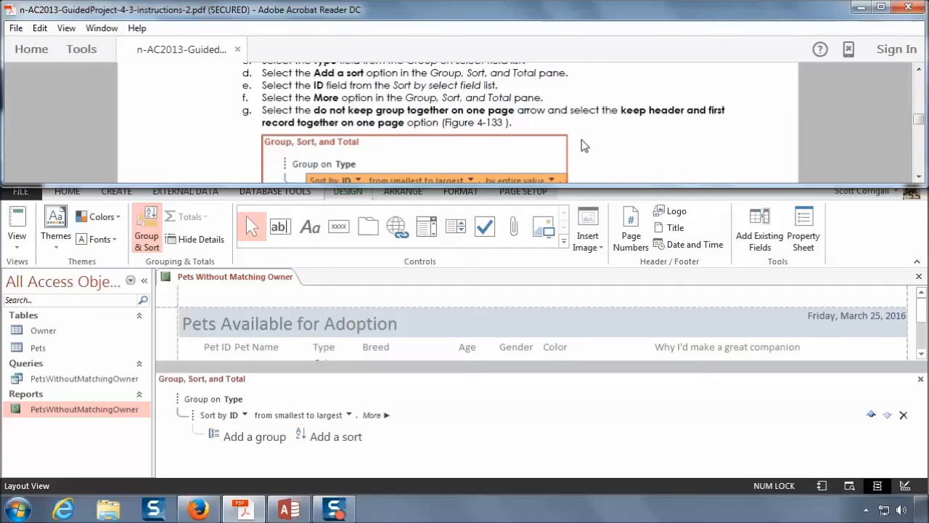
pyautogui.click(373, 417)
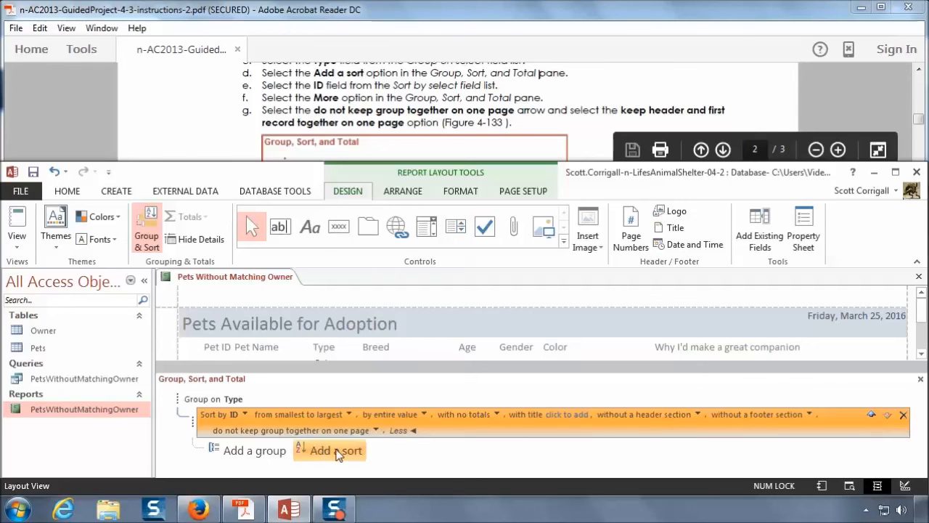
pyautogui.click(376, 430)
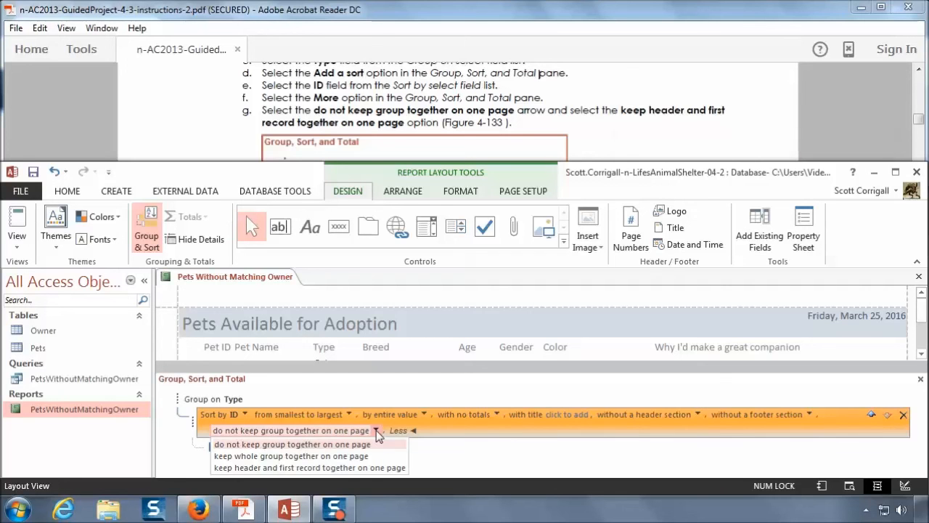
pyautogui.click(361, 468)
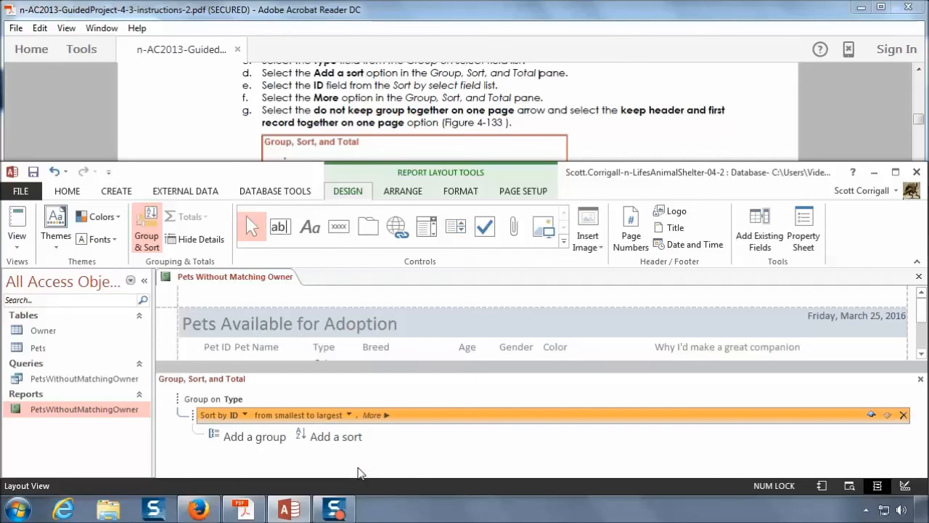
pyautogui.click(572, 102)
pyautogui.scroll(-2, 572, 107)
pyautogui.scroll(-1, 572, 106)
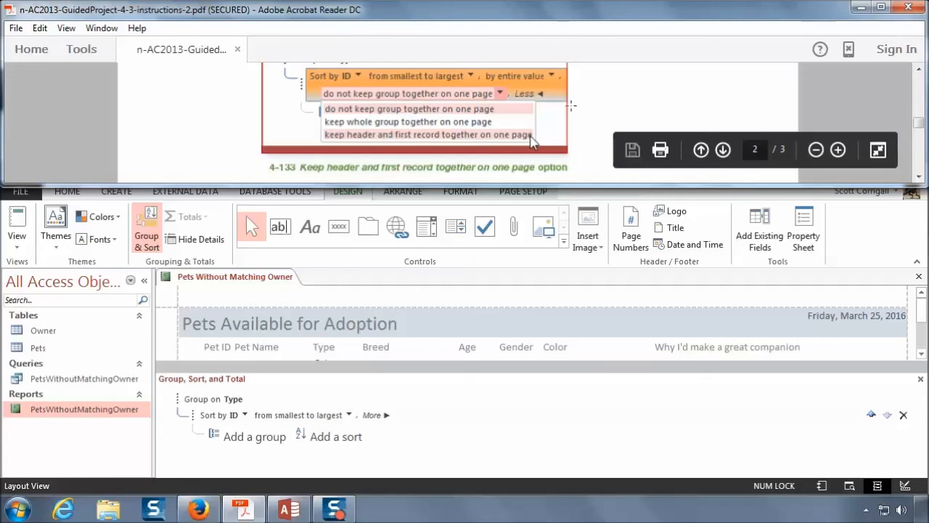
pyautogui.click(391, 412)
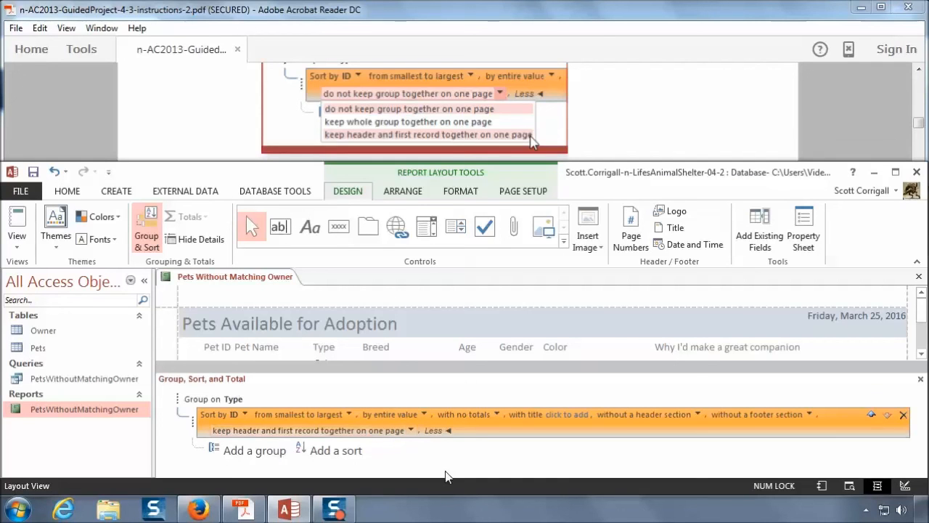
# Read sub-steps h and i in the PDF and close the Group, Sort, and Total pane
pyautogui.click(597, 106)
pyautogui.scroll(-2, 594, 102)
pyautogui.scroll(-1, 594, 101)
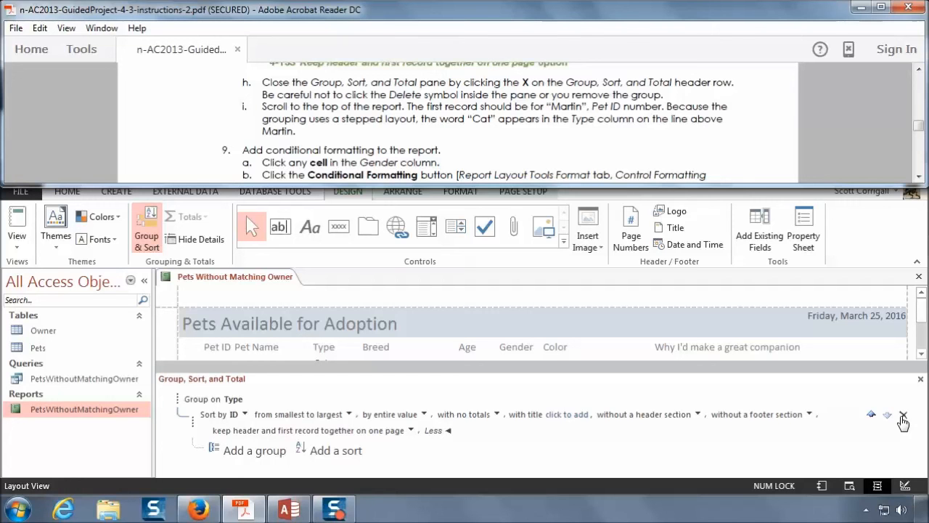
pyautogui.click(919, 380)
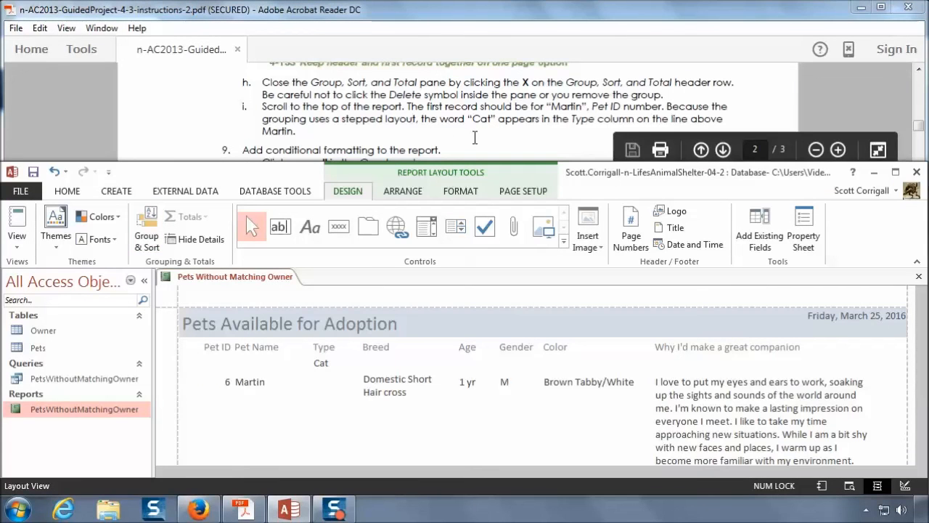
# Look through the whole report to check the grouping by Type and the order of the Pet IDs, then return to its beginning
pyautogui.click(588, 407)
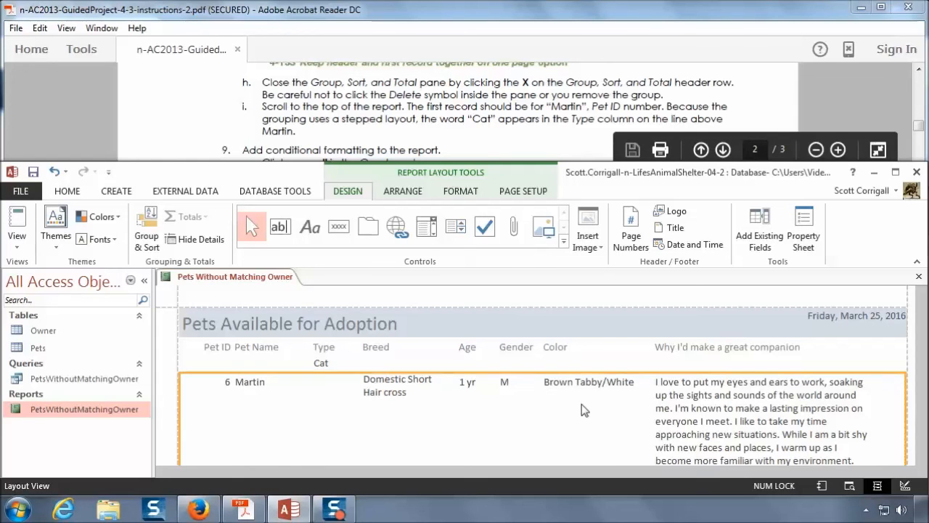
pyautogui.click(375, 363)
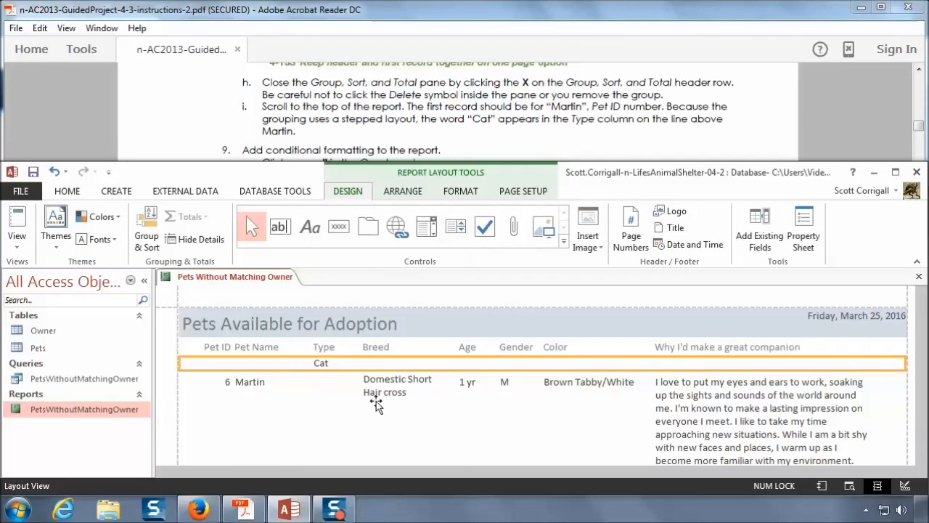
pyautogui.scroll(-3, 386, 392)
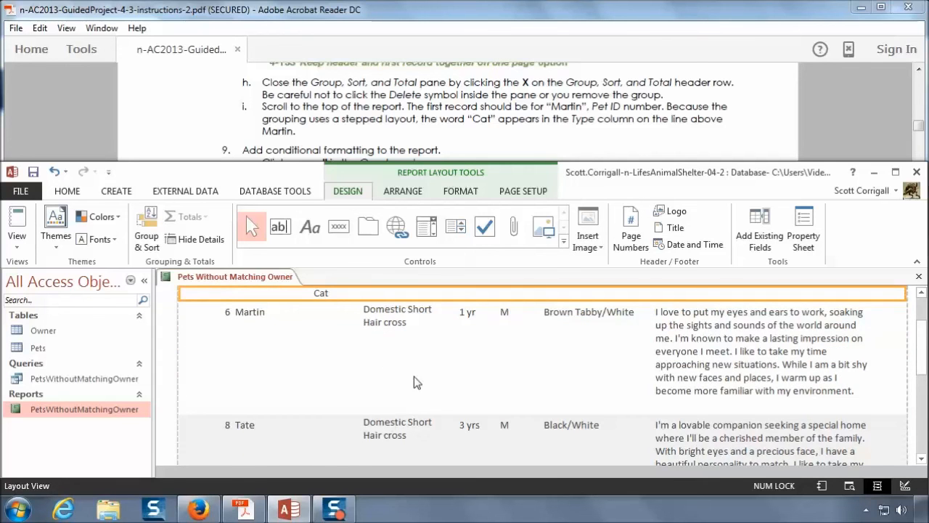
pyautogui.scroll(-2, 413, 376)
pyautogui.scroll(-10, 408, 396)
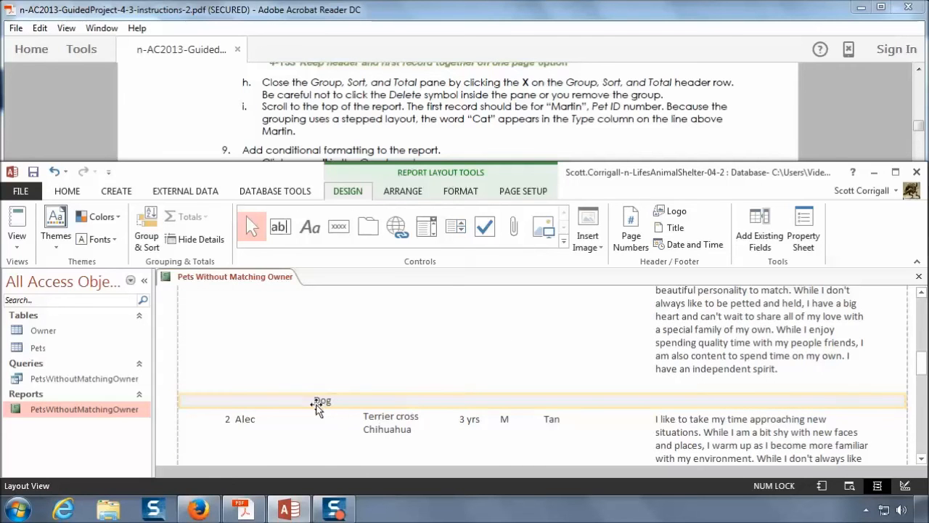
pyautogui.scroll(-6, 399, 421)
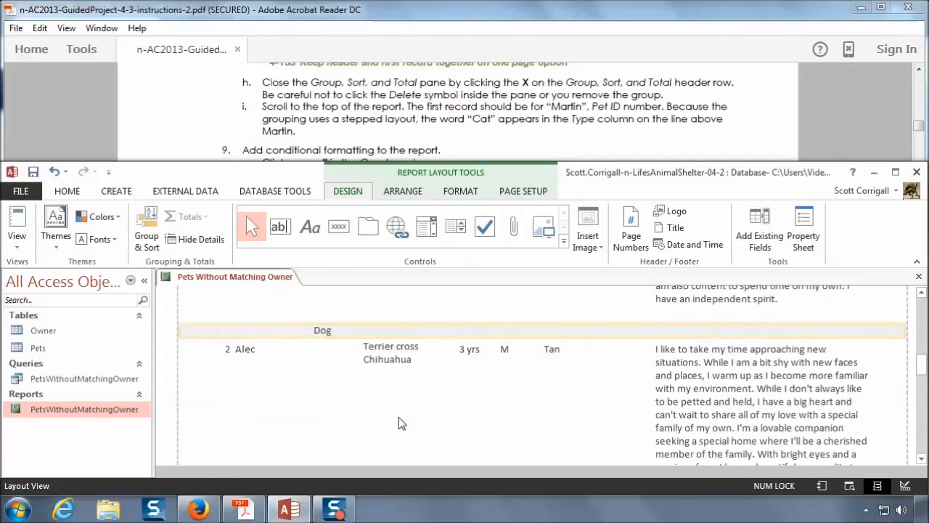
pyautogui.scroll(-10, 398, 417)
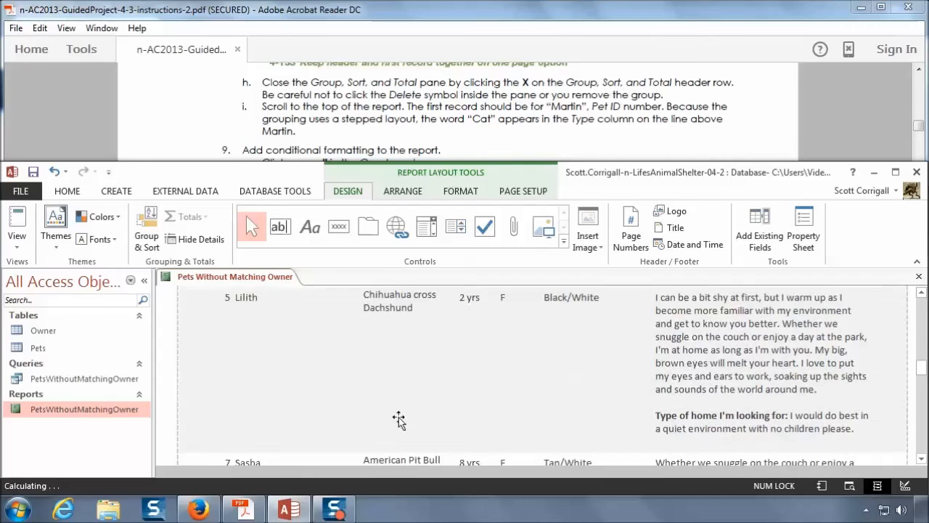
pyautogui.scroll(-10, 399, 416)
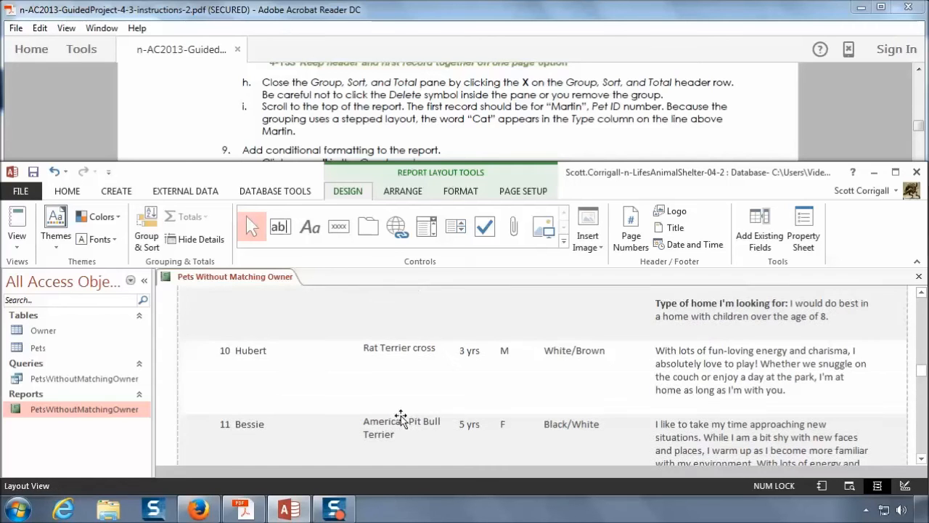
pyautogui.scroll(-10, 401, 415)
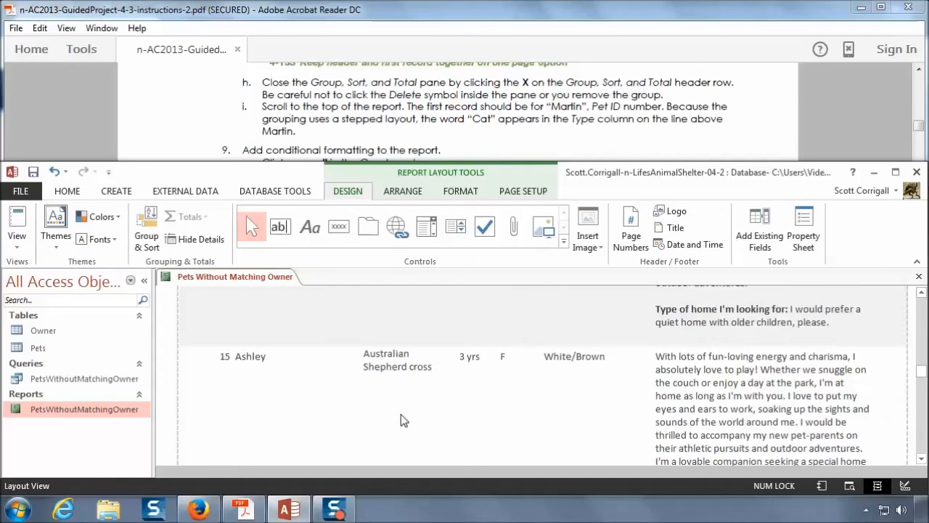
pyautogui.scroll(-10, 402, 417)
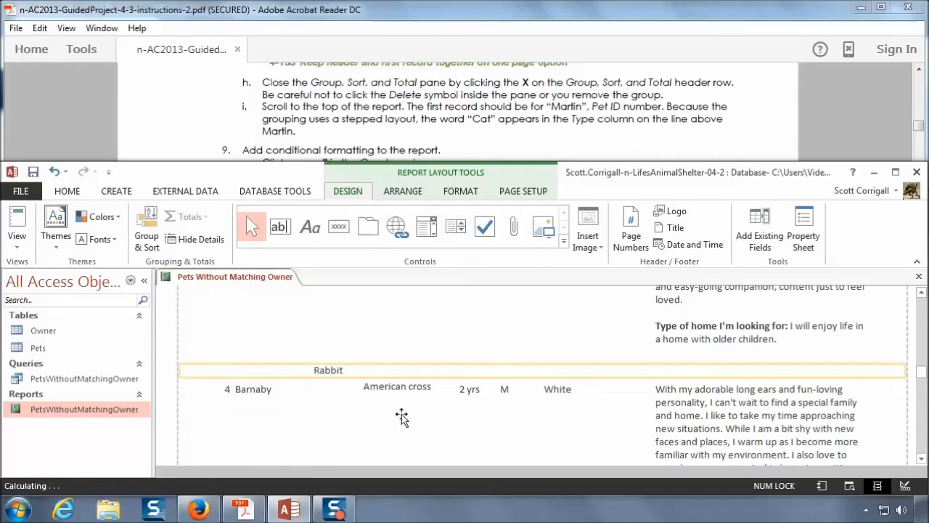
pyautogui.scroll(-10, 424, 412)
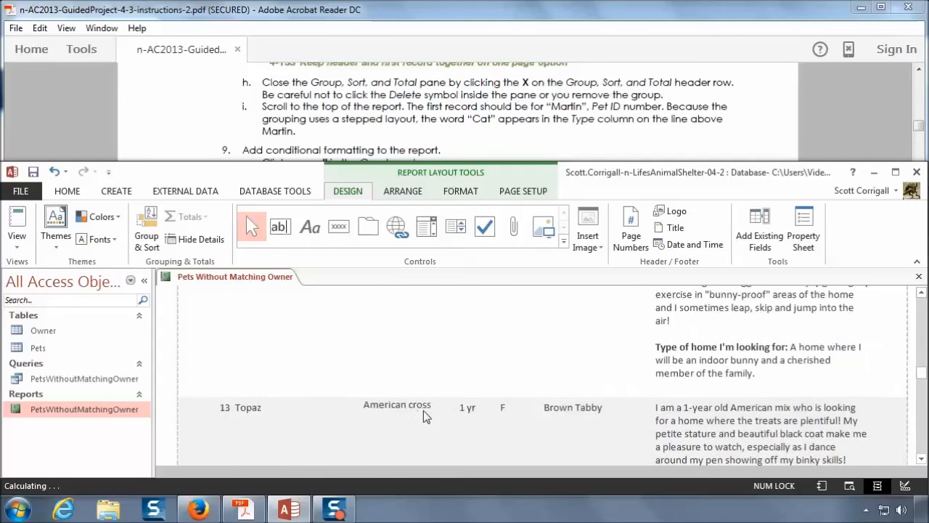
pyautogui.scroll(-5, 423, 414)
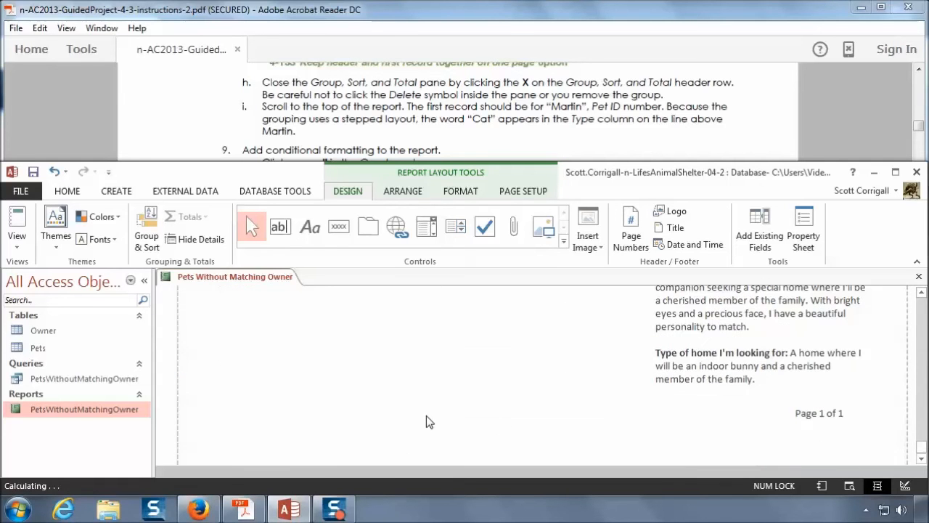
pyautogui.moveTo(920, 447); pyautogui.dragTo(920, 300)
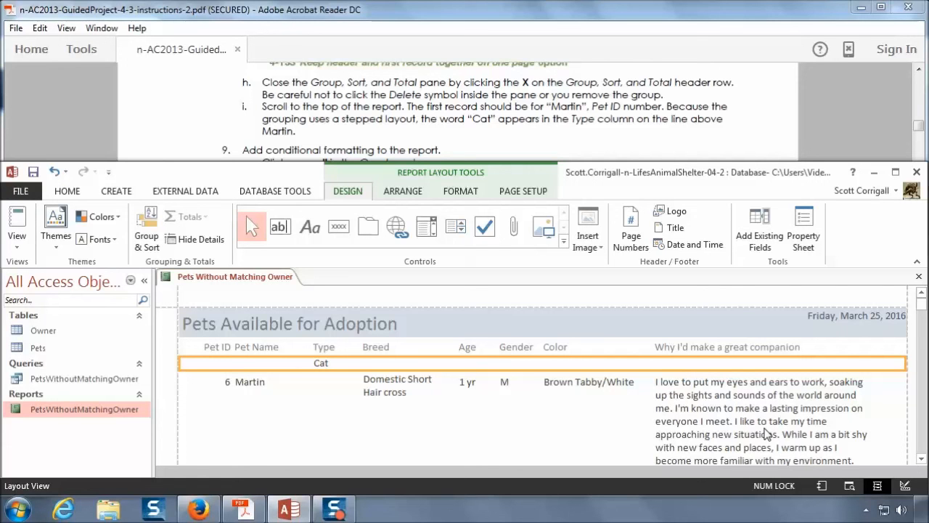
# Read step 9 in the PDF and start a new conditional formatting rule for the Gender field
pyautogui.click(544, 134)
pyautogui.scroll(-2, 544, 135)
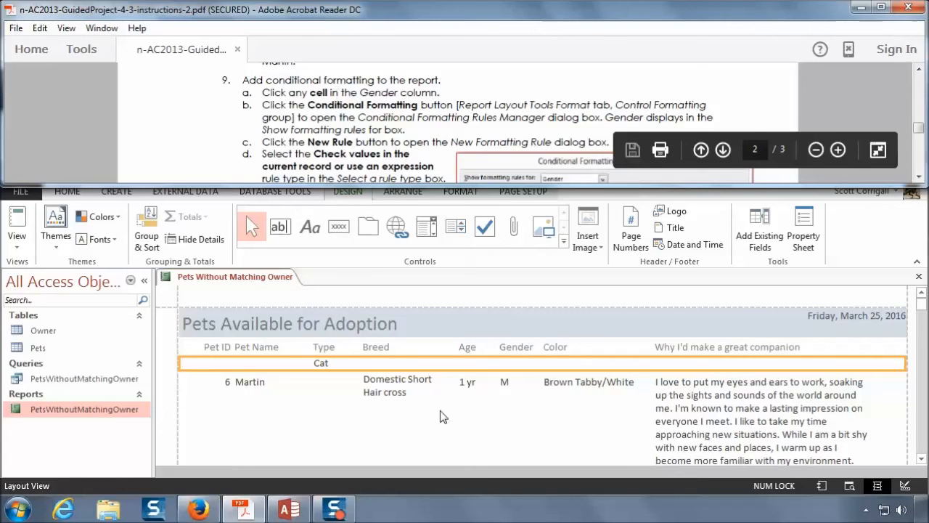
pyautogui.click(506, 386)
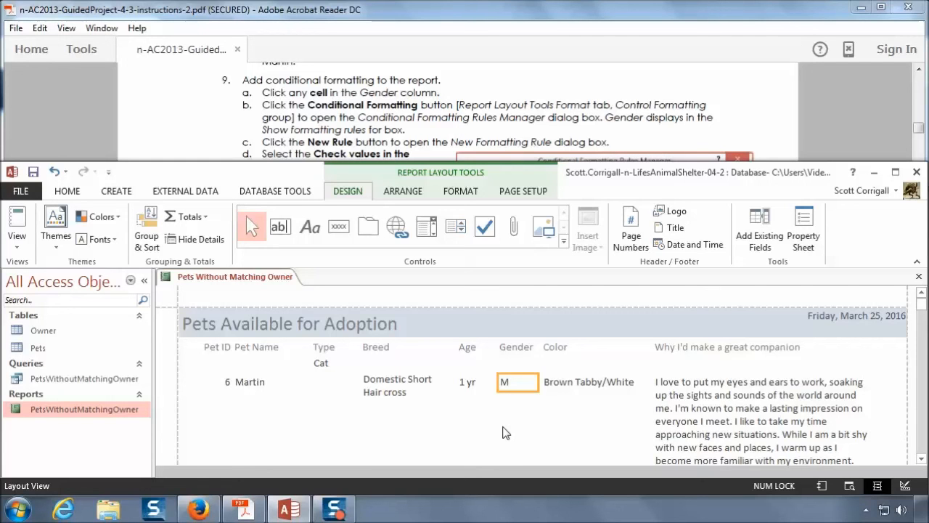
pyautogui.click(457, 191)
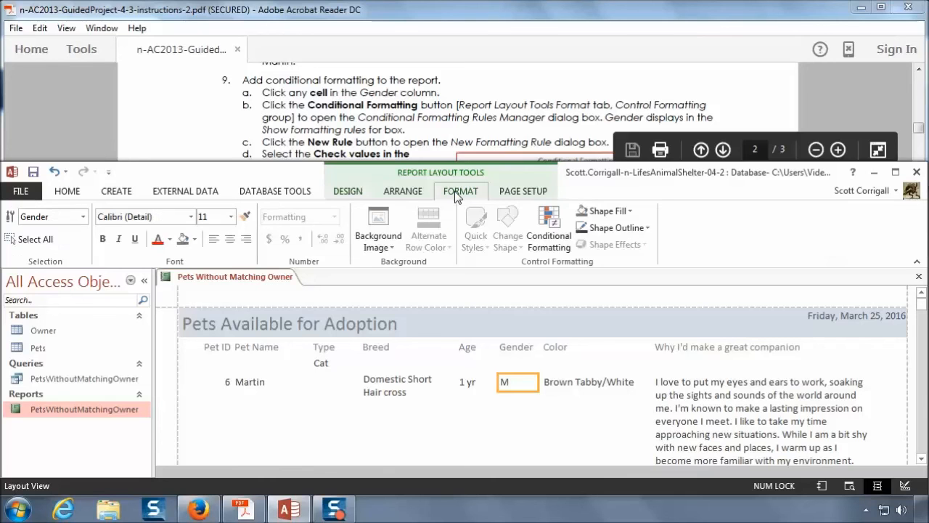
pyautogui.click(556, 234)
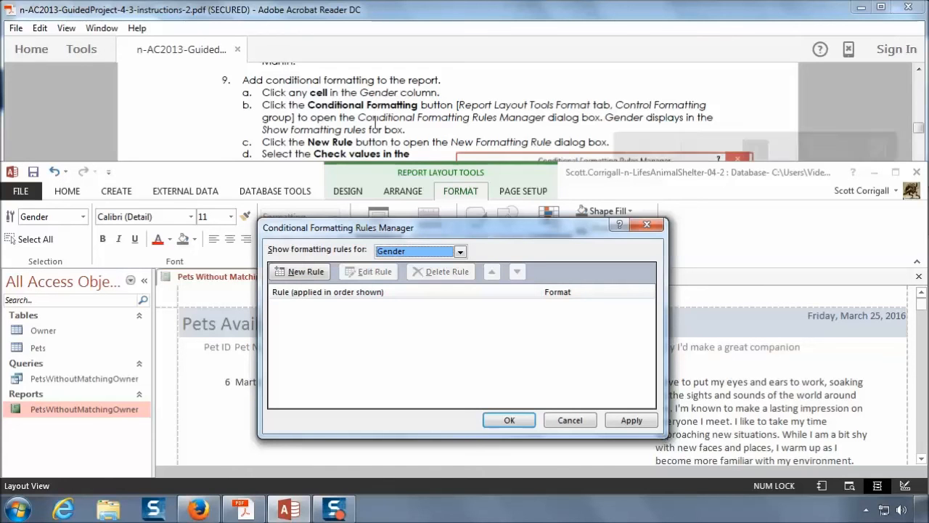
pyautogui.click(304, 272)
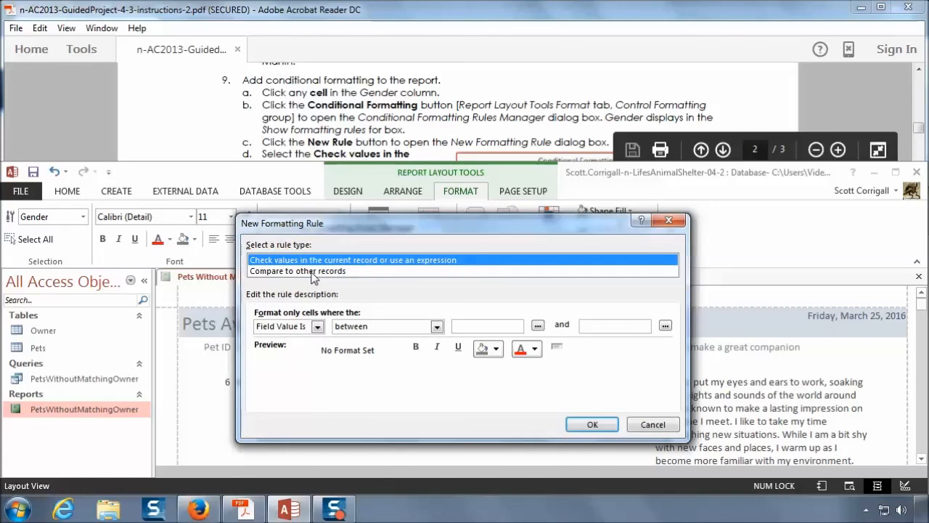
# Read sub-steps c to g in the PDF and set the Gender rule to check current-record values for a field value equal to M
pyautogui.click(403, 129)
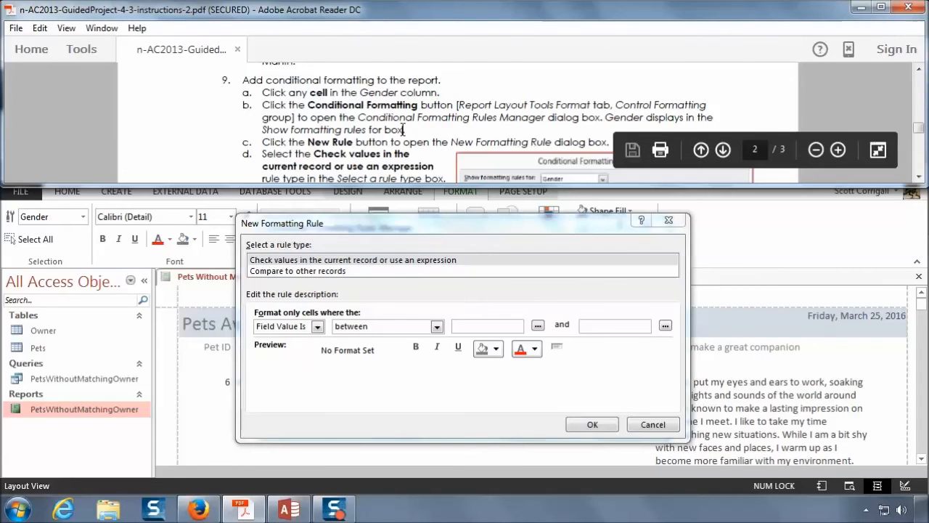
pyautogui.scroll(-2, 403, 129)
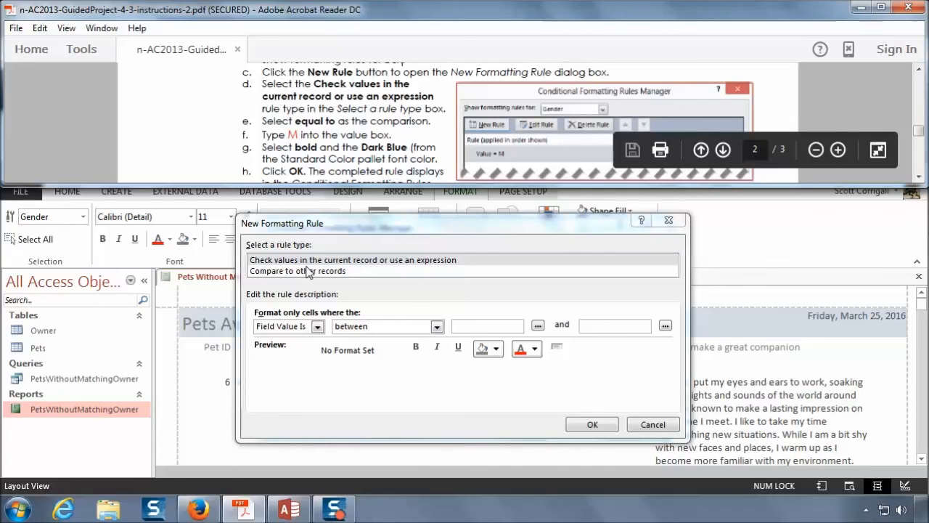
pyautogui.click(319, 263)
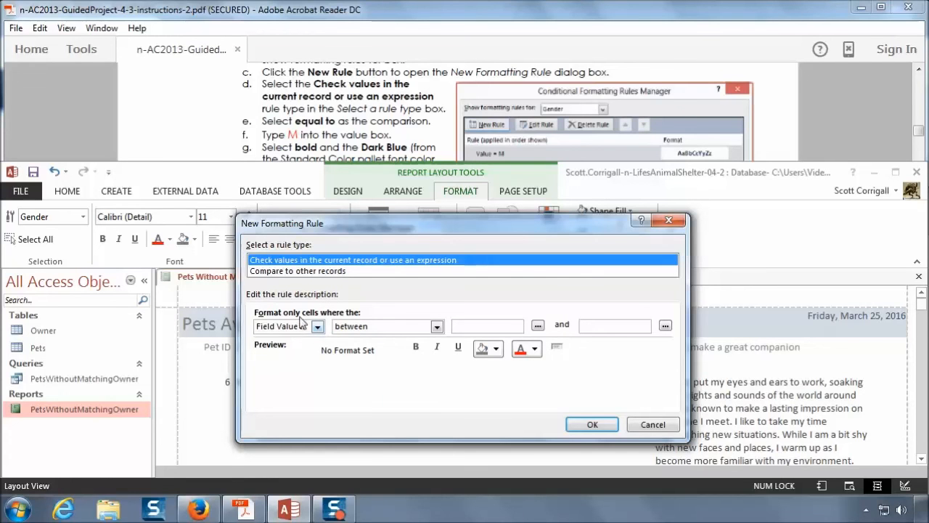
pyautogui.click(437, 328)
pyautogui.click(398, 356)
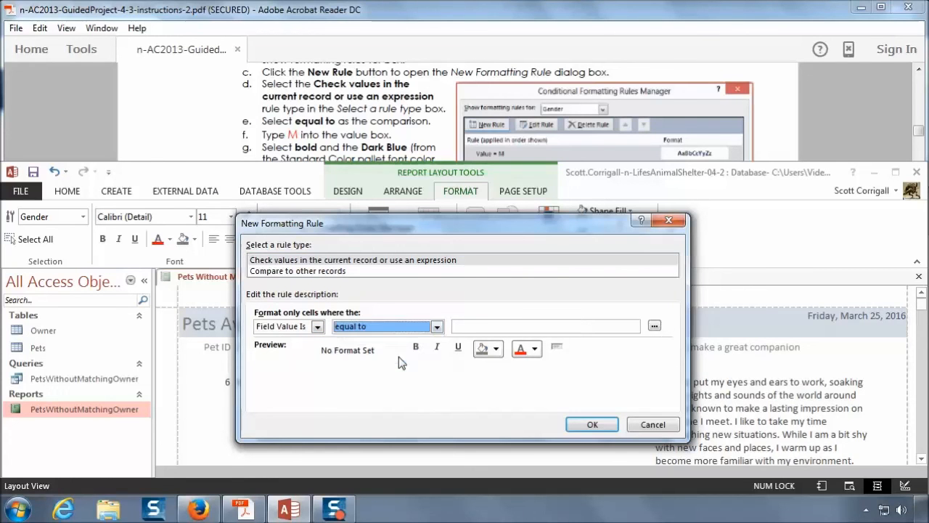
pyautogui.click(470, 327)
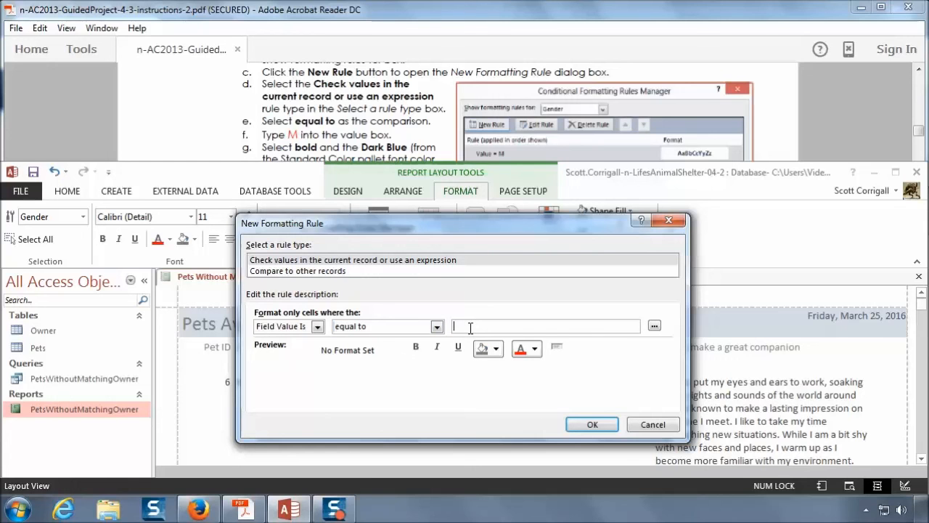
pyautogui.write('M')
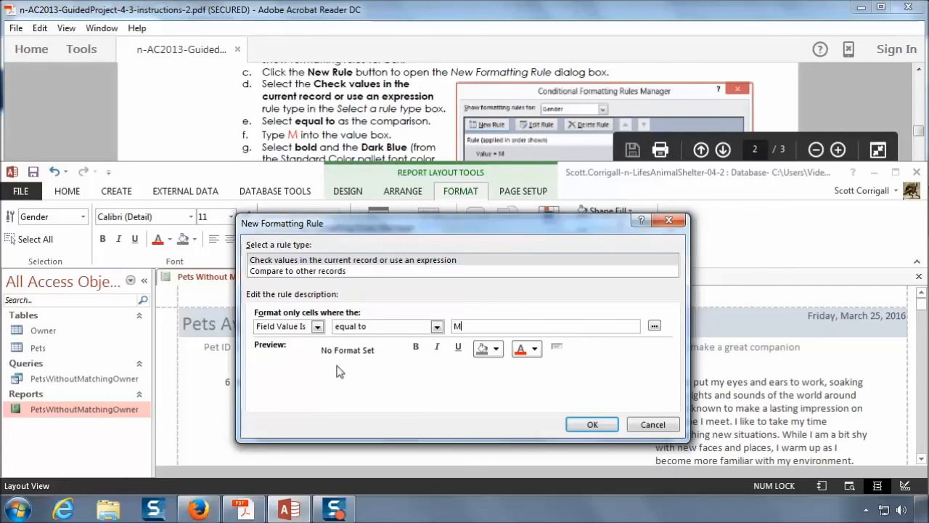
# Format the rule for M with bold text and a dark blue font color, and confirm it
pyautogui.click(416, 347)
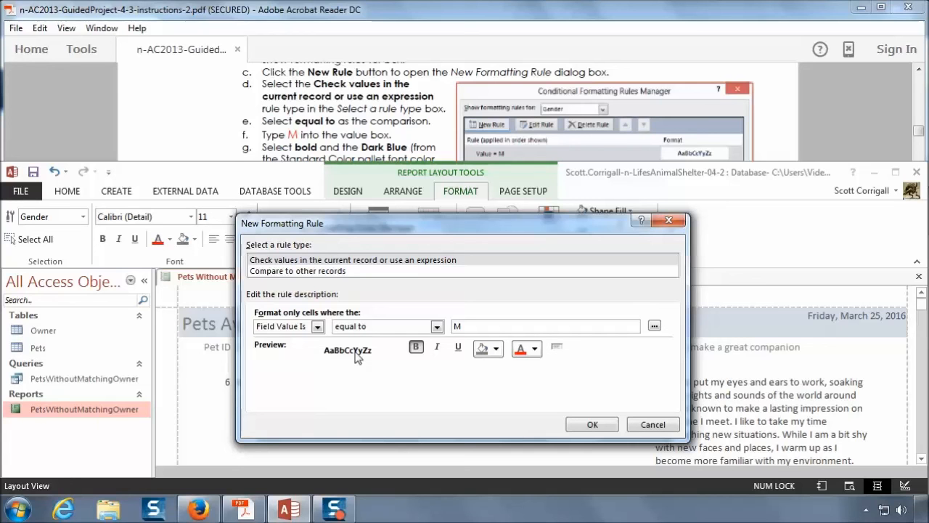
pyautogui.click(535, 349)
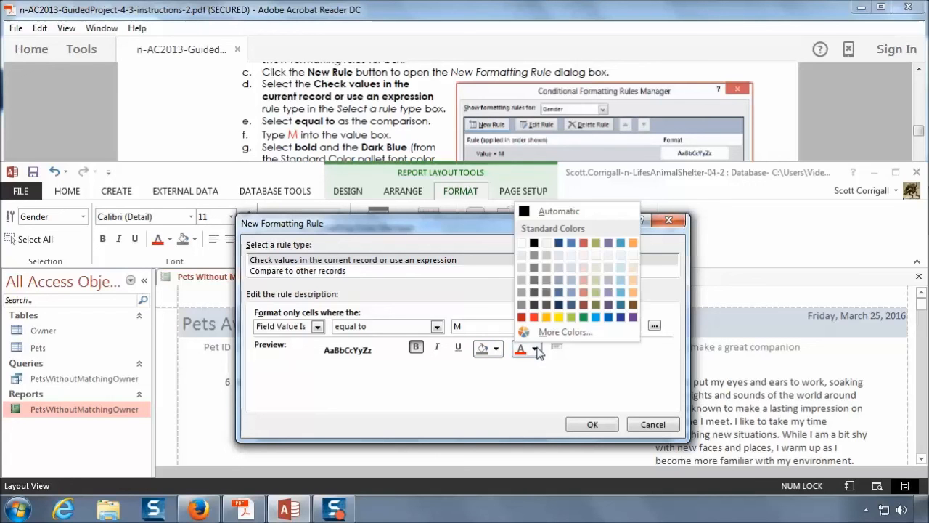
pyautogui.click(559, 244)
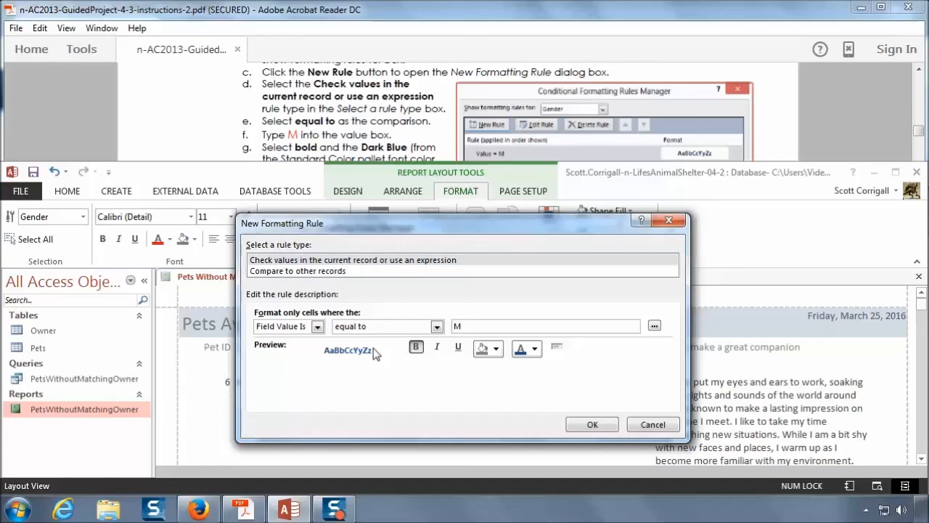
pyautogui.click(593, 426)
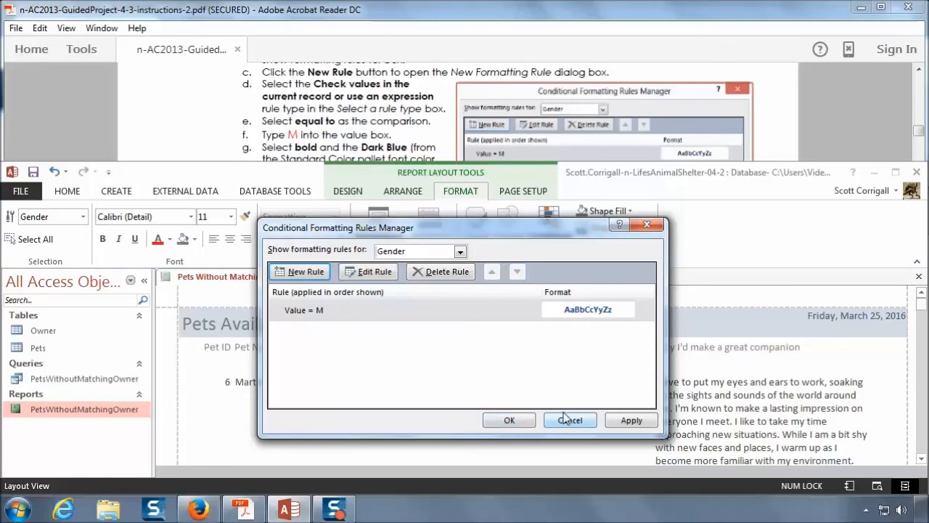
# Apply the Gender rule to the report and close the rules manager, undoing and redoing the last change once
pyautogui.moveTo(503, 233); pyautogui.dragTo(298, 217)
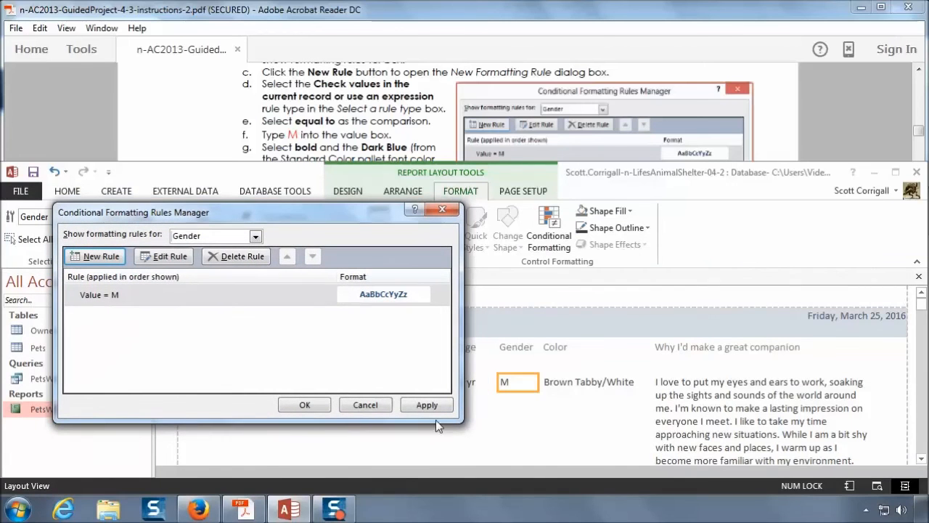
pyautogui.click(428, 405)
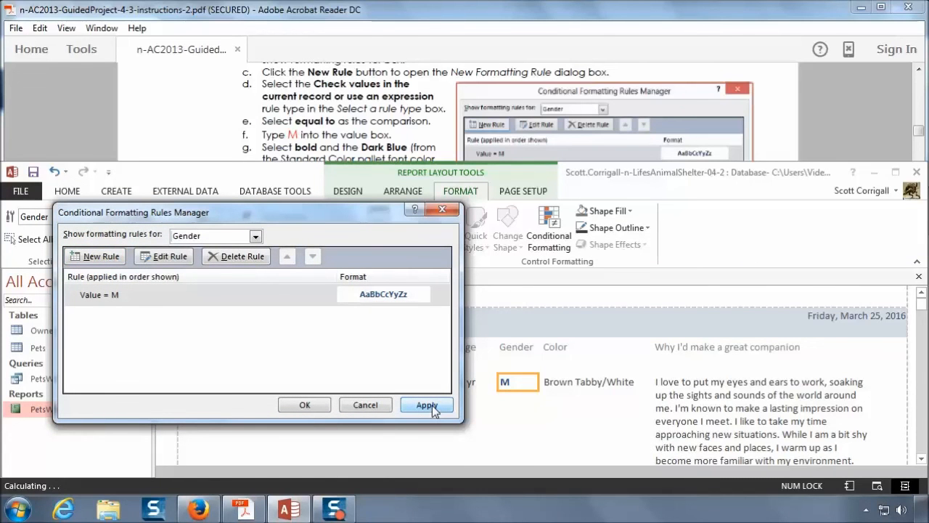
pyautogui.click(305, 405)
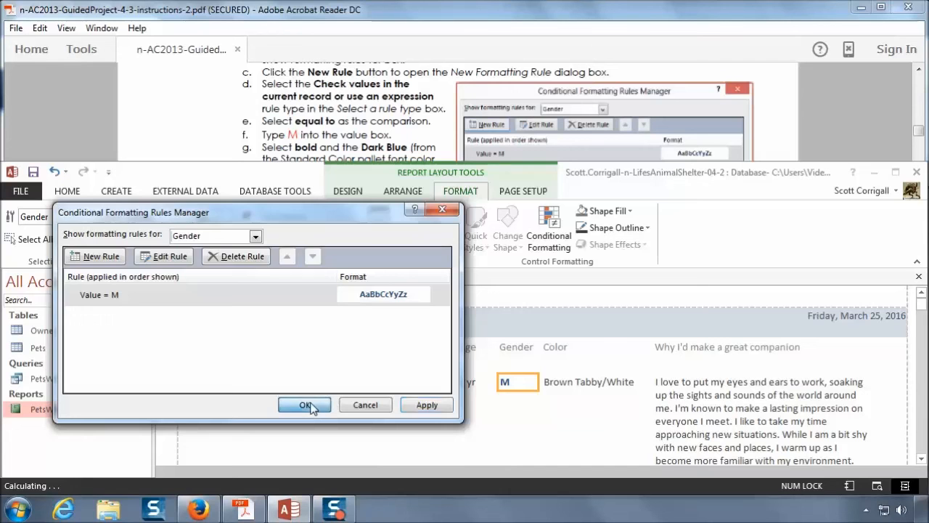
pyautogui.click(54, 173)
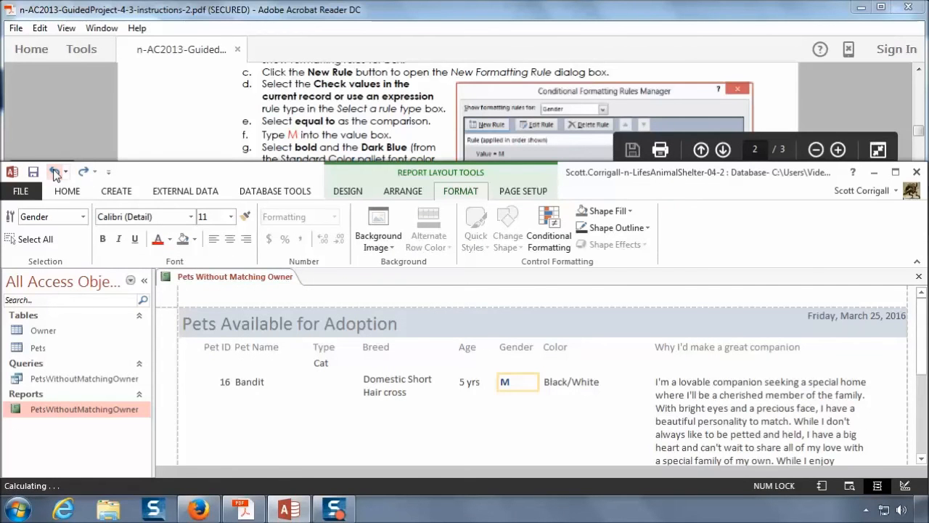
pyautogui.click(84, 173)
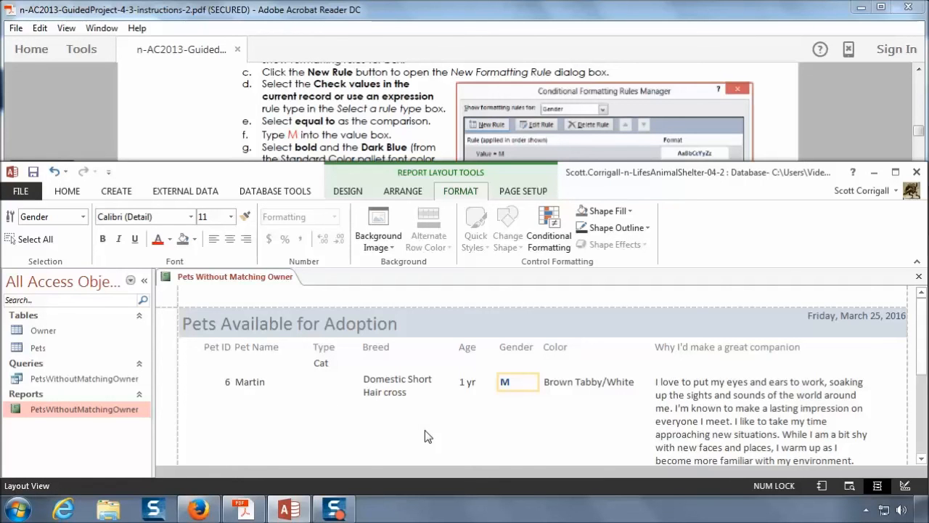
# Read sub-steps h to k in the PDF and save the report
pyautogui.click(392, 122)
pyautogui.scroll(-3, 392, 122)
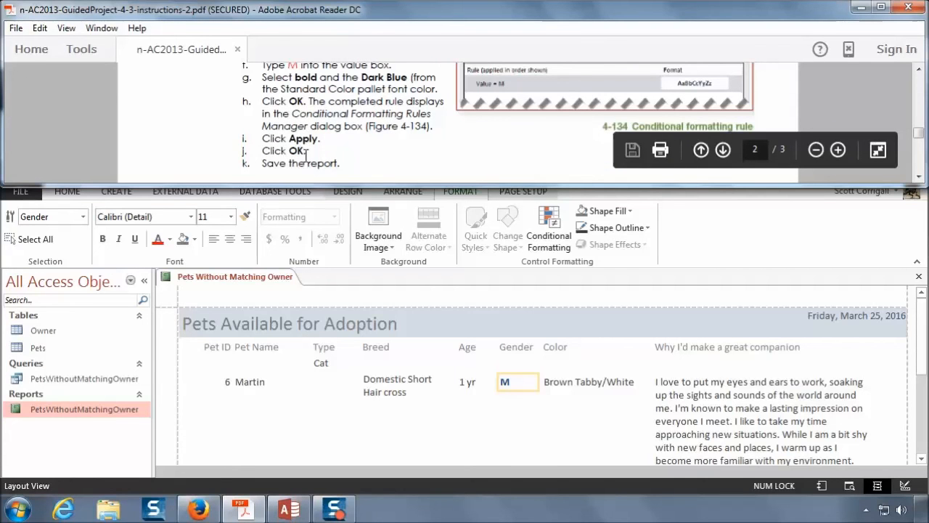
pyautogui.scroll(-2, 350, 138)
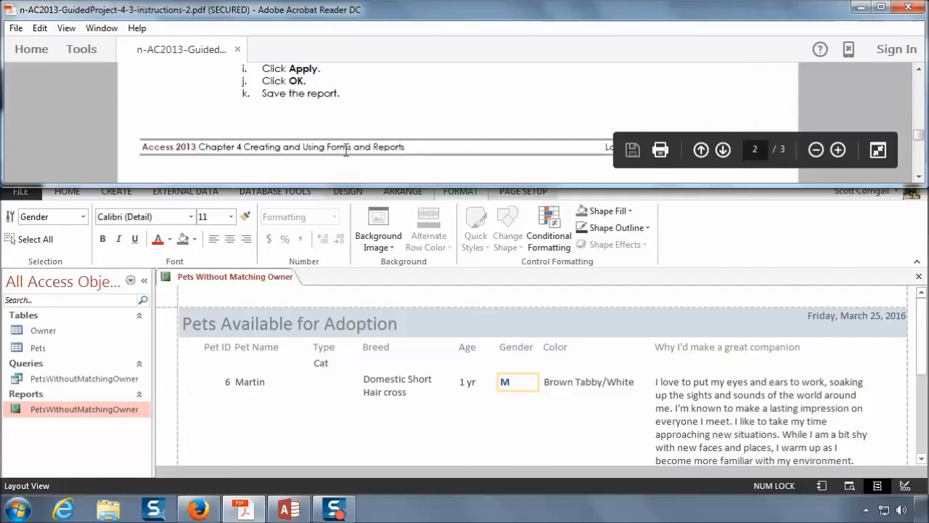
pyautogui.click(393, 428)
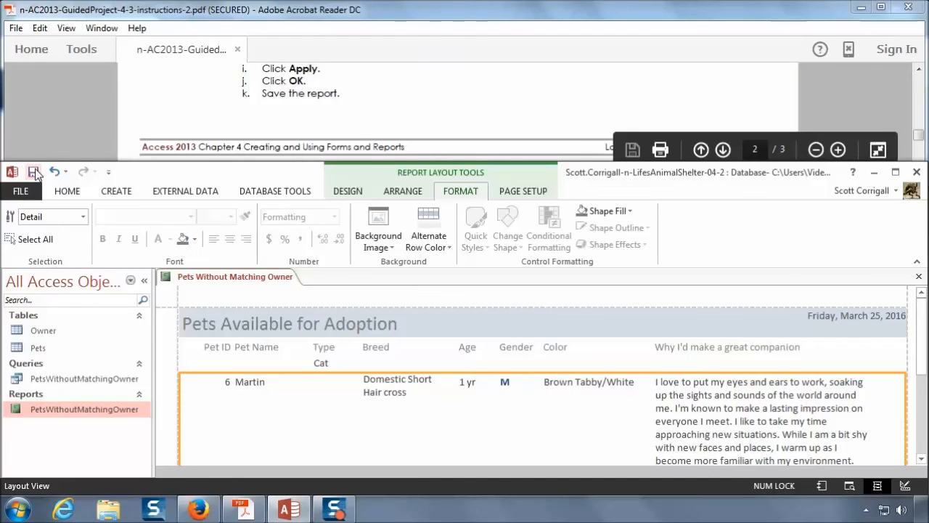
# Read step 10 in the PDF and add a Count Records total to the report's Pet ID column
pyautogui.click(356, 127)
pyautogui.scroll(-5, 348, 113)
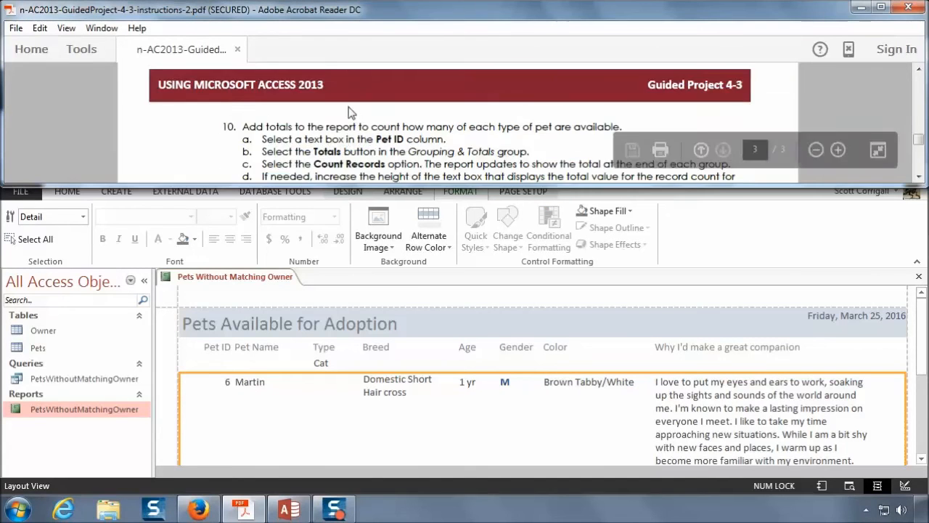
pyautogui.scroll(-1, 348, 112)
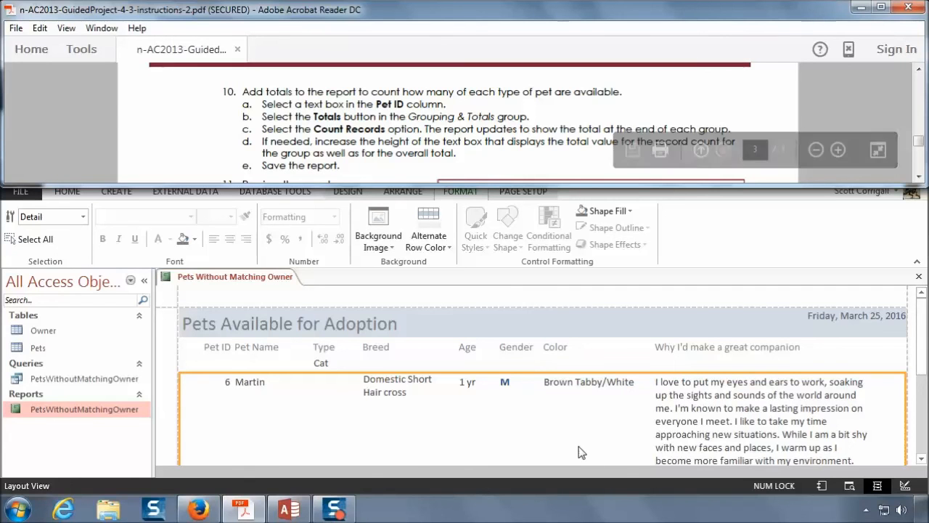
pyautogui.scroll(-1, 344, 137)
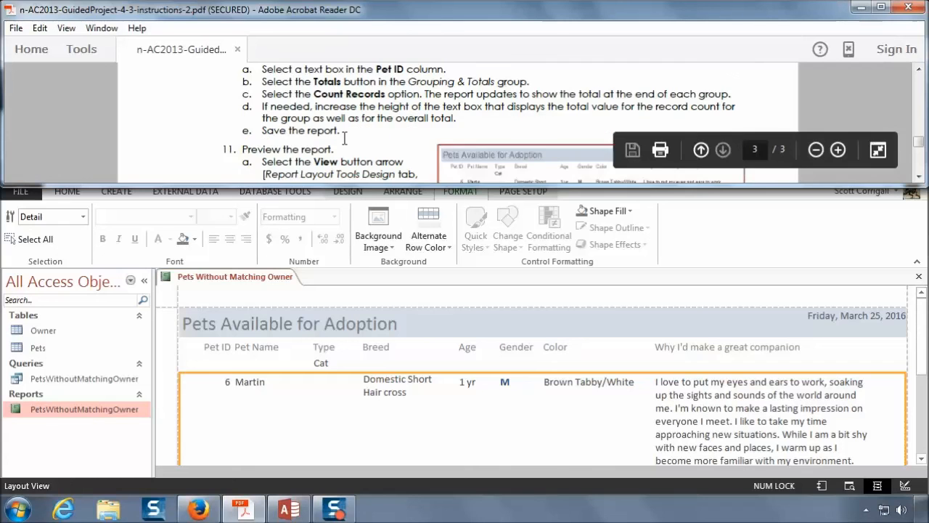
pyautogui.scroll(1, 344, 137)
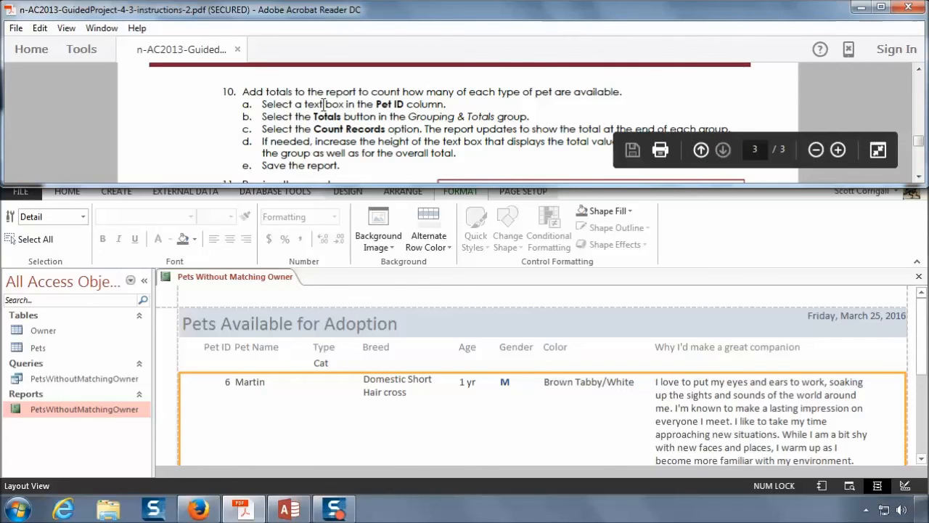
pyautogui.click(226, 382)
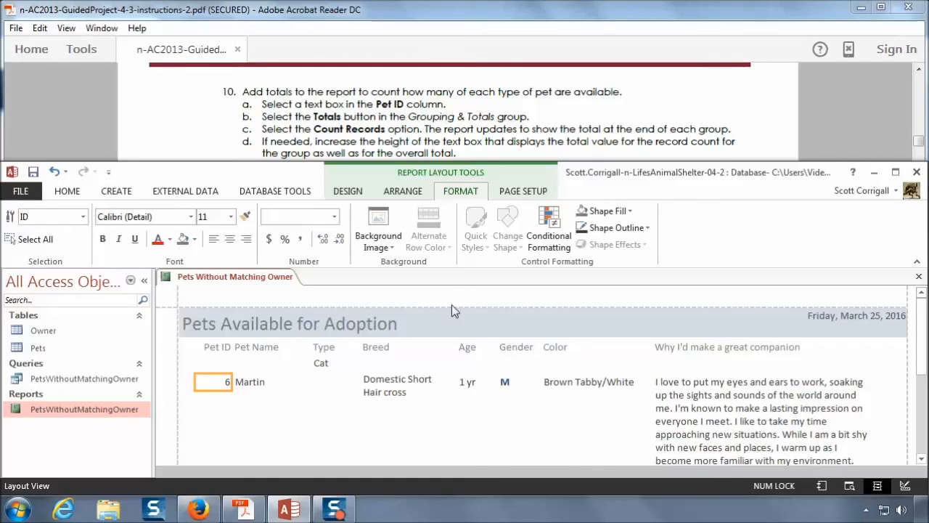
pyautogui.click(354, 193)
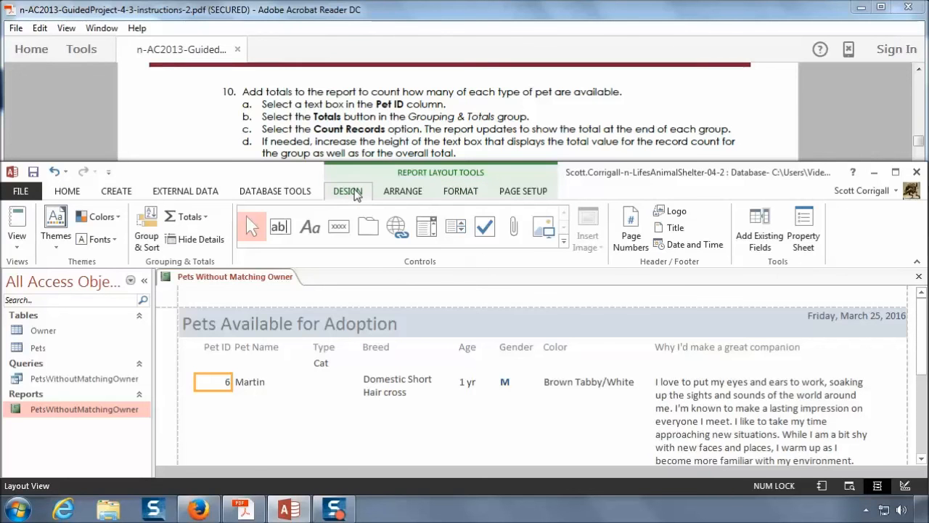
pyautogui.click(189, 217)
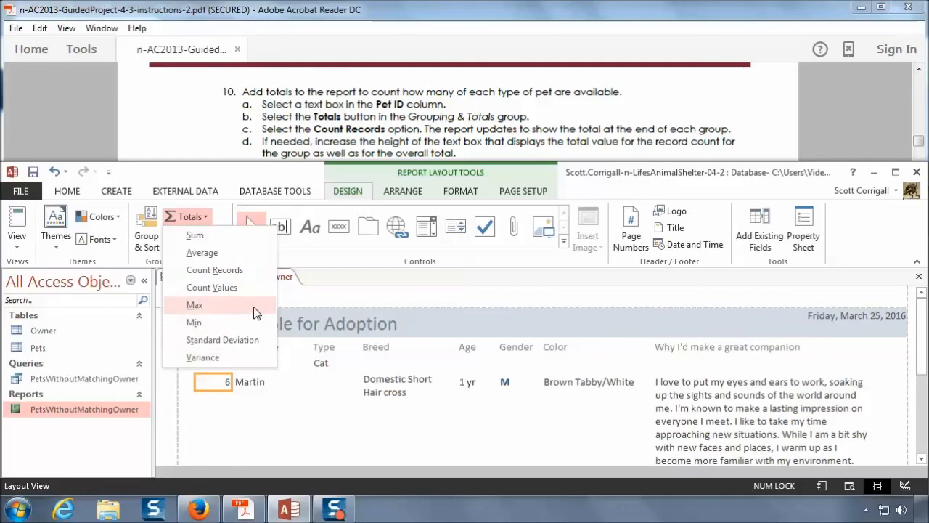
pyautogui.click(247, 269)
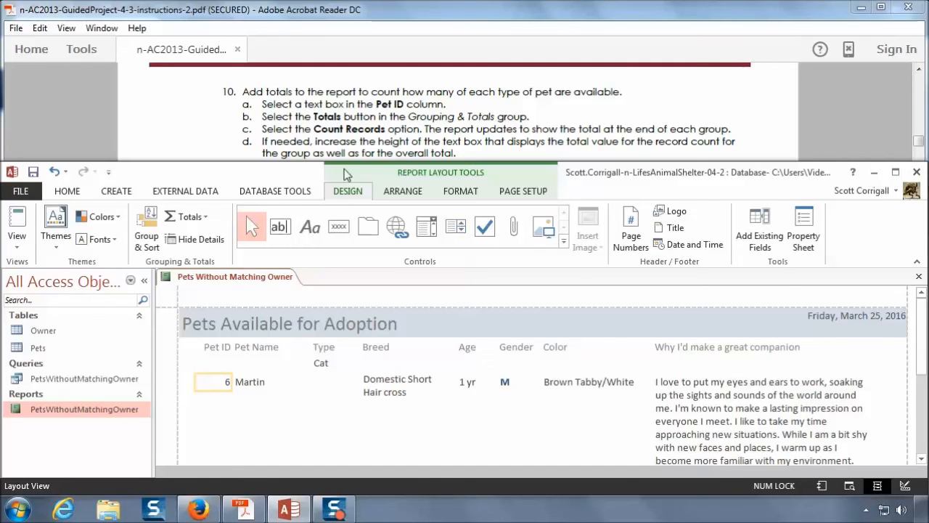
# Read sub-steps d and e in the PDF, check the record count at the end of the Cat group, and return to the report's beginning
pyautogui.click(369, 132)
pyautogui.scroll(-1, 369, 130)
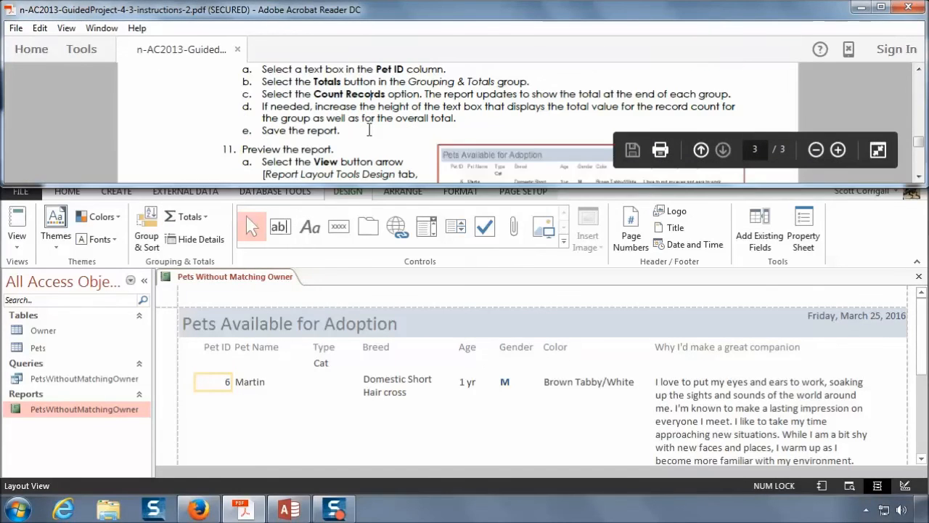
pyautogui.scroll(-1, 369, 130)
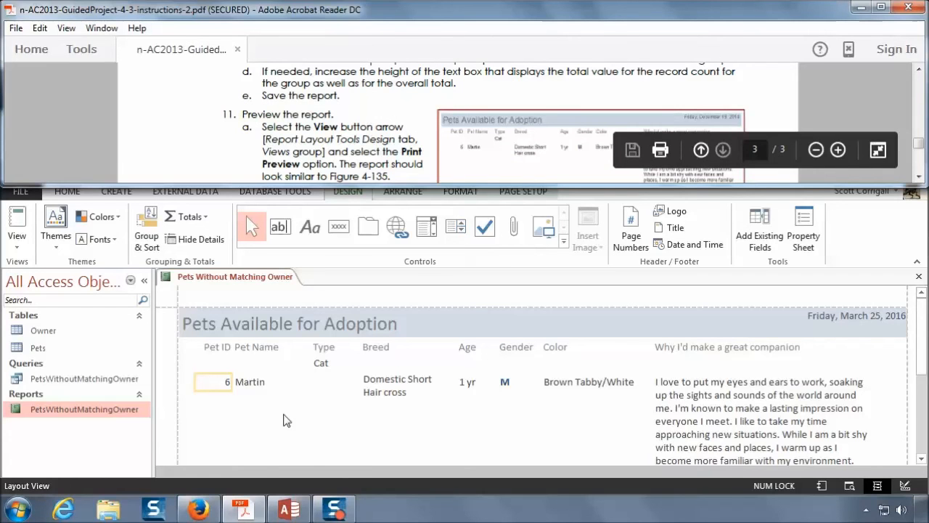
pyautogui.click(223, 379)
pyautogui.scroll(-2, 264, 392)
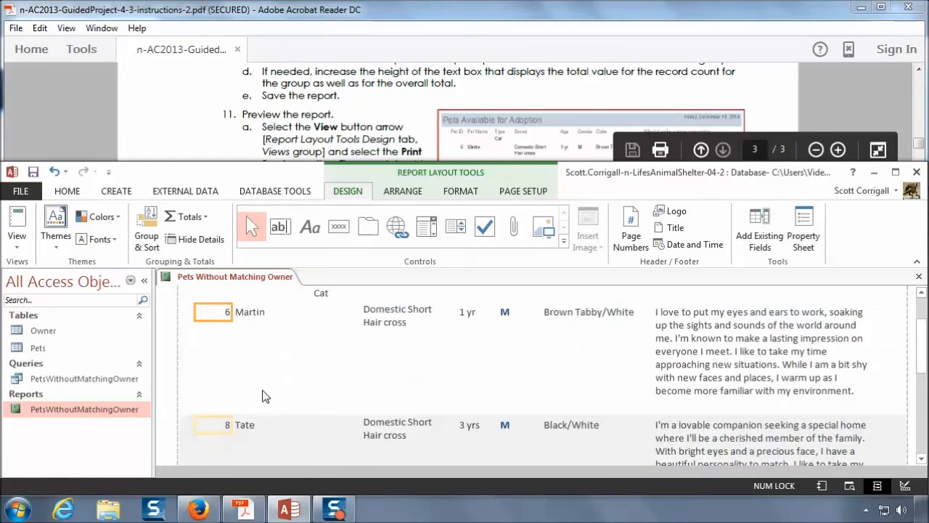
pyautogui.scroll(-4, 264, 396)
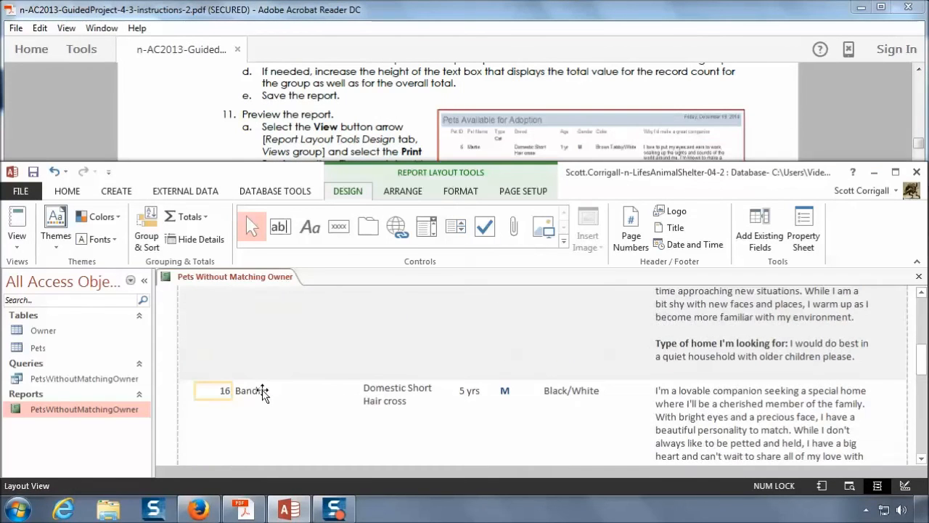
pyautogui.scroll(-2, 263, 396)
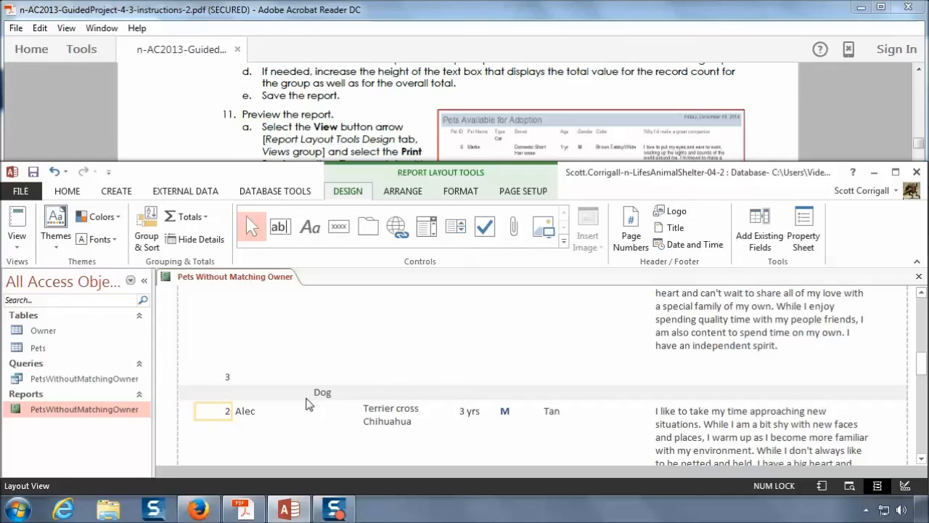
pyautogui.scroll(1, 234, 383)
pyautogui.scroll(10, 232, 379)
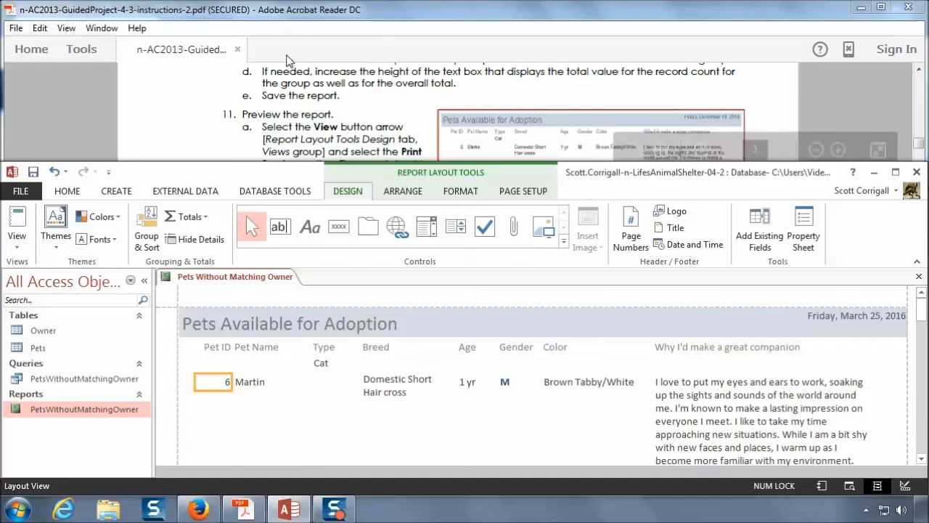
# Read the PDF's step 11 on previewing the report, look ahead to steps 12 and 13, and return to step 11
pyautogui.click(317, 114)
pyautogui.scroll(-3, 376, 150)
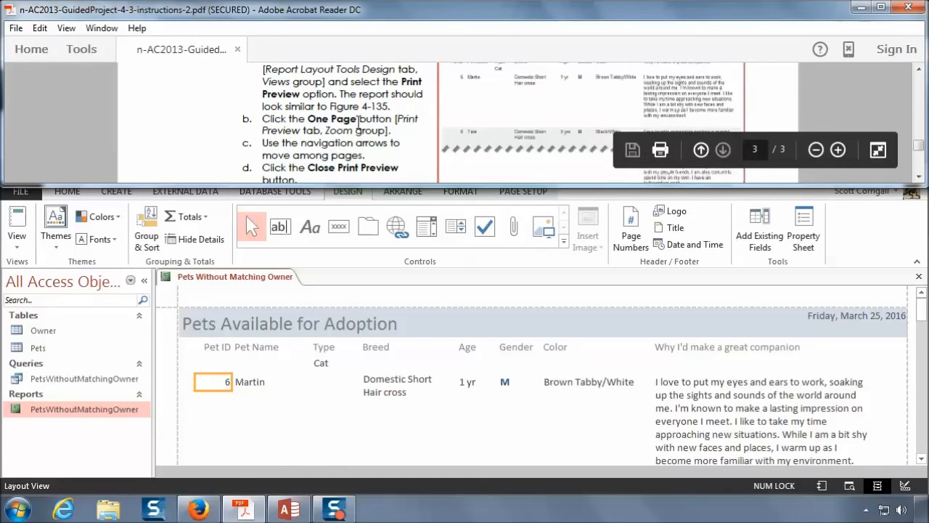
pyautogui.scroll(-1, 357, 120)
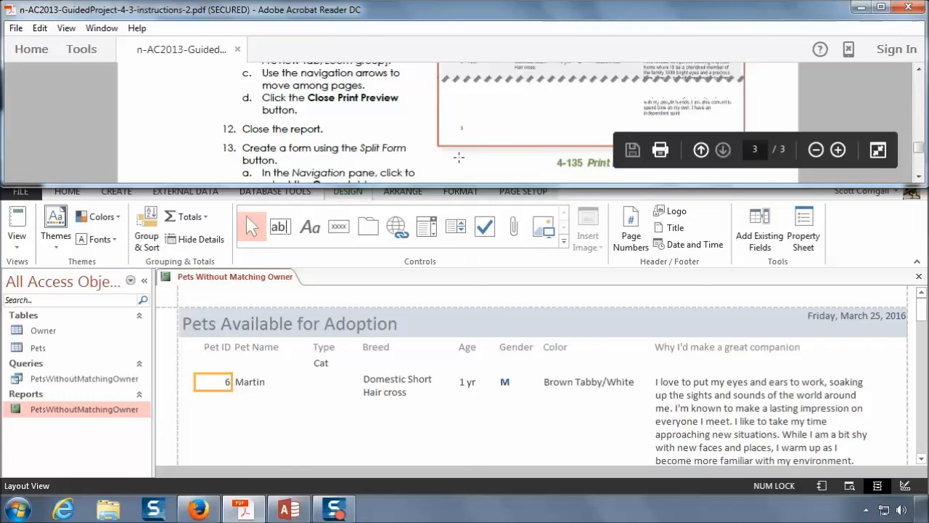
pyautogui.click(307, 108)
pyautogui.scroll(5, 307, 109)
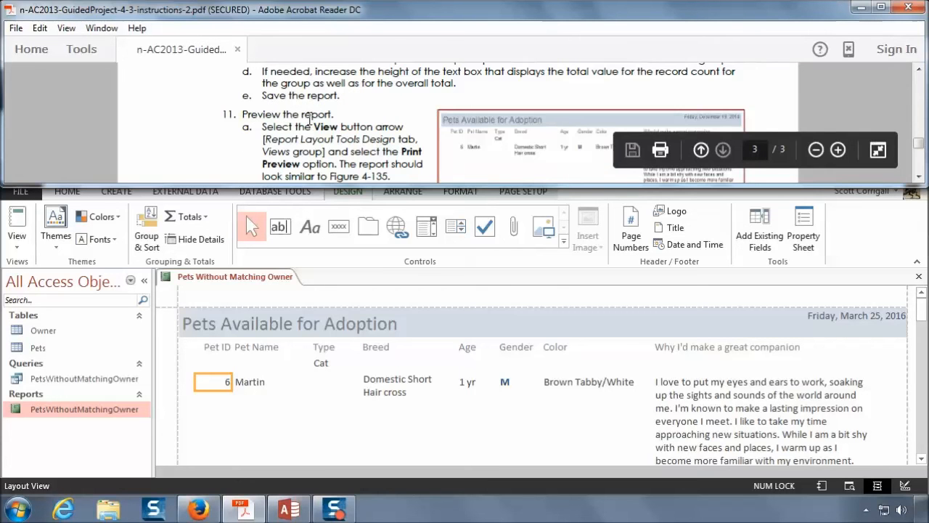
# Review step 10 in the PDF and check the record counts after each pet type and the overall total at the report's end
pyautogui.scroll(1, 310, 118)
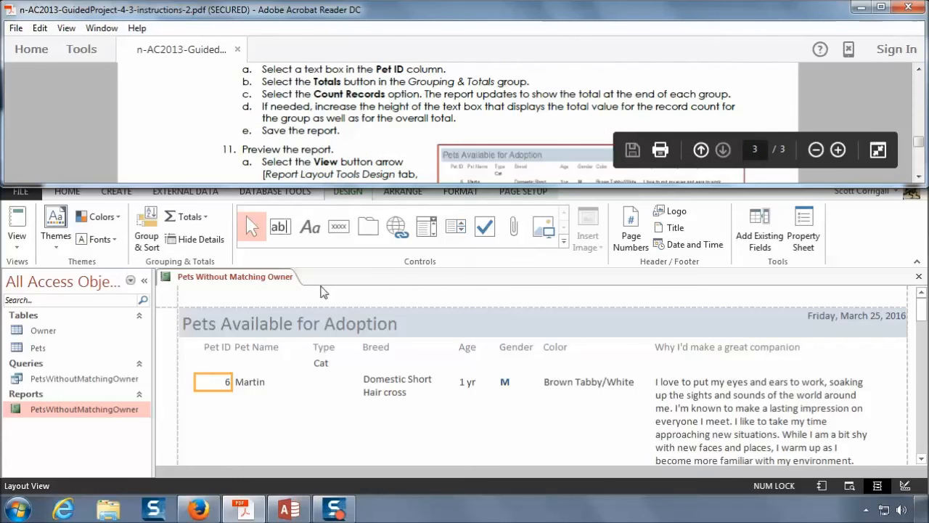
pyautogui.click(263, 414)
pyautogui.scroll(-2, 265, 419)
pyautogui.scroll(-6, 265, 420)
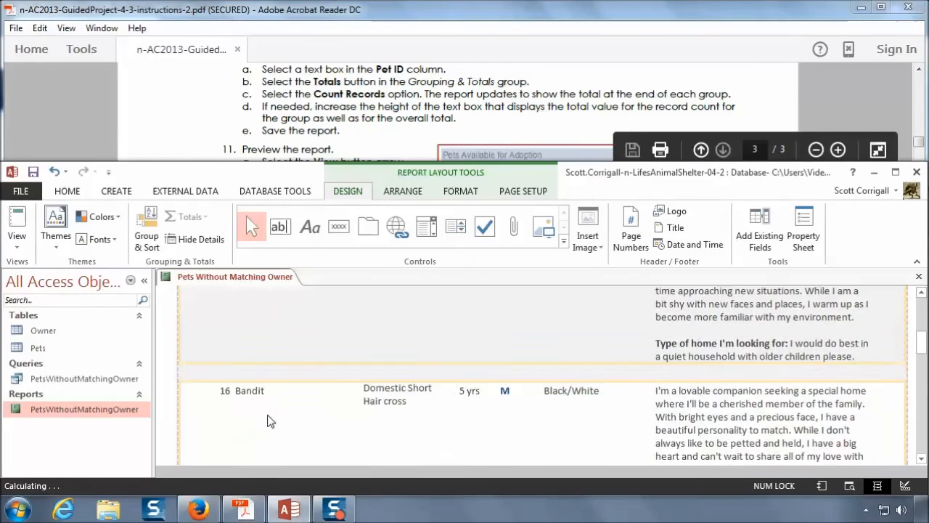
pyautogui.scroll(3, 266, 421)
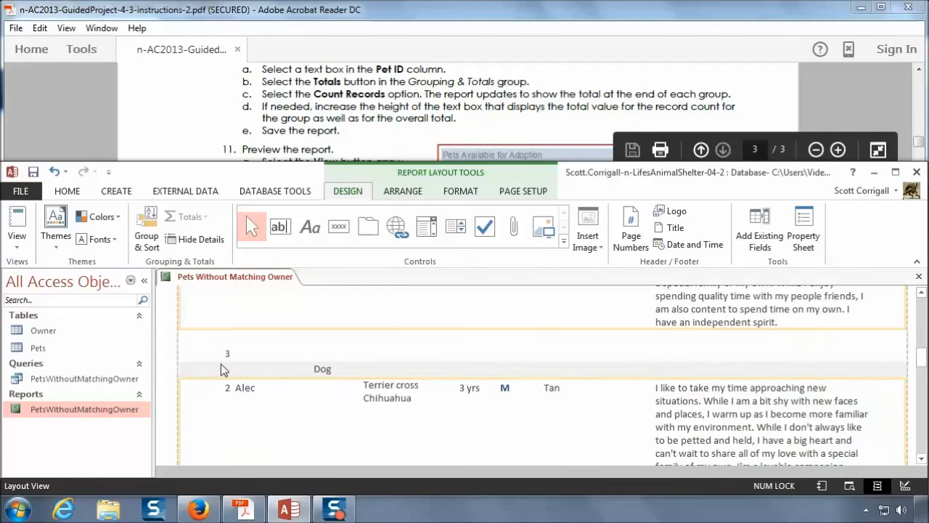
pyautogui.scroll(-6, 243, 370)
pyautogui.scroll(-8, 241, 378)
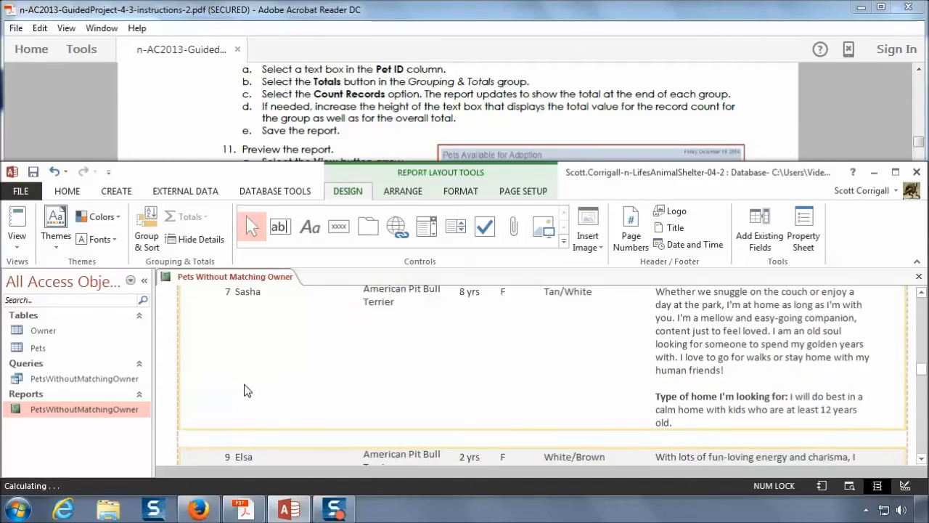
pyautogui.scroll(-12, 245, 393)
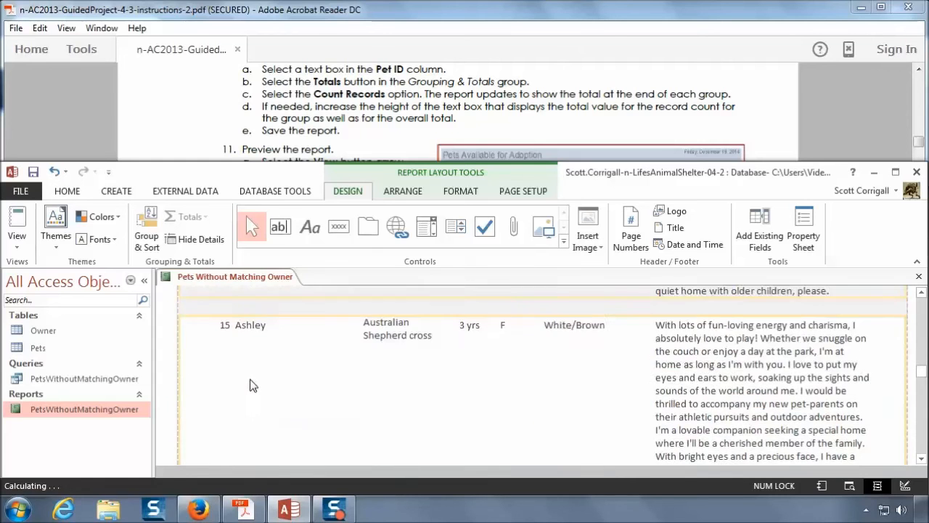
pyautogui.scroll(-5, 250, 388)
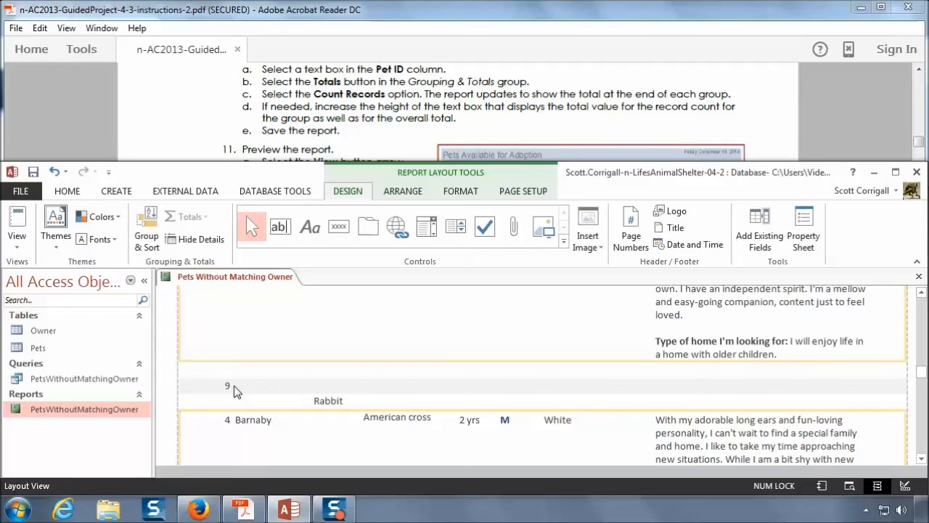
pyautogui.scroll(-6, 233, 385)
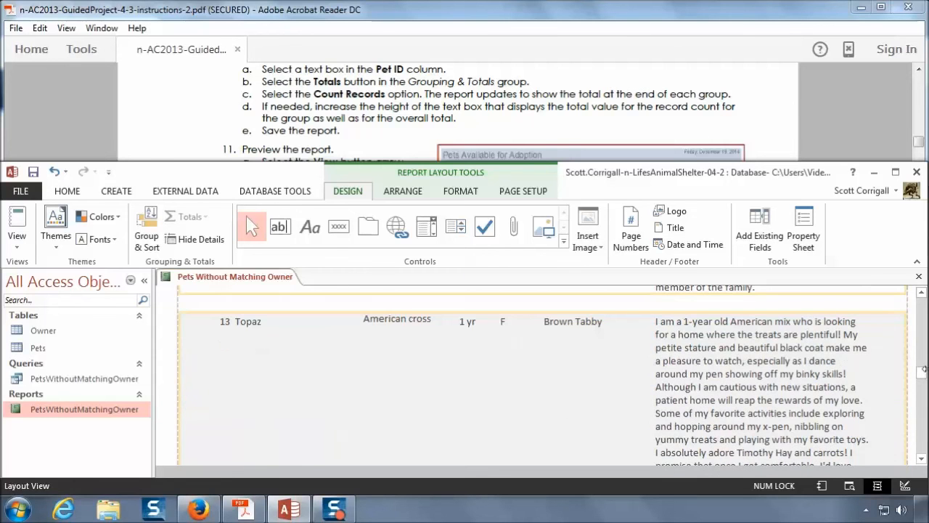
pyautogui.scroll(-5, 480, 408)
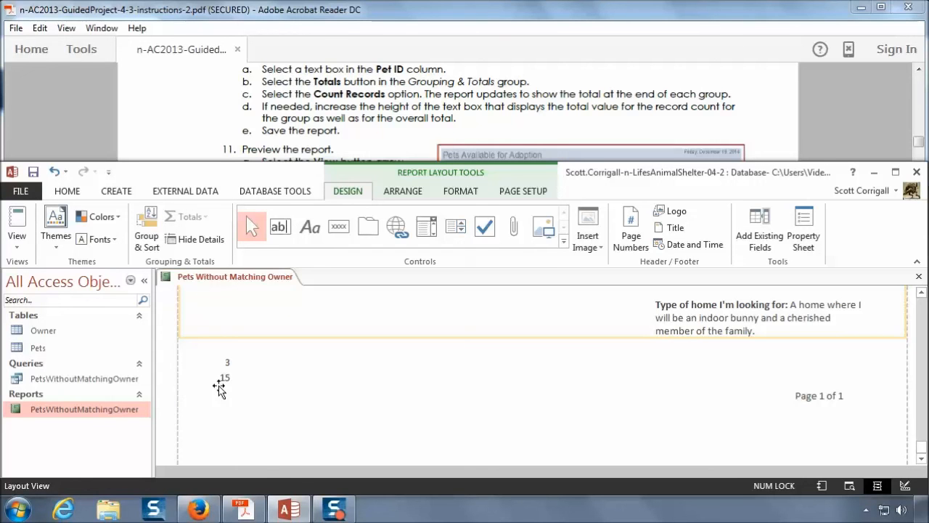
# Read sub-steps d and e of step 10 in the PDF and save the report in Access
pyautogui.click(384, 129)
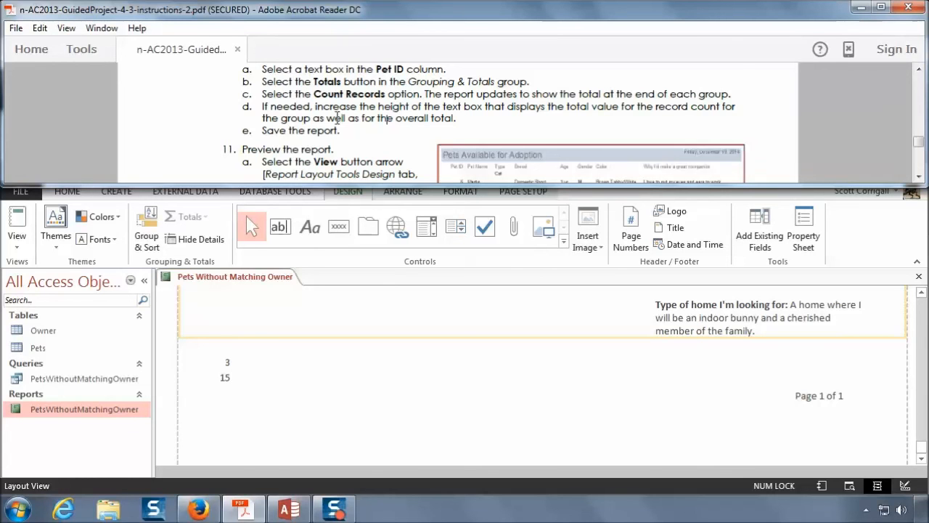
pyautogui.click(350, 363)
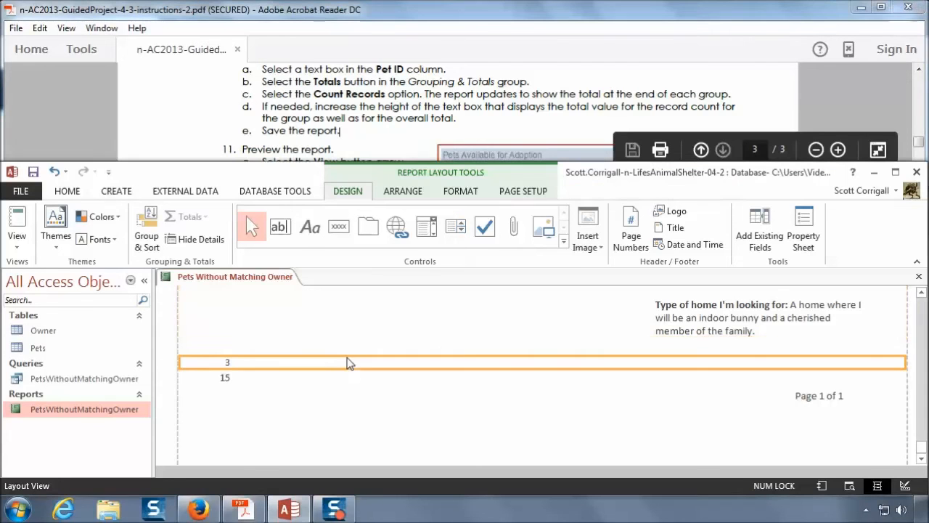
pyautogui.click(34, 171)
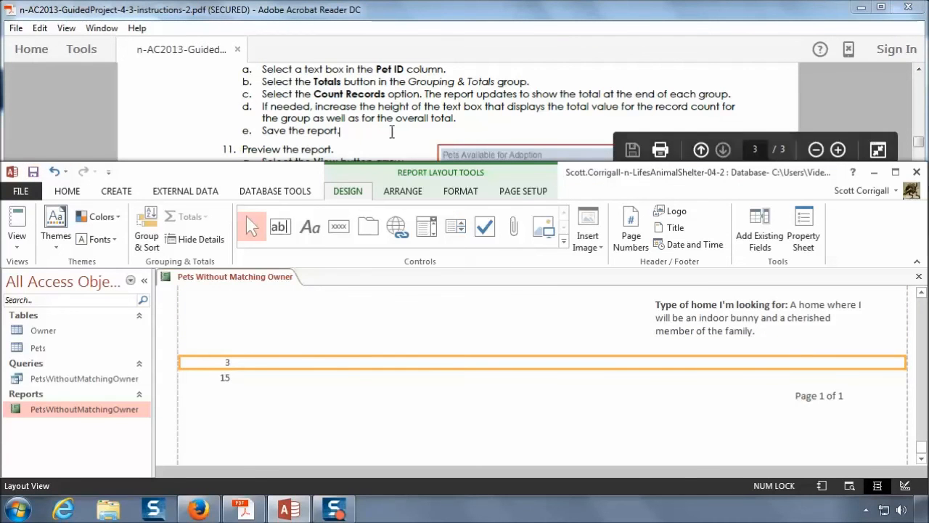
# Read step 11 in the PDF and switch the PetsWithoutMatchingOwner report to Print Preview in Access
pyautogui.click(392, 131)
pyautogui.scroll(-2, 390, 130)
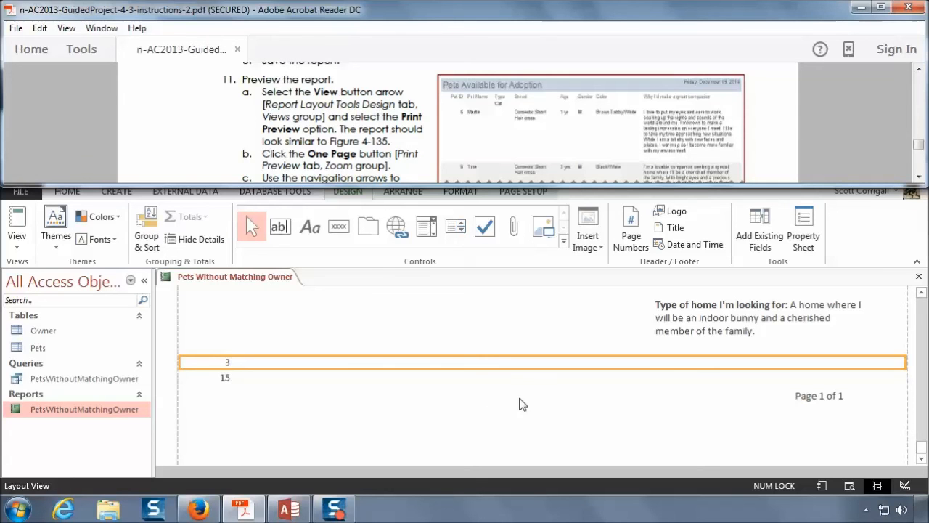
pyautogui.click(473, 399)
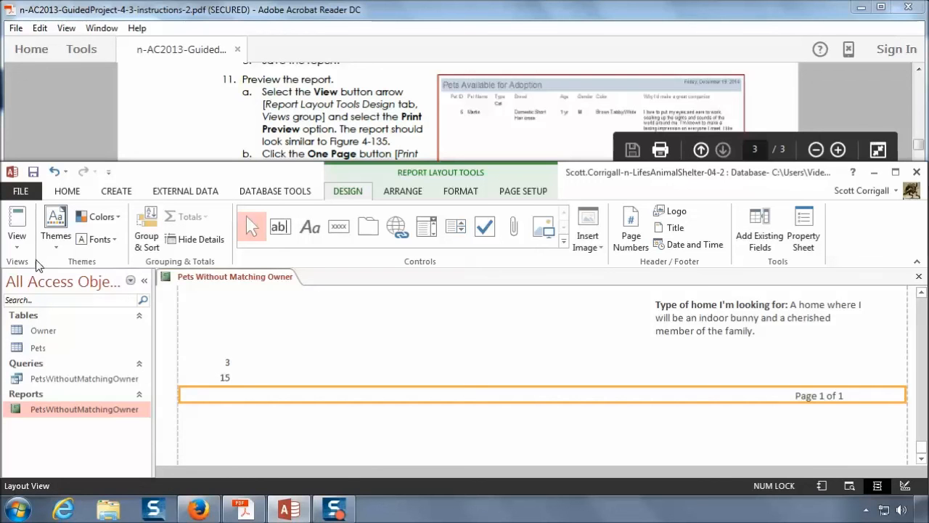
pyautogui.click(16, 247)
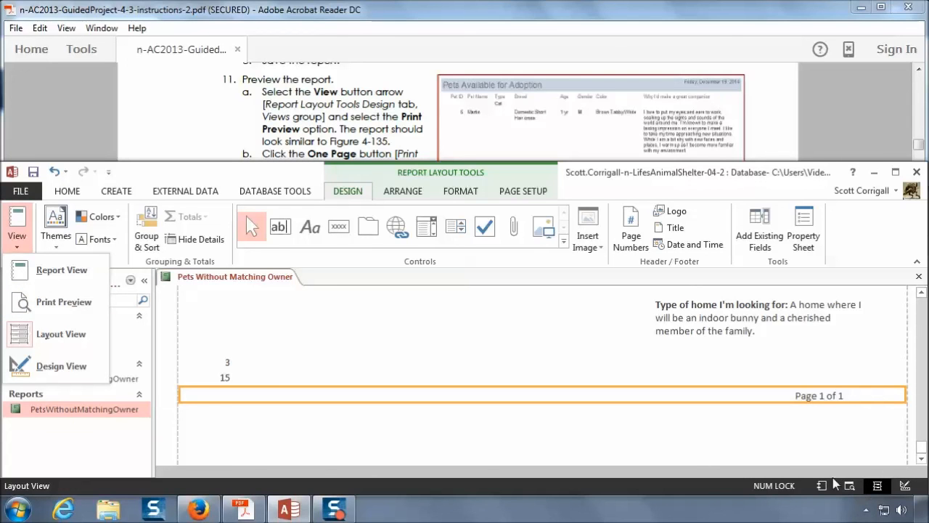
pyautogui.click(48, 302)
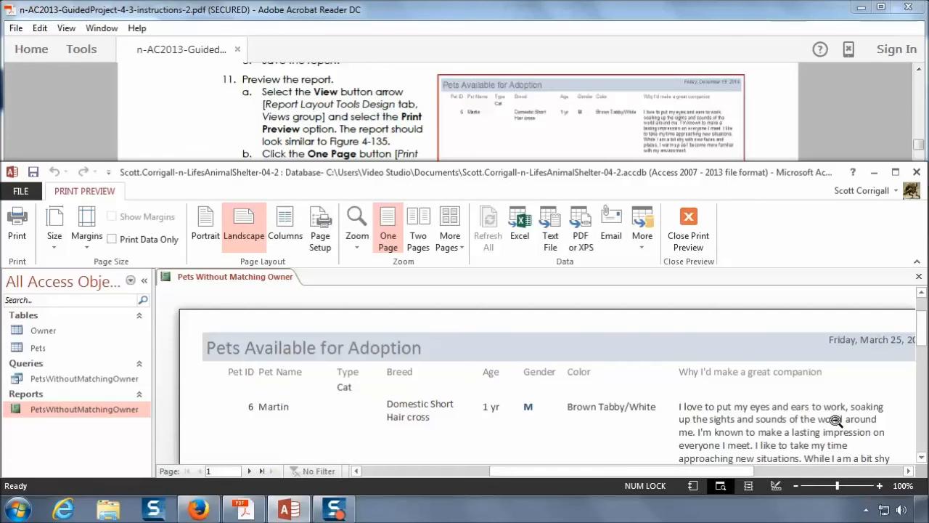
# Examine the layout of pages 1 and 2 in the report preview, including where the Cat group ends and the Dog group starts
pyautogui.scroll(-5, 836, 421)
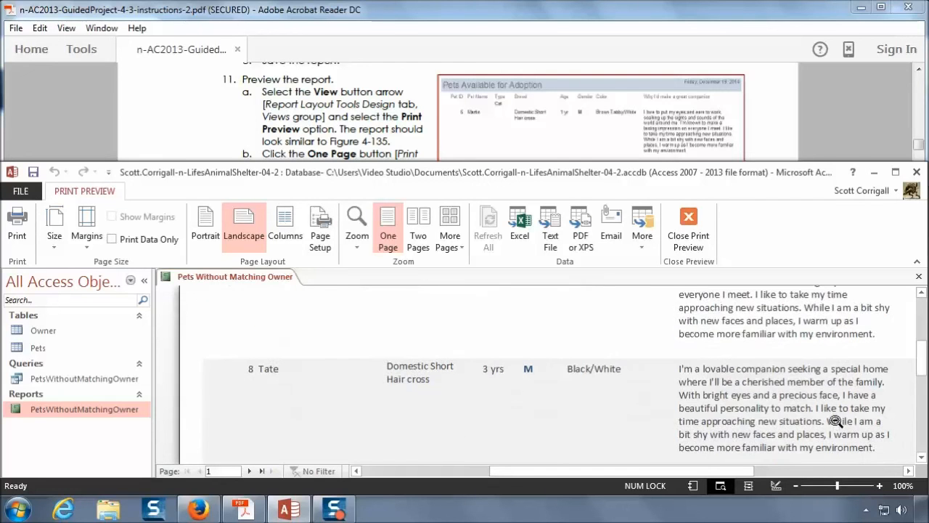
pyautogui.scroll(-6, 836, 421)
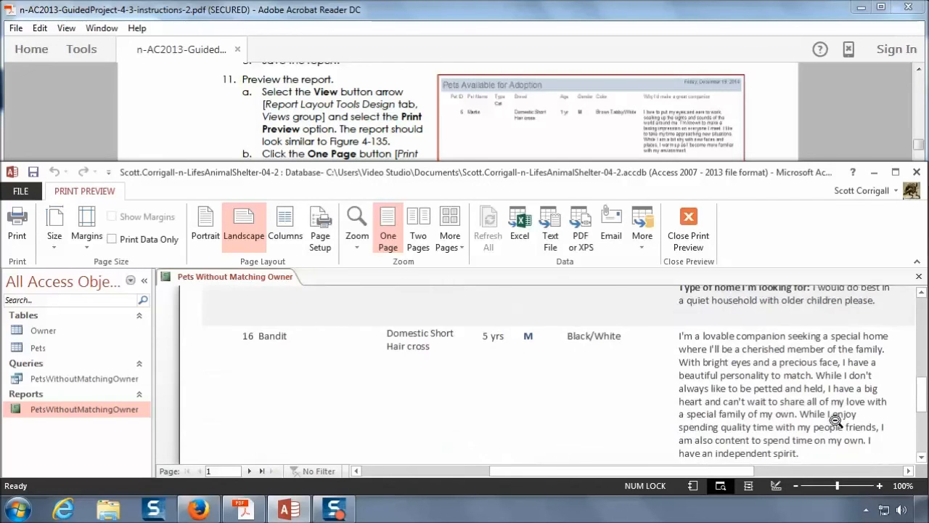
pyautogui.scroll(-5, 836, 421)
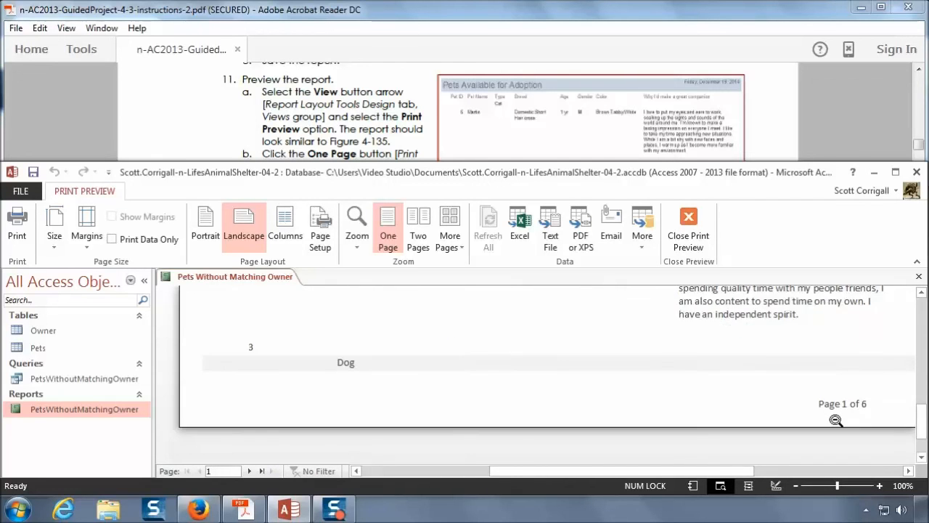
pyautogui.scroll(-2, 836, 421)
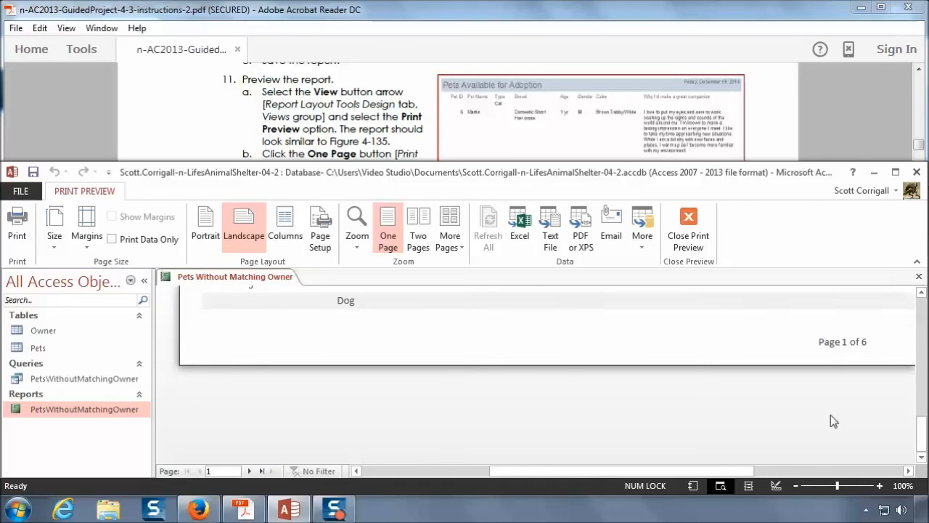
pyautogui.click(251, 472)
pyautogui.scroll(3, 445, 375)
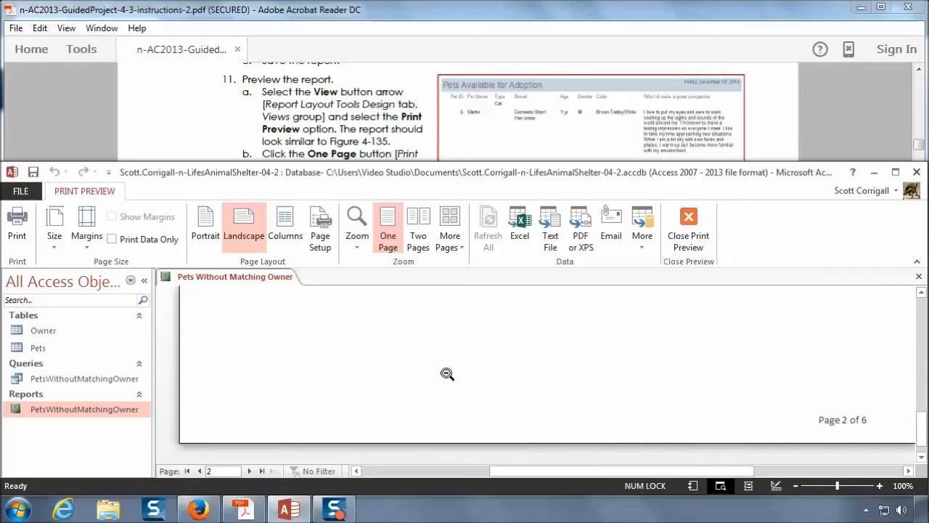
pyautogui.scroll(5, 446, 374)
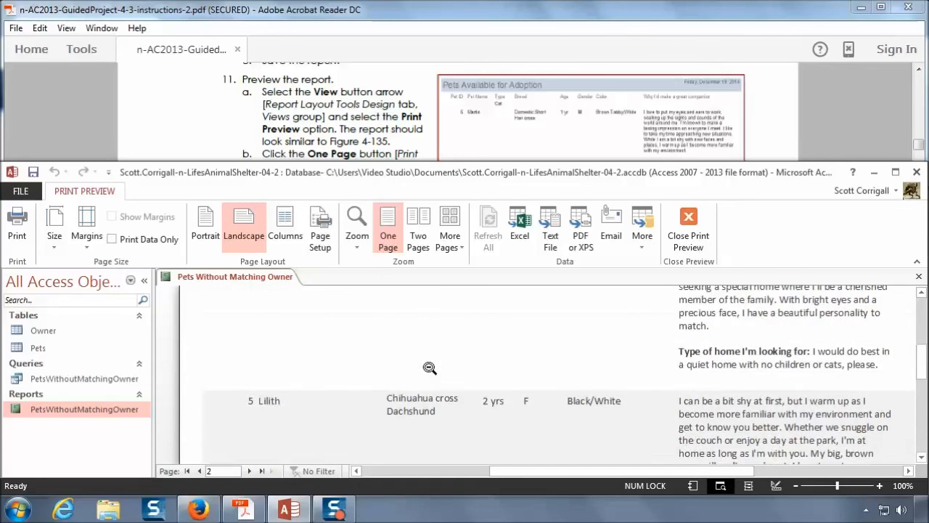
pyautogui.scroll(3, 429, 368)
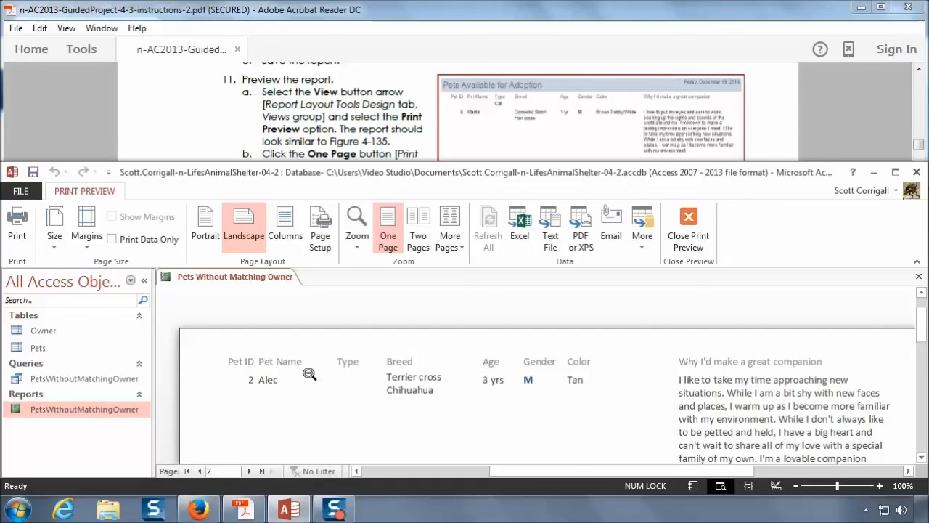
pyautogui.scroll(-8, 327, 407)
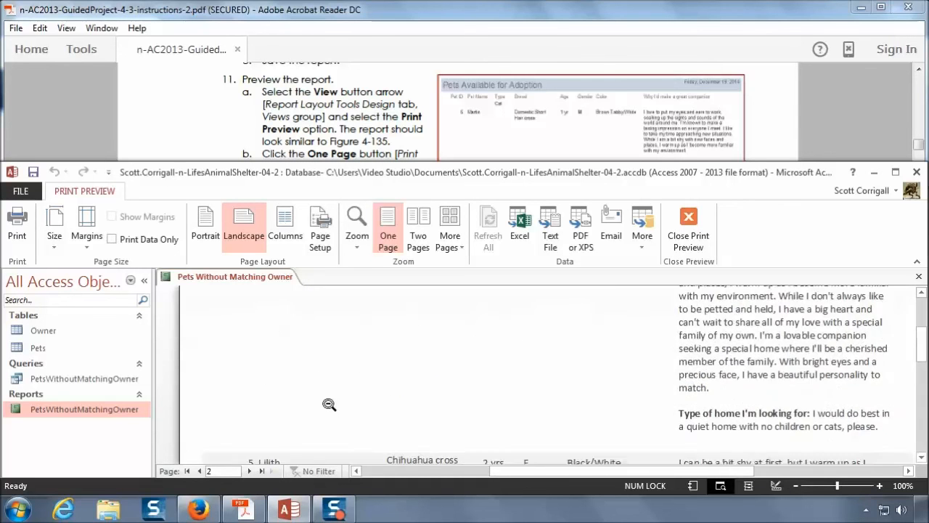
pyautogui.scroll(-5, 330, 405)
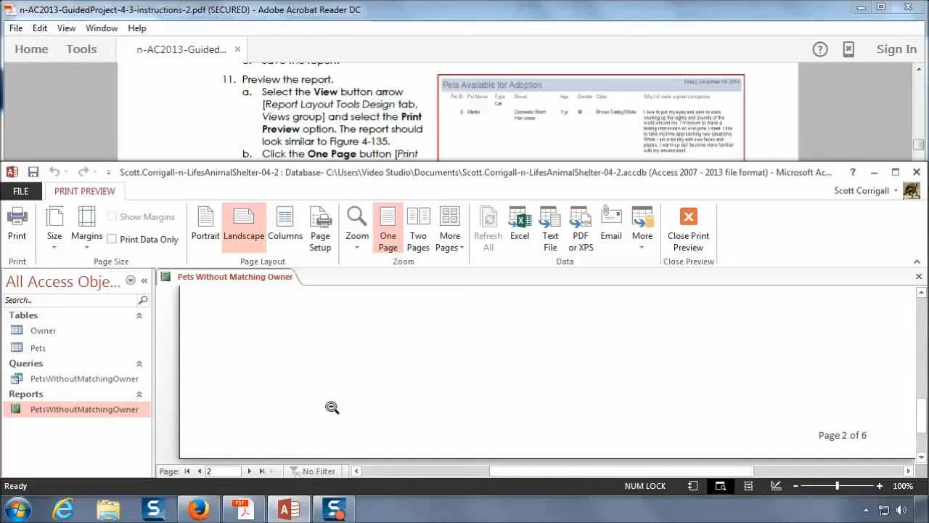
pyautogui.scroll(6, 332, 407)
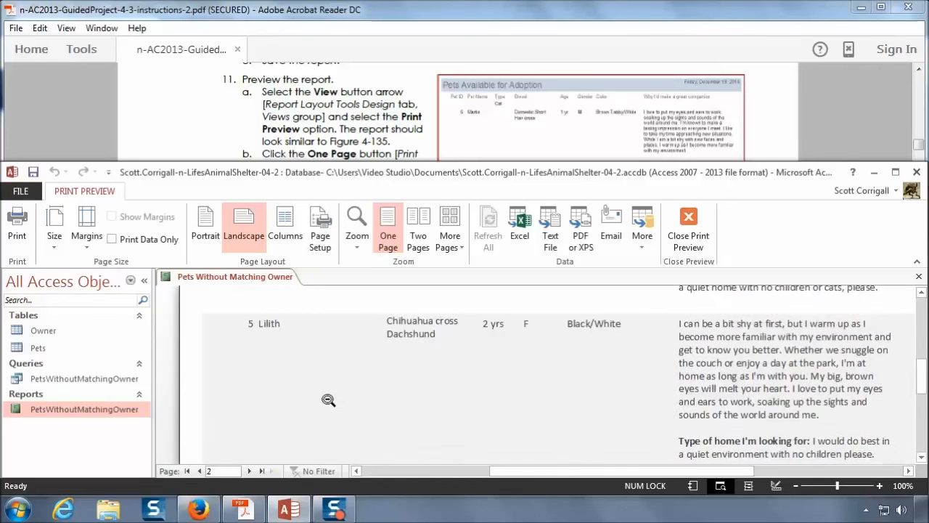
pyautogui.scroll(6, 321, 393)
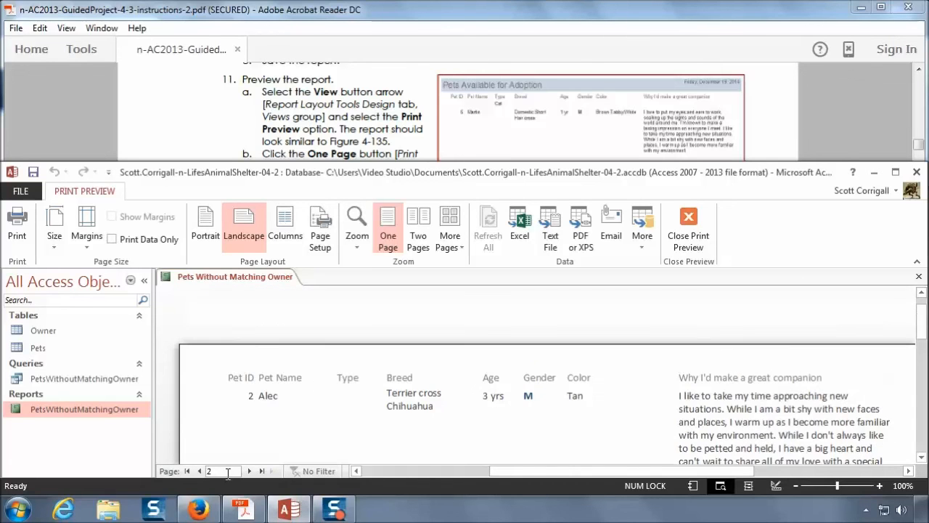
# Page through the report preview to the last page and back to page 1, checking how each page begins
pyautogui.click(249, 470)
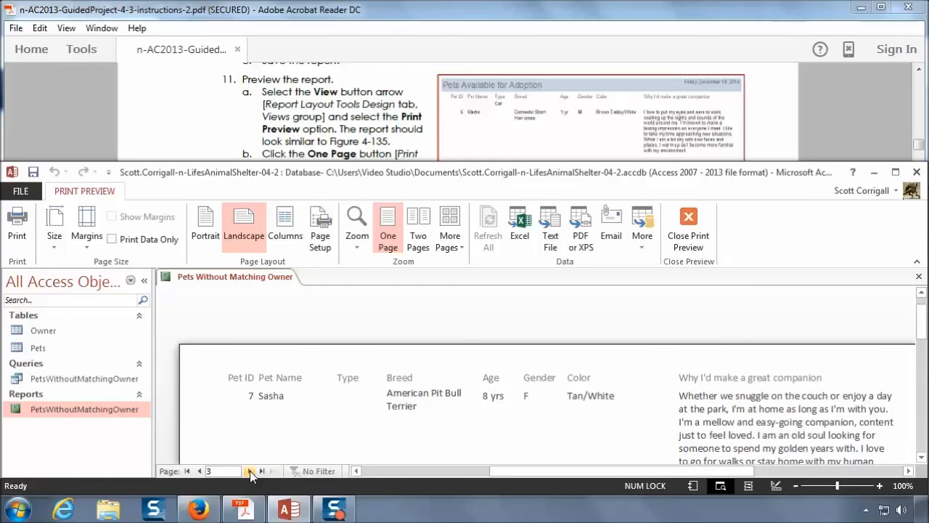
pyautogui.click(250, 470)
pyautogui.click(250, 470)
pyautogui.click(250, 470)
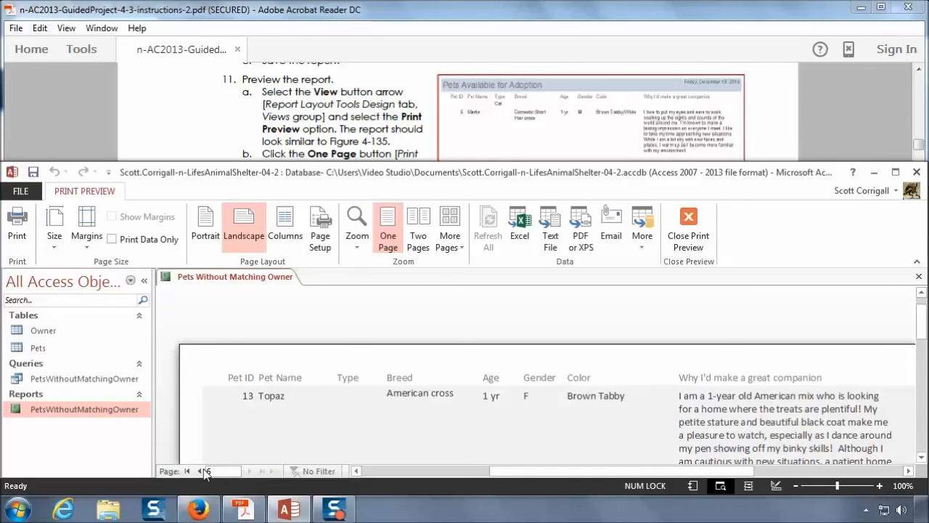
pyautogui.click(201, 471)
pyautogui.click(201, 471)
pyautogui.click(200, 471)
pyautogui.click(200, 471)
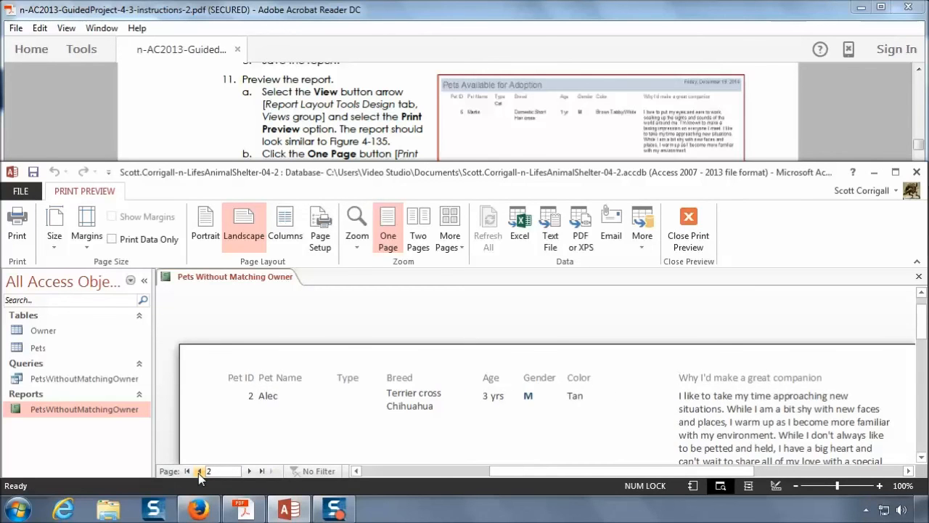
pyautogui.click(201, 471)
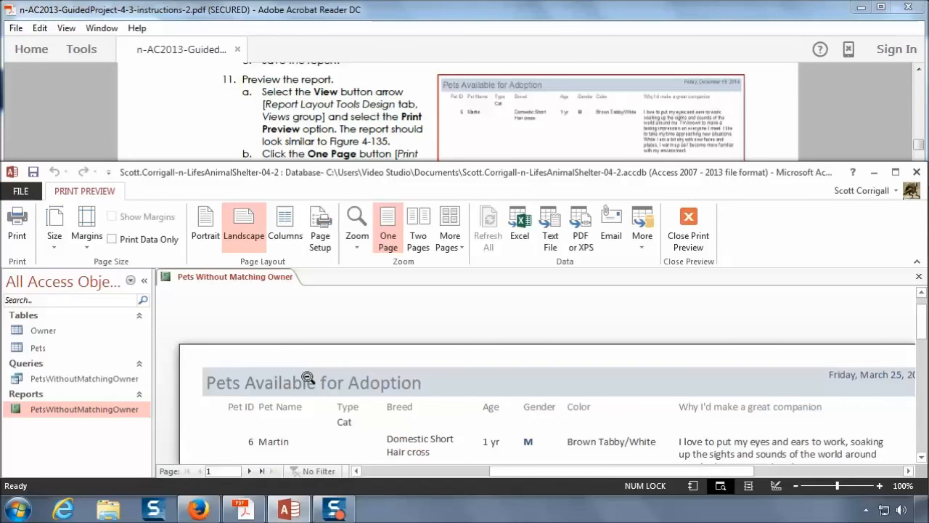
# Check the group and overall record counts at the end of the preview's last page, and return to page 1
pyautogui.click(249, 471)
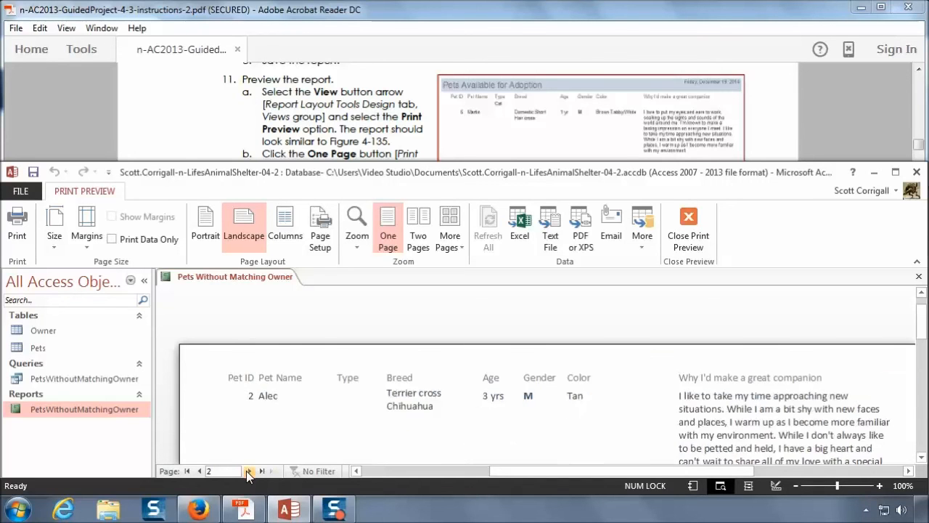
pyautogui.click(249, 471)
pyautogui.click(249, 471)
pyautogui.click(249, 471)
pyautogui.scroll(-5, 421, 384)
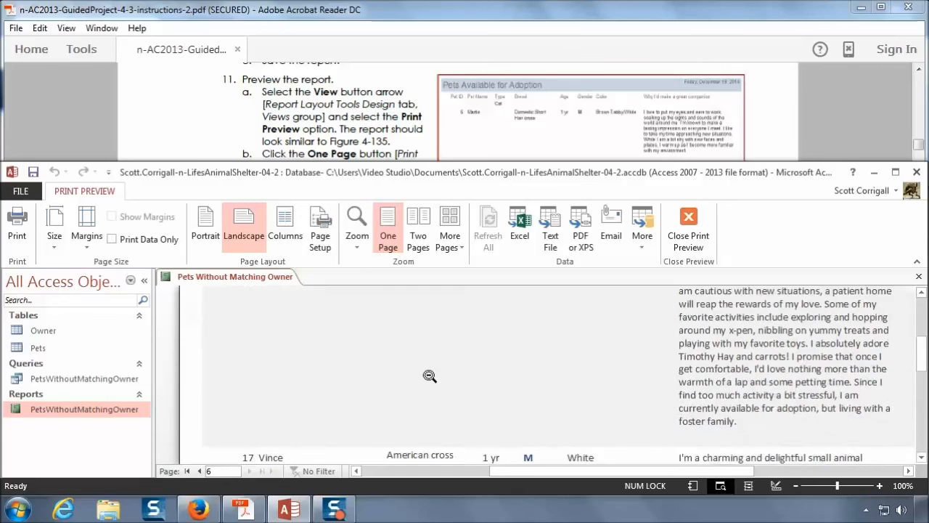
pyautogui.scroll(-8, 436, 391)
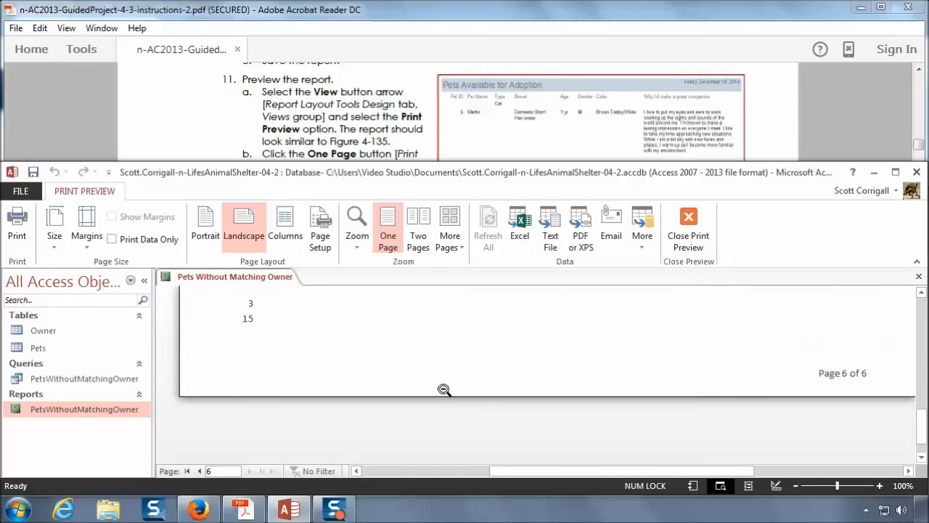
pyautogui.click(199, 471)
pyautogui.click(199, 471)
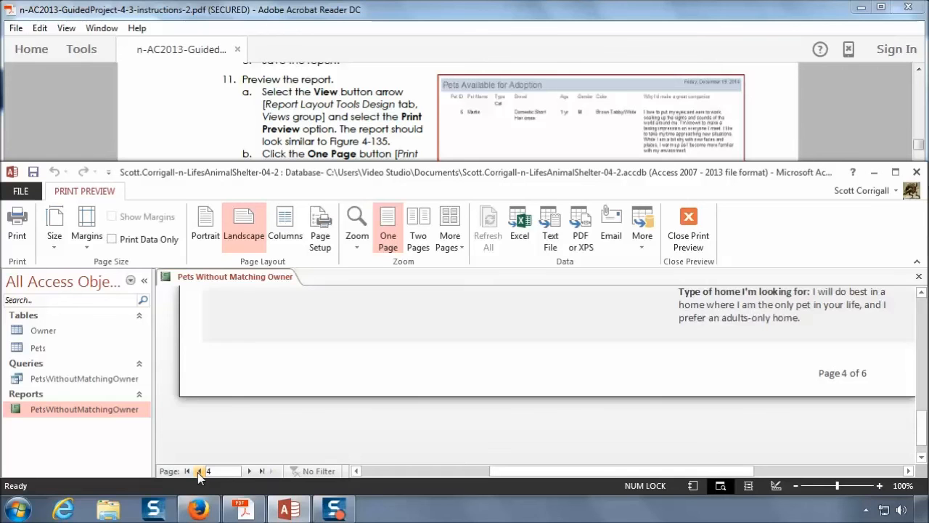
pyautogui.click(199, 472)
pyautogui.click(199, 471)
pyautogui.click(199, 471)
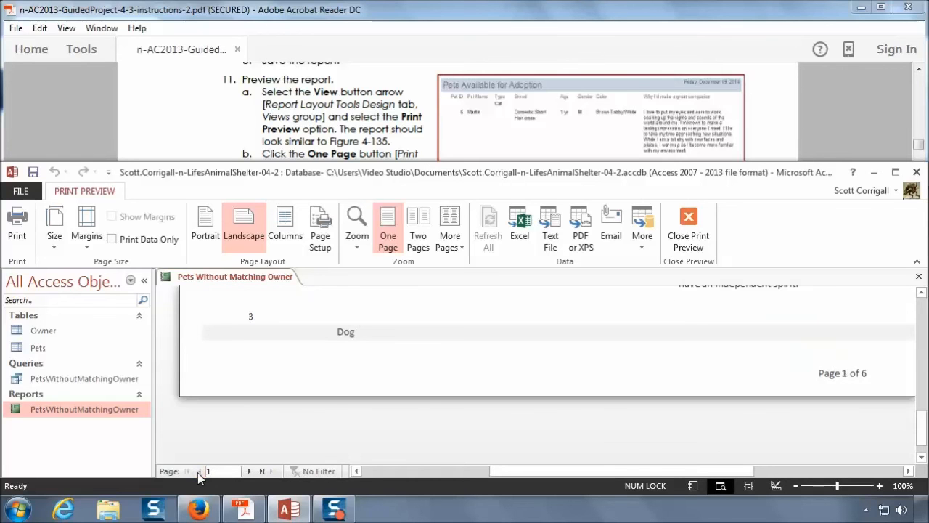
# Review page 1 of the report preview against step 11 in the PDF, and compare the two-page and one-page layouts
pyautogui.scroll(8, 355, 366)
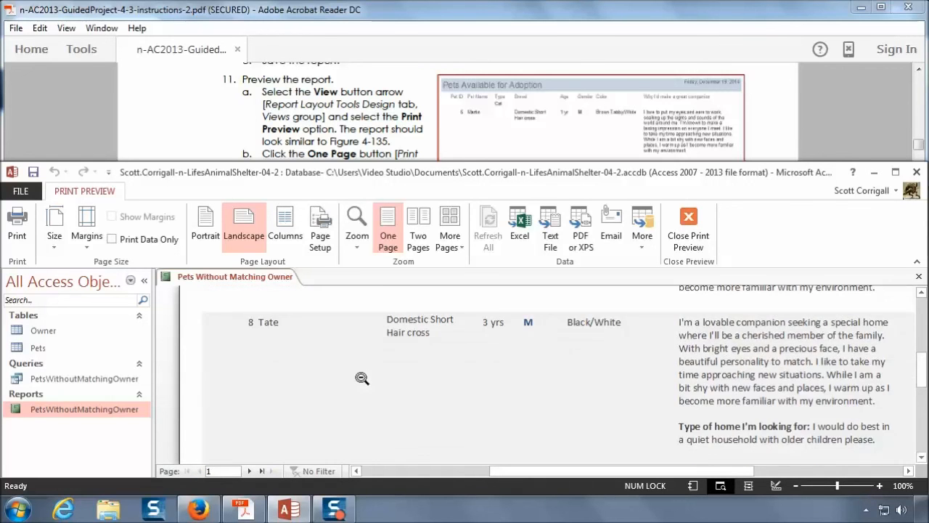
pyautogui.scroll(5, 361, 377)
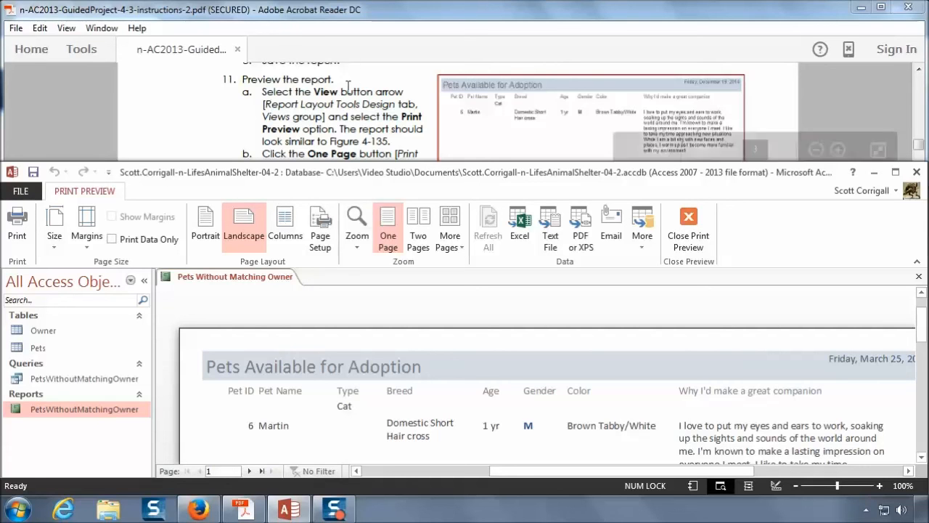
pyautogui.click(348, 136)
pyautogui.scroll(-1, 348, 136)
pyautogui.scroll(-1, 347, 136)
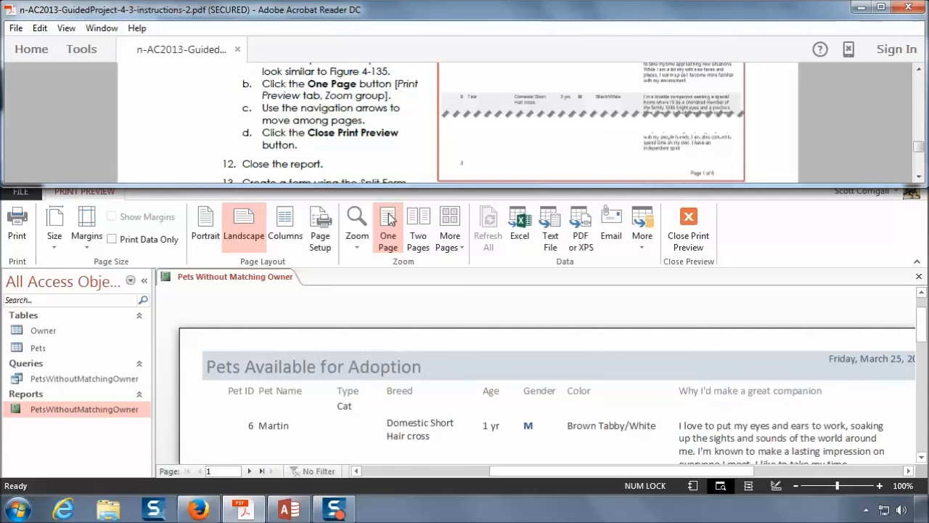
pyautogui.click(425, 221)
pyautogui.click(424, 221)
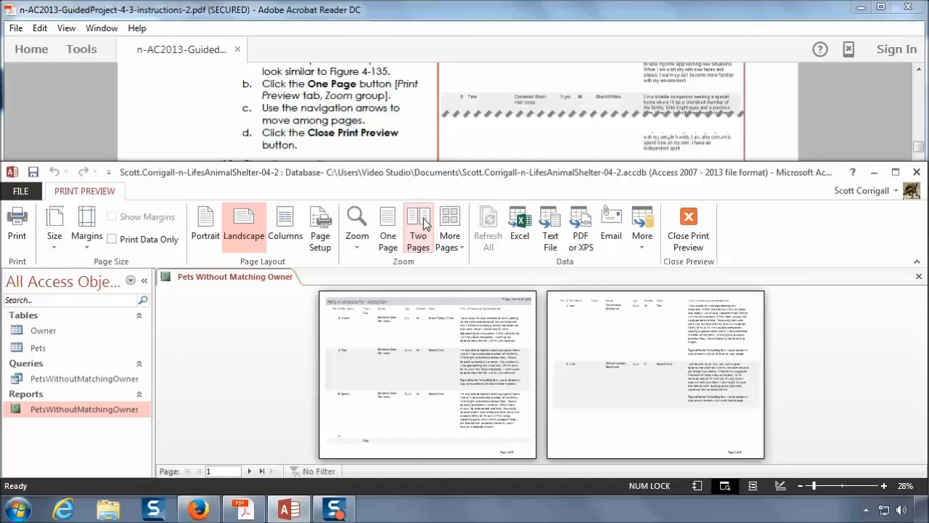
pyautogui.click(388, 228)
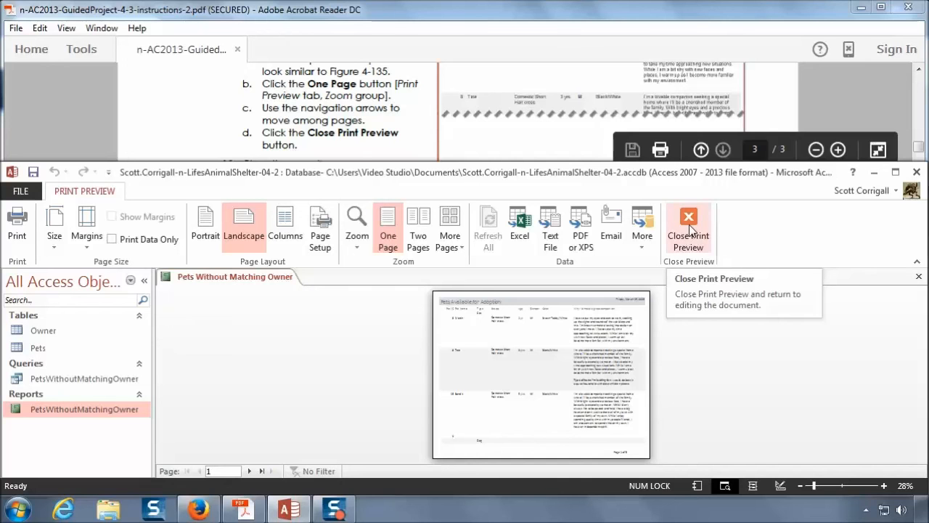
# Leave Print Preview and close the PetsWithoutMatchingOwner report, following step 12 in the PDF
pyautogui.click(689, 231)
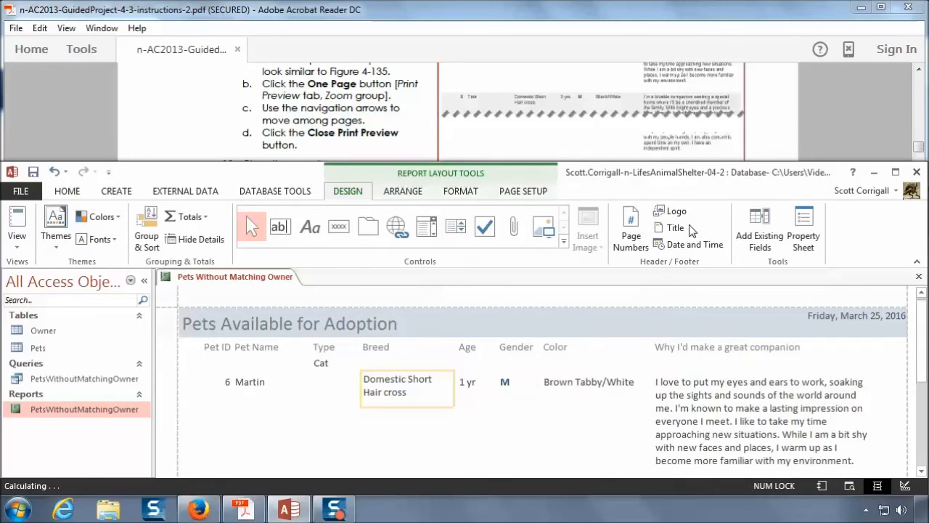
pyautogui.click(387, 140)
pyautogui.scroll(-3, 317, 115)
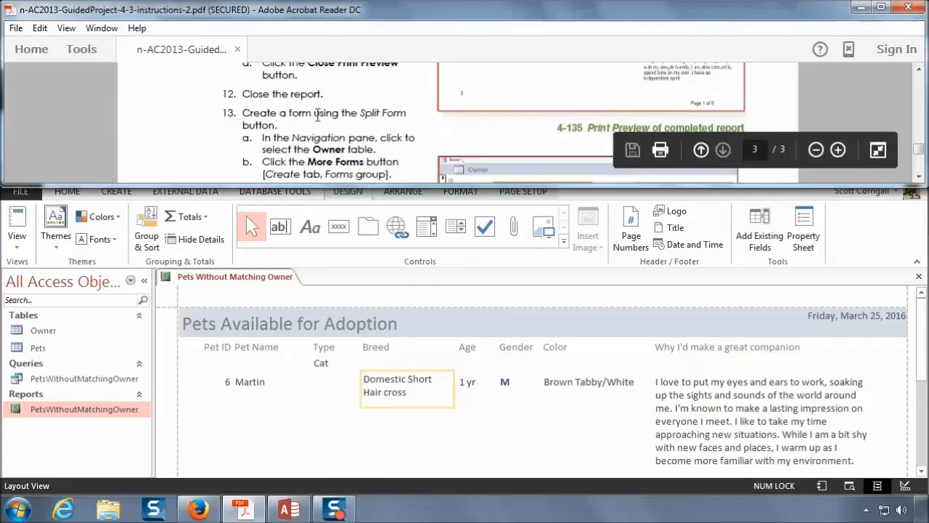
pyautogui.click(919, 279)
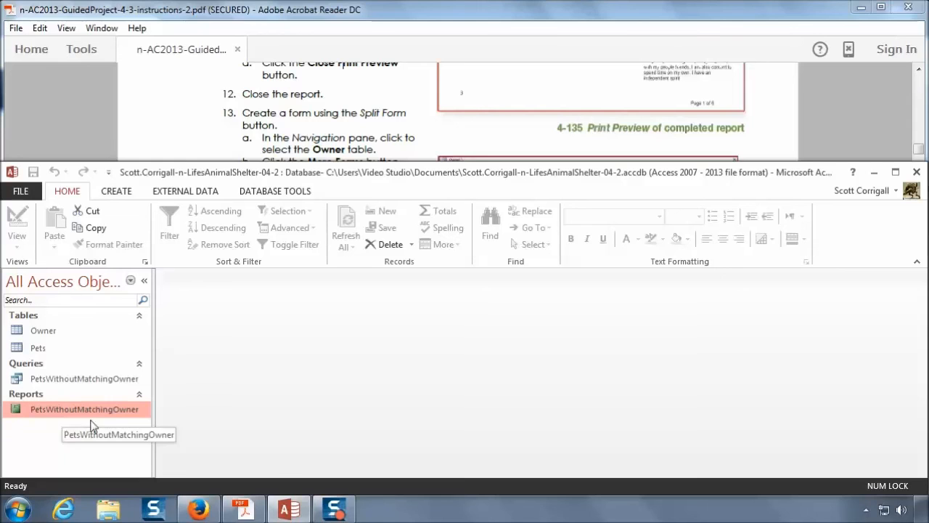
# Read step 13 in the PDF and create a split form in Access based on the Owner table
pyautogui.click(291, 138)
pyautogui.scroll(-1, 291, 137)
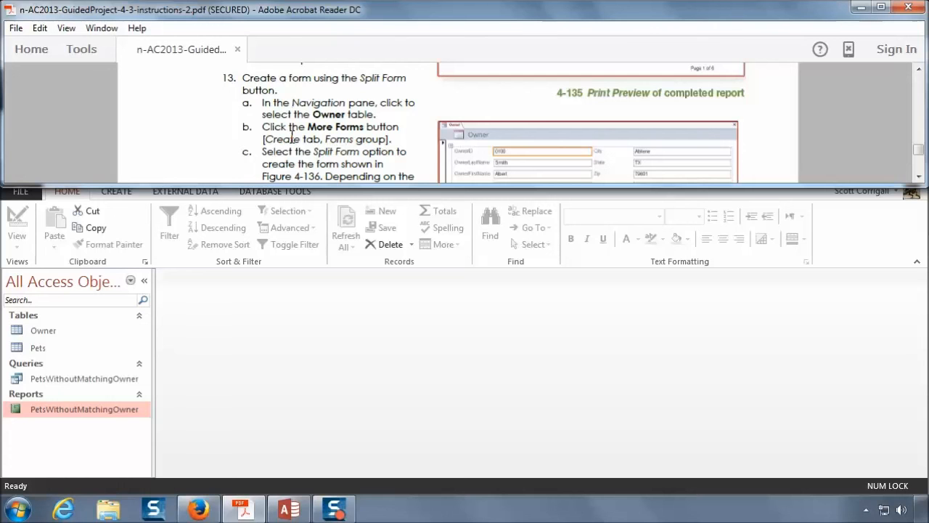
pyautogui.click(321, 315)
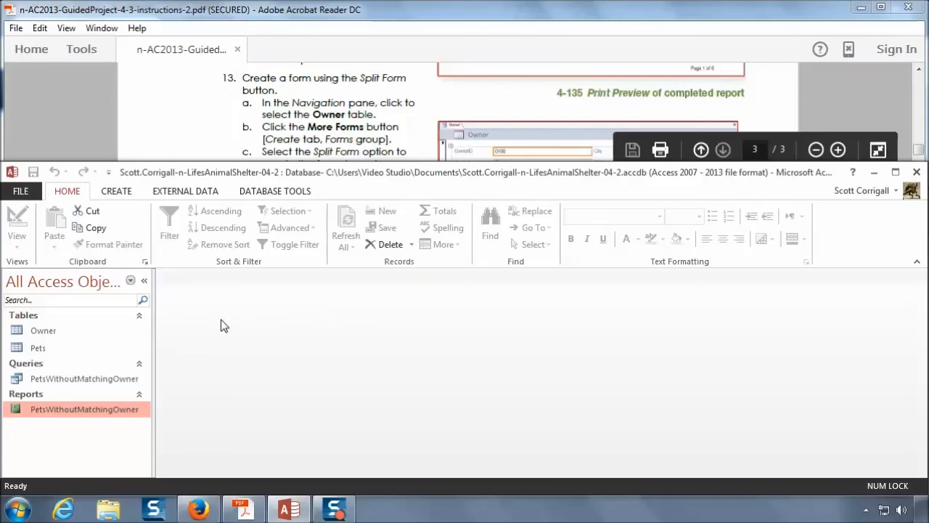
pyautogui.click(41, 330)
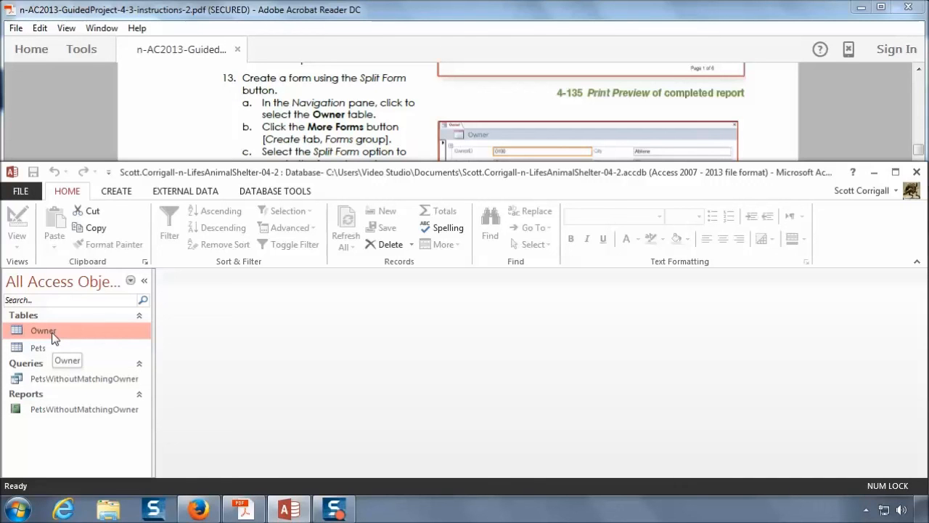
pyautogui.click(116, 191)
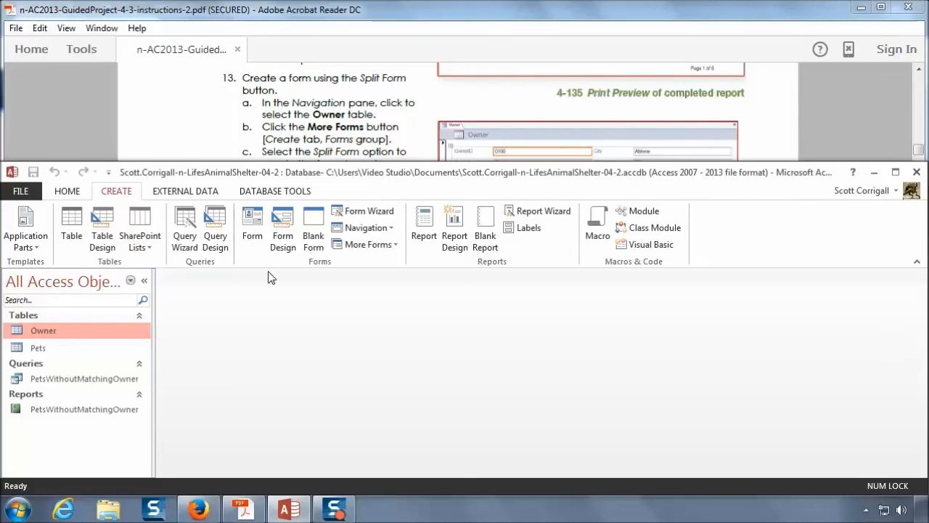
pyautogui.click(397, 246)
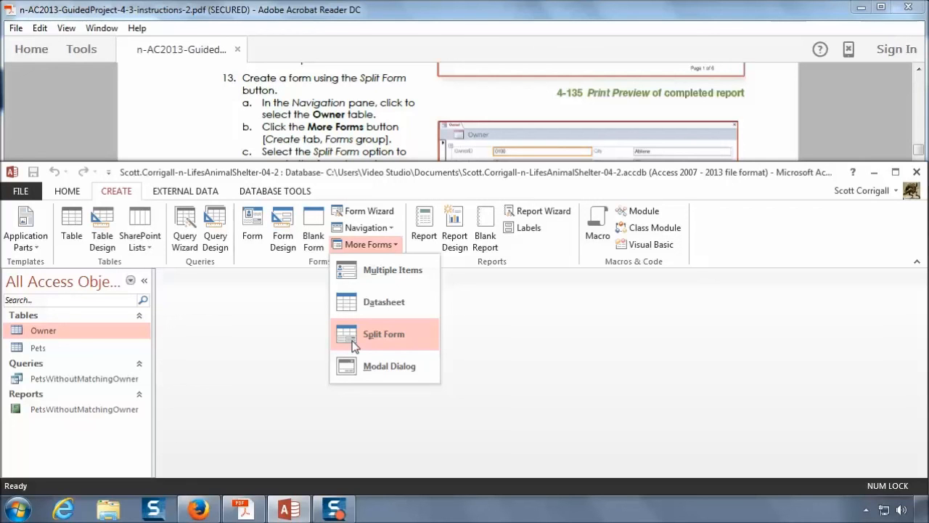
pyautogui.click(386, 335)
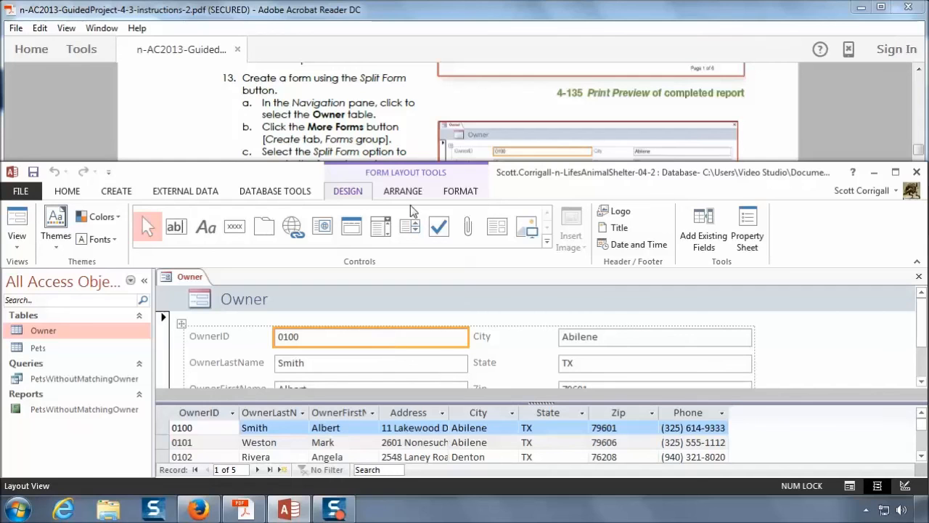
# Compare the new split form with Figure 4-136 in the PDF and save it under the suggested name Owner
pyautogui.click(351, 114)
pyautogui.scroll(-2, 349, 118)
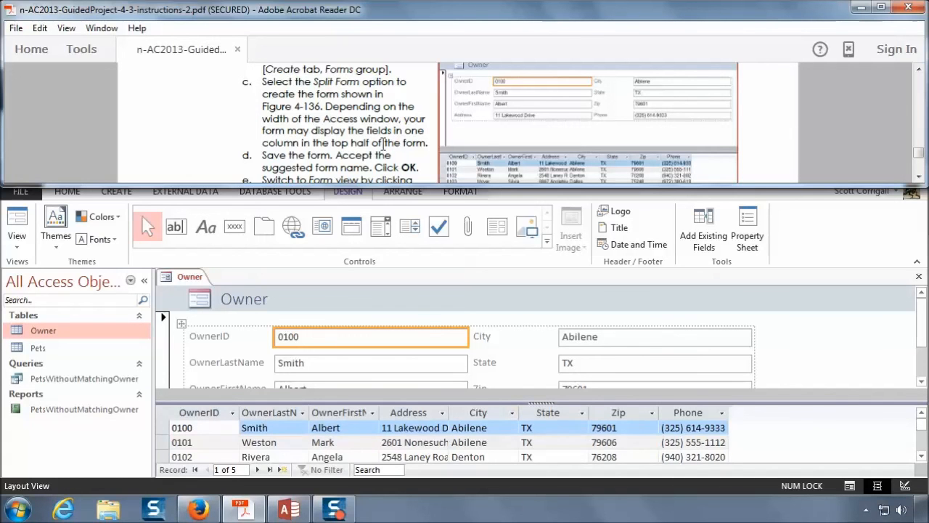
pyautogui.click(797, 351)
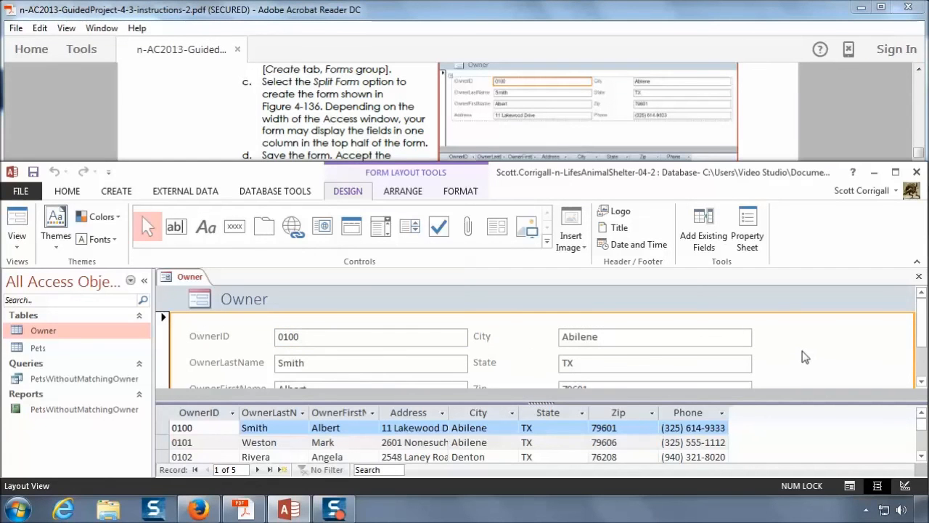
pyautogui.scroll(-1, 804, 355)
pyautogui.scroll(1, 804, 355)
pyautogui.click(366, 106)
pyautogui.scroll(-1, 365, 109)
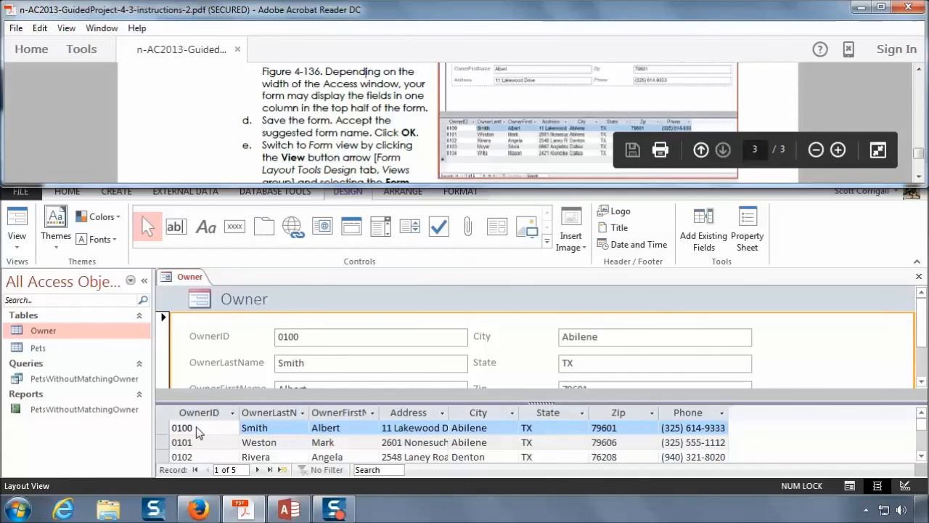
pyautogui.click(898, 353)
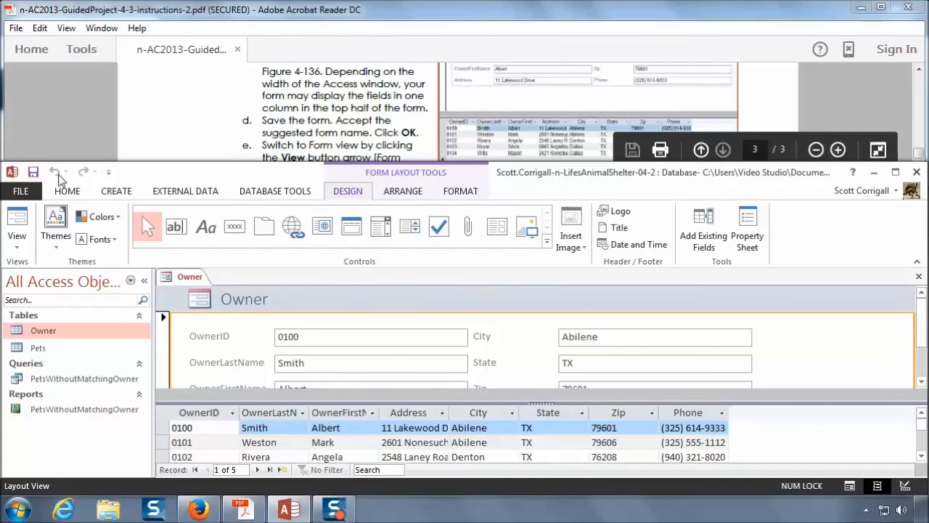
pyautogui.click(33, 171)
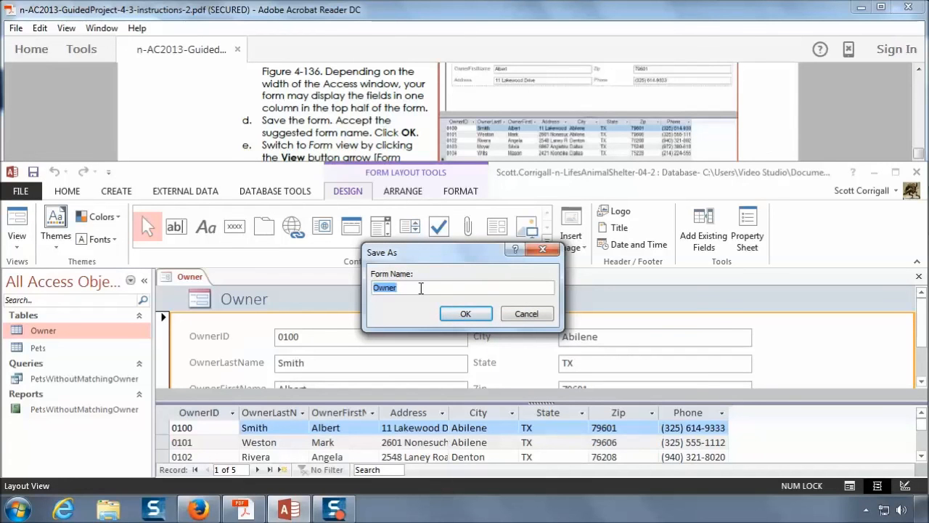
pyautogui.click(455, 316)
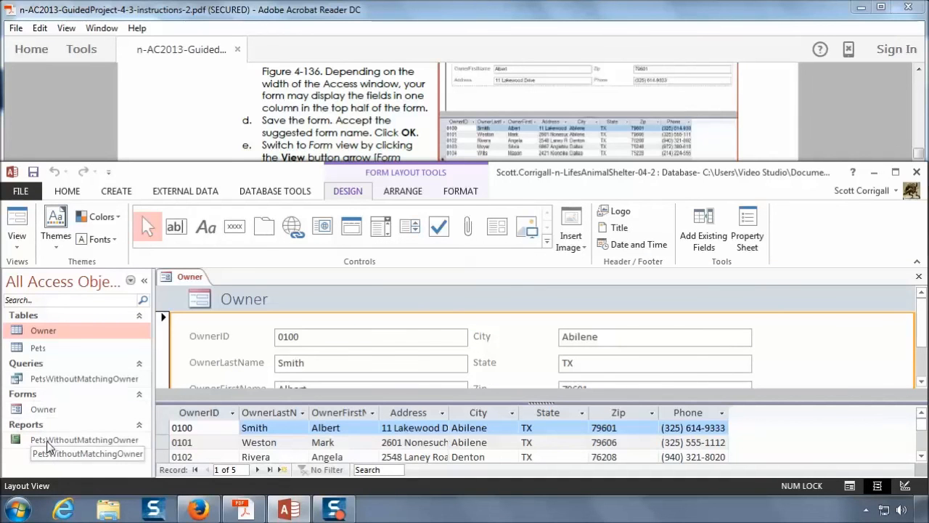
# Read step 13e in the PDF and switch the Owner split form to Form View in Access
pyautogui.click(319, 151)
pyautogui.scroll(-2, 314, 124)
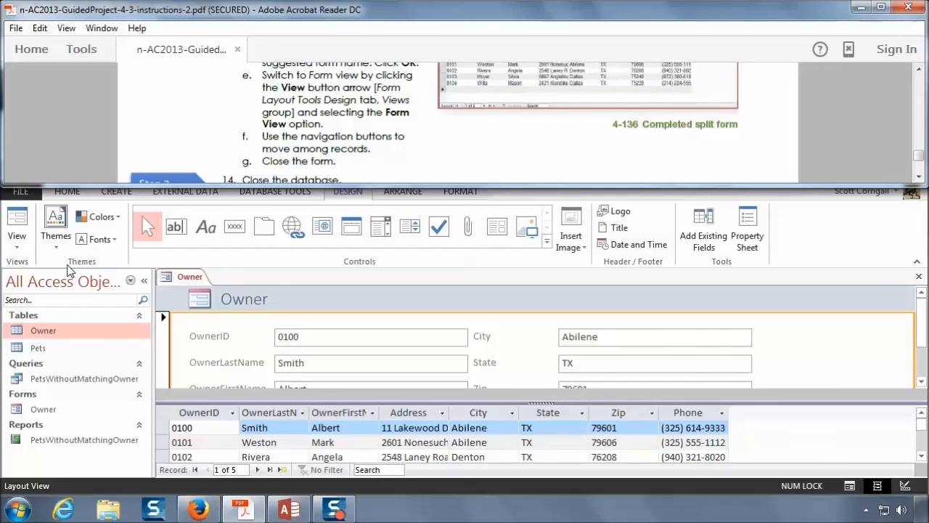
pyautogui.click(22, 253)
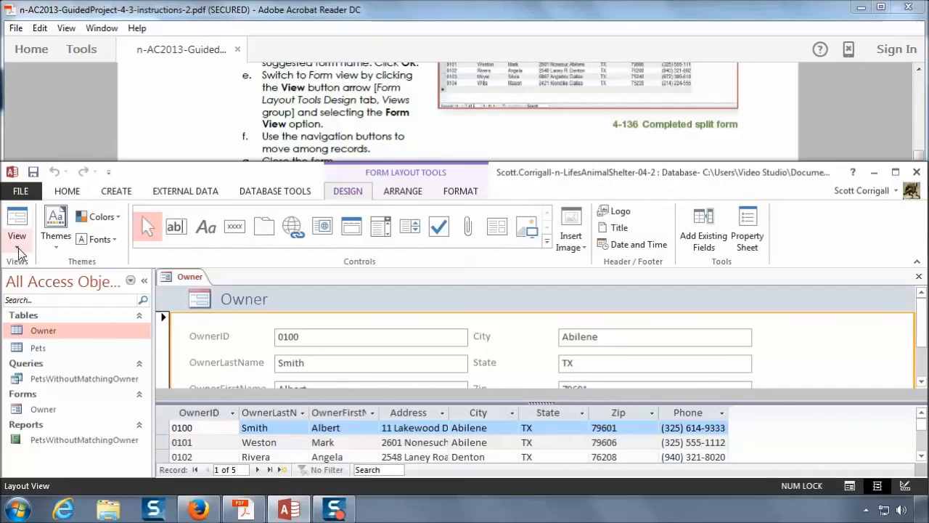
pyautogui.click(19, 253)
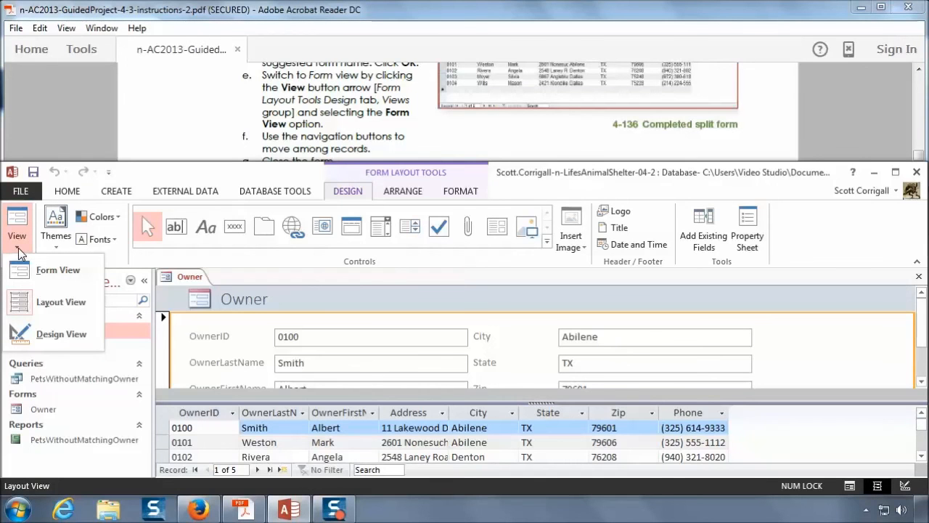
pyautogui.click(64, 268)
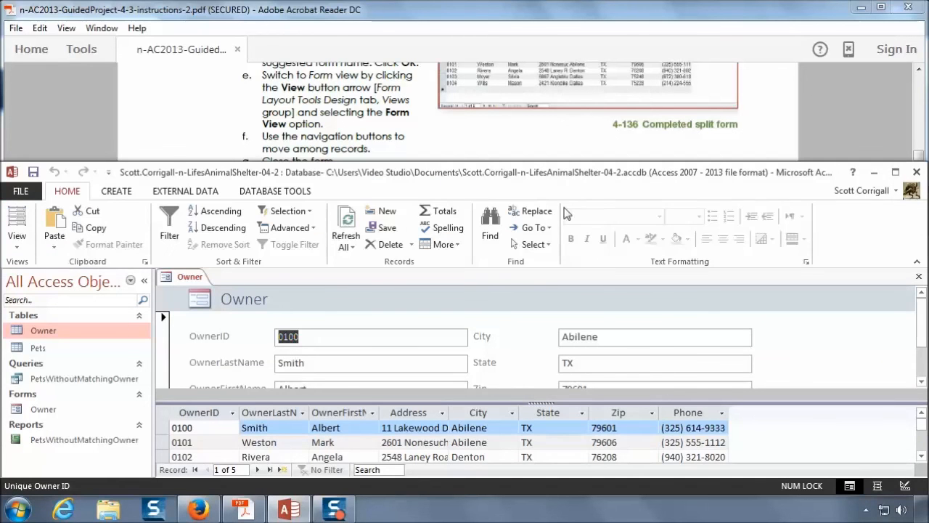
# Read step 13f in the PDF, maximize the Access window, and enlarge the split form's upper pane to show all eight fields
pyautogui.click(401, 123)
pyautogui.scroll(-1, 400, 123)
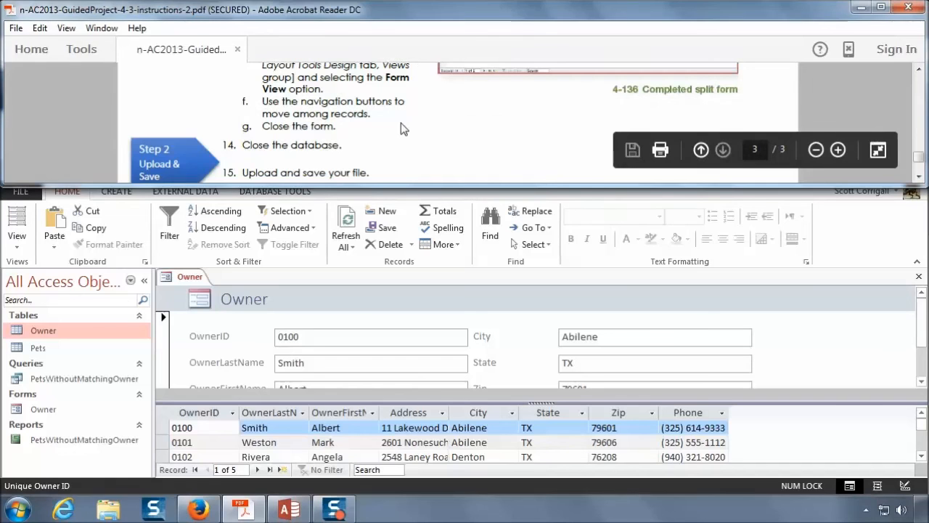
pyautogui.click(794, 336)
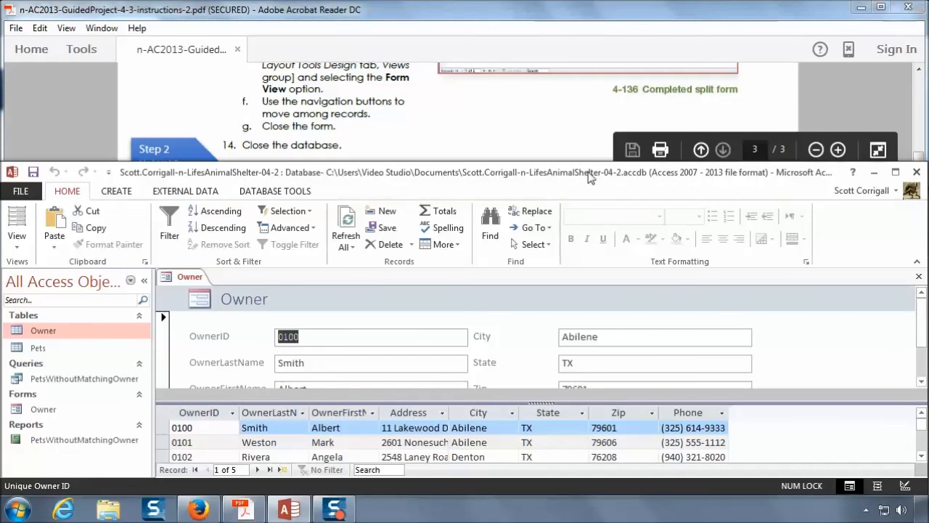
pyautogui.doubleClick(589, 177)
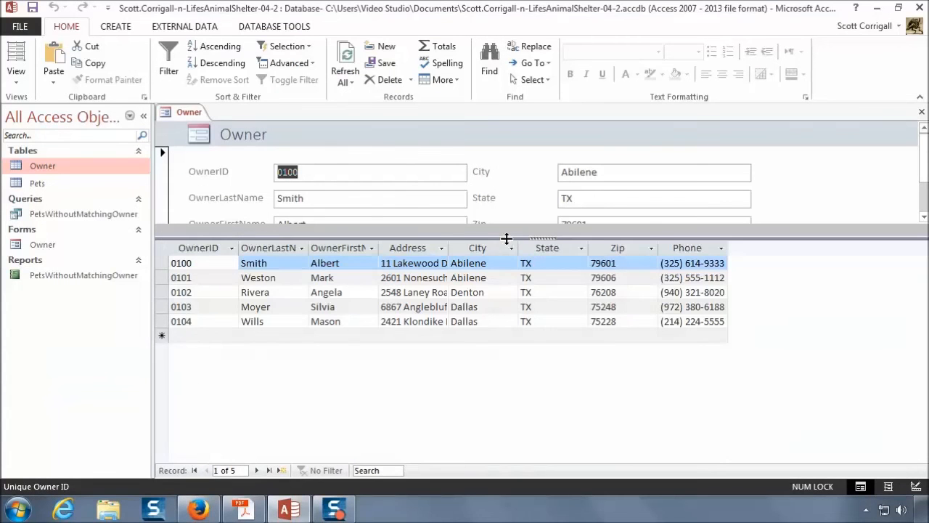
pyautogui.moveTo(512, 292); pyautogui.dragTo(514, 312)
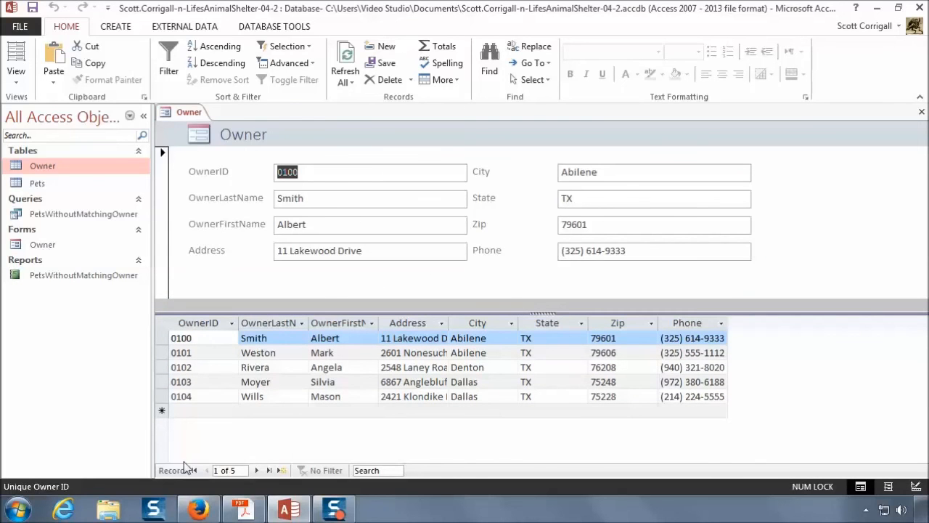
# Step through the Owner form's records to the blank new record and back to the last existing record, comparing both panes
pyautogui.click(258, 470)
pyautogui.click(258, 470)
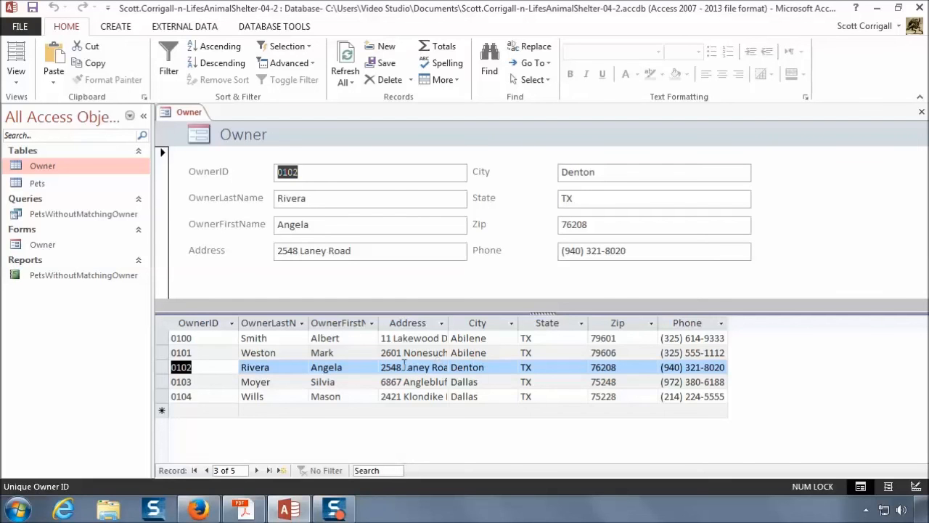
pyautogui.click(256, 470)
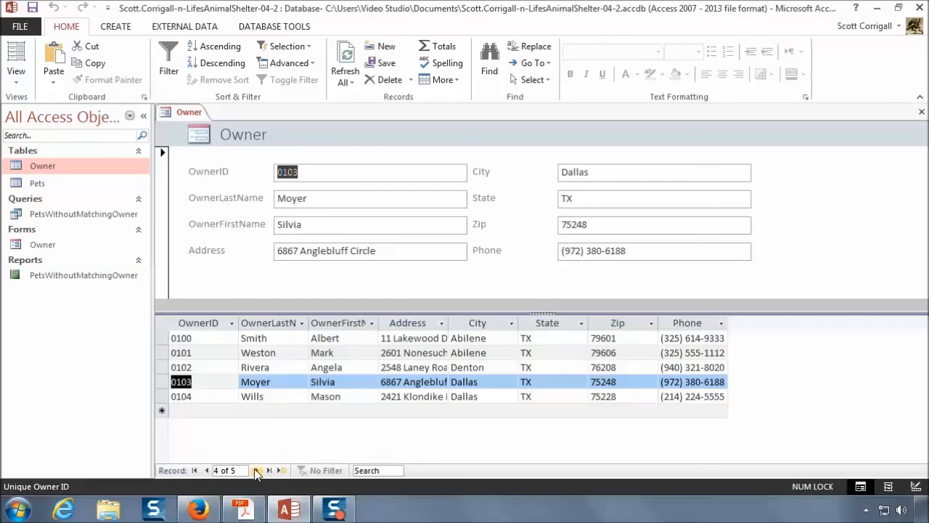
pyautogui.click(257, 470)
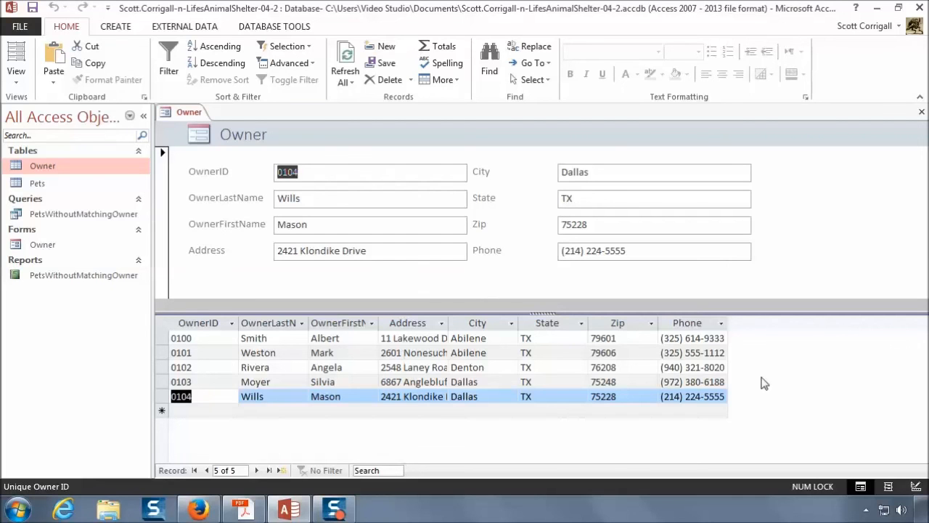
pyautogui.click(258, 471)
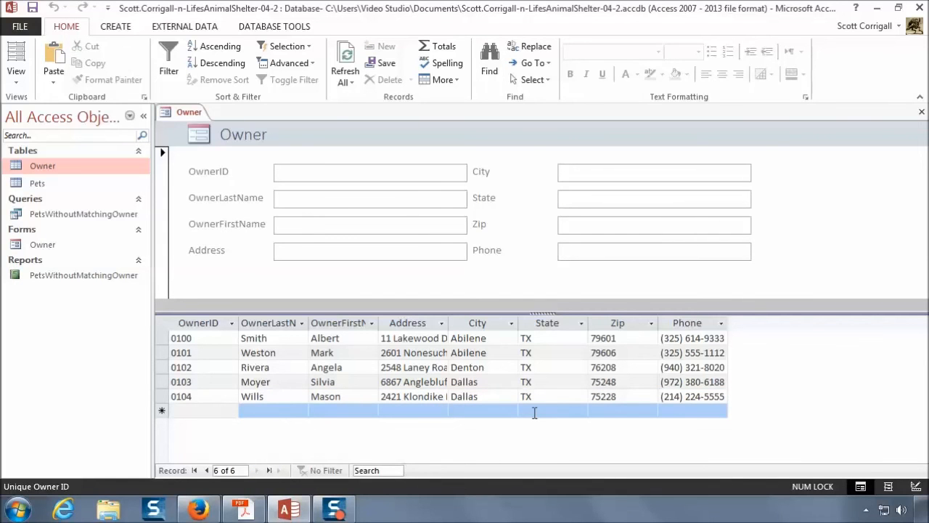
pyautogui.click(209, 471)
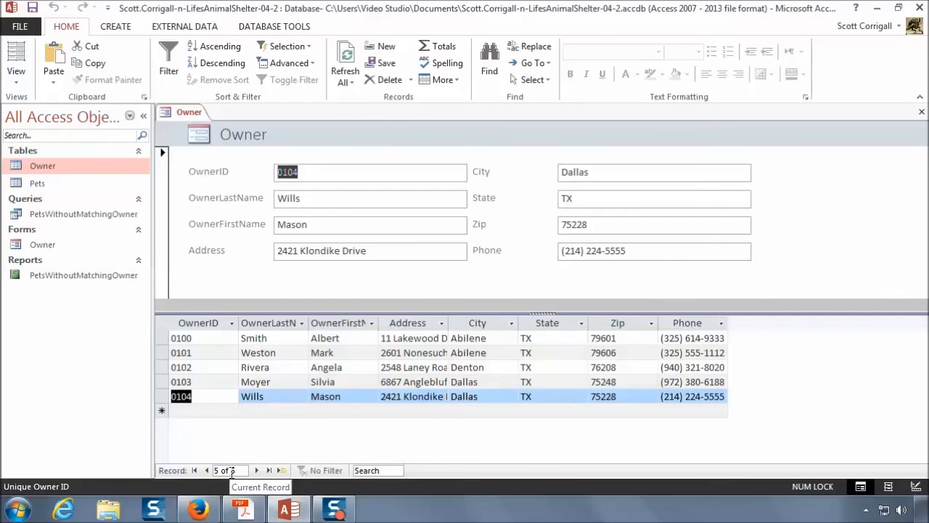
pyautogui.click(257, 470)
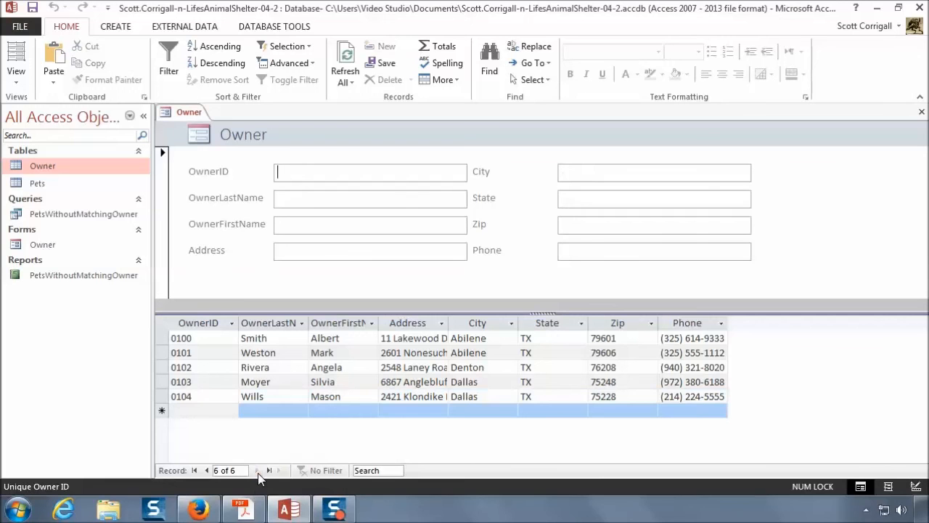
pyautogui.click(207, 470)
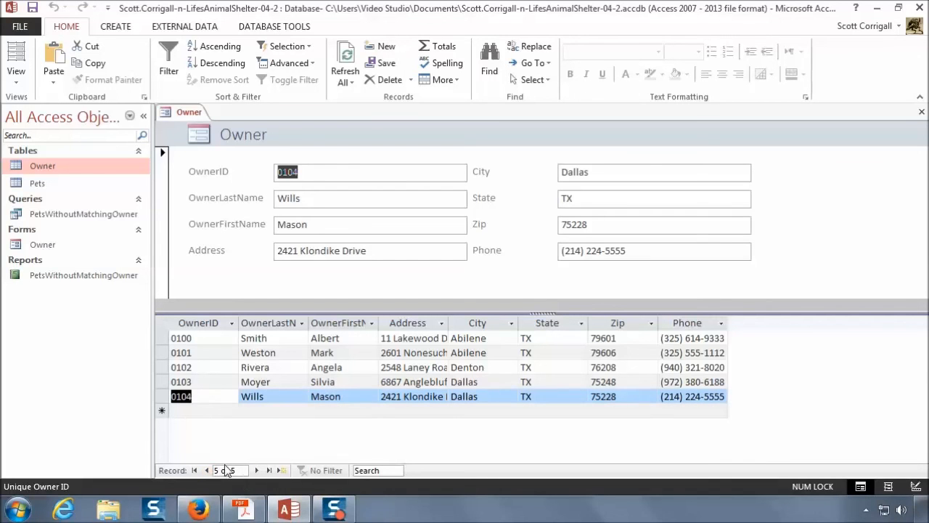
# Step back through the Owner form's records one at a time to the first record
pyautogui.click(207, 471)
pyautogui.click(206, 470)
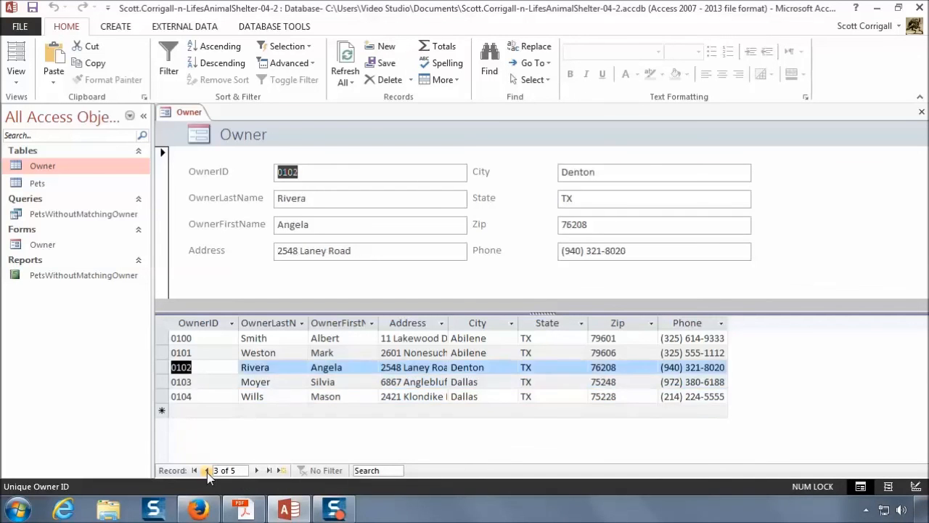
pyautogui.click(206, 471)
pyautogui.click(207, 470)
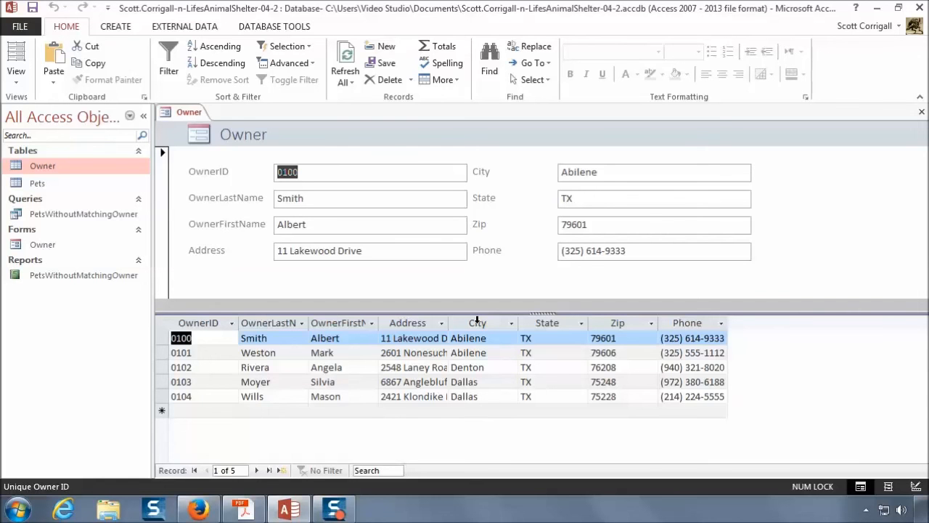
# Inspect the Owner form's OwnerID label and text box in Design View, and return the form to Form View
pyautogui.click(16, 73)
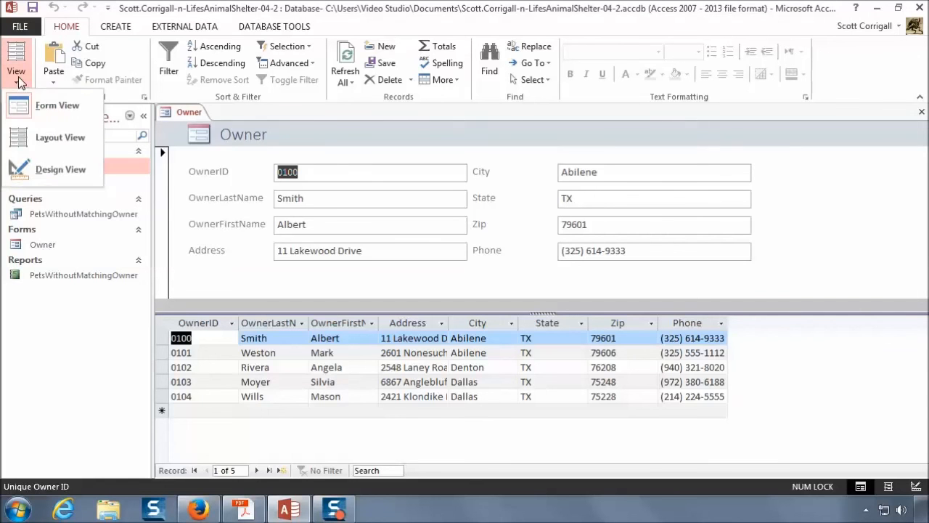
pyautogui.click(41, 173)
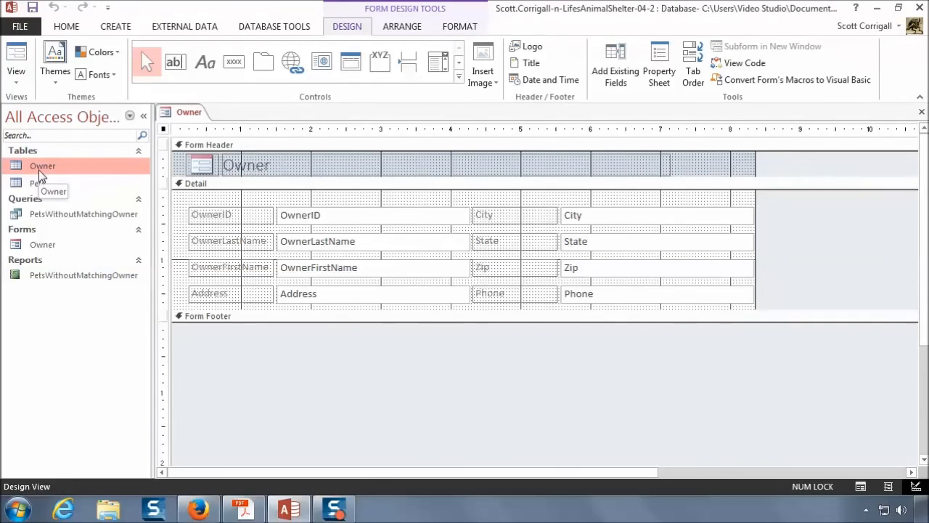
pyautogui.click(224, 221)
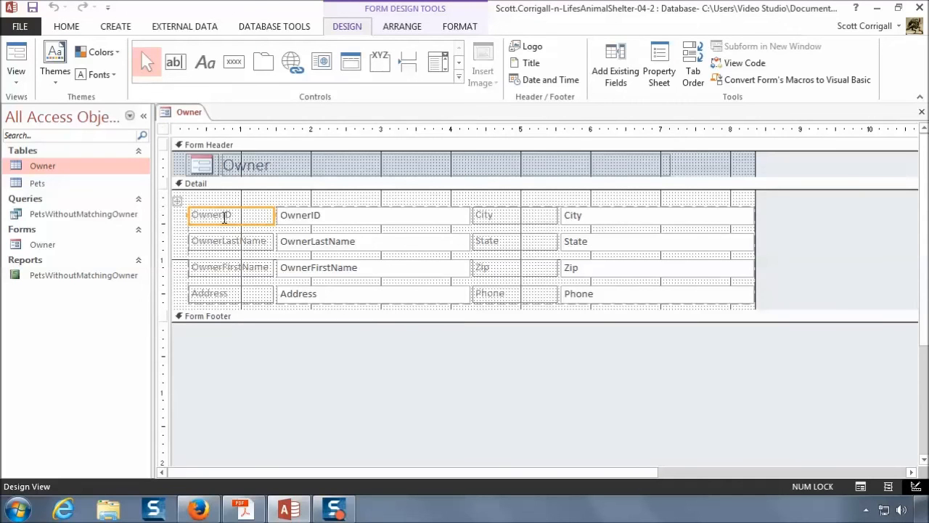
pyautogui.click(341, 214)
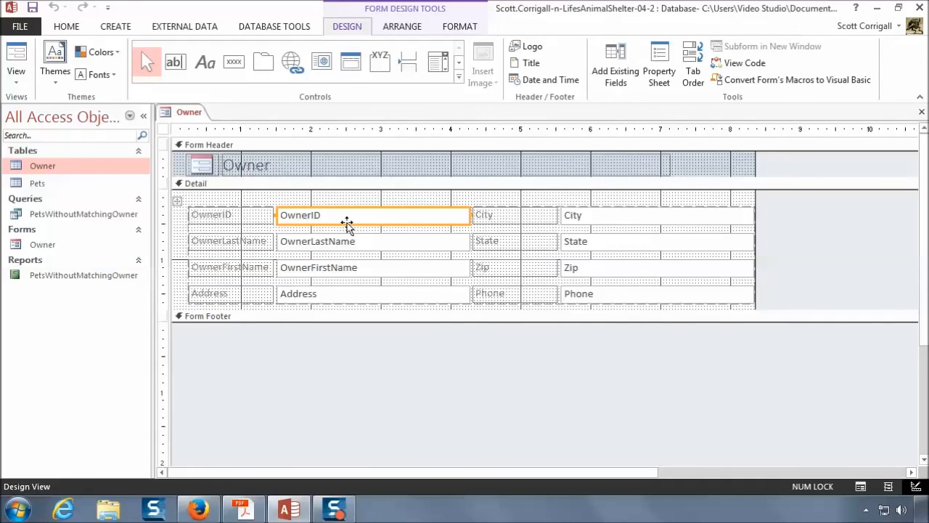
pyautogui.click(15, 76)
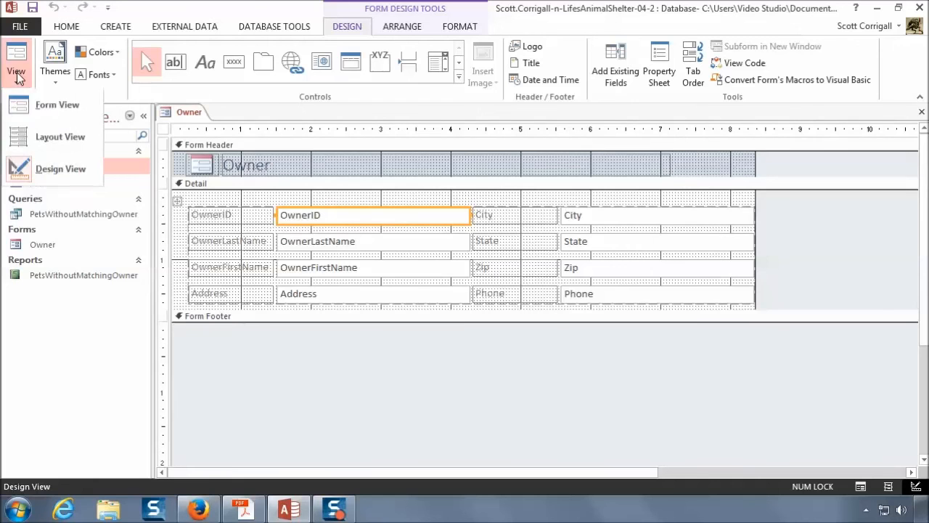
pyautogui.click(45, 104)
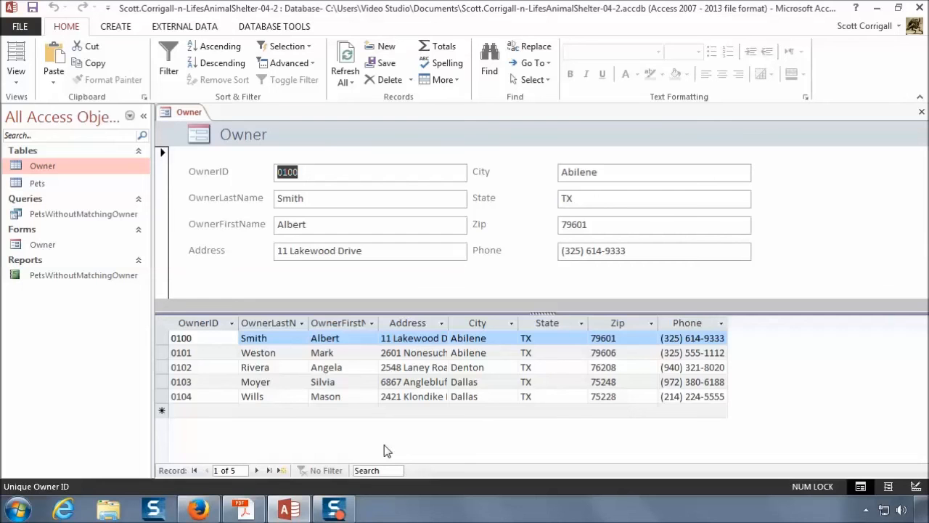
# Restore the Access window, check step 13g in the PDF, and close the Owner form, saving its design changes
pyautogui.doubleClick(460, 11)
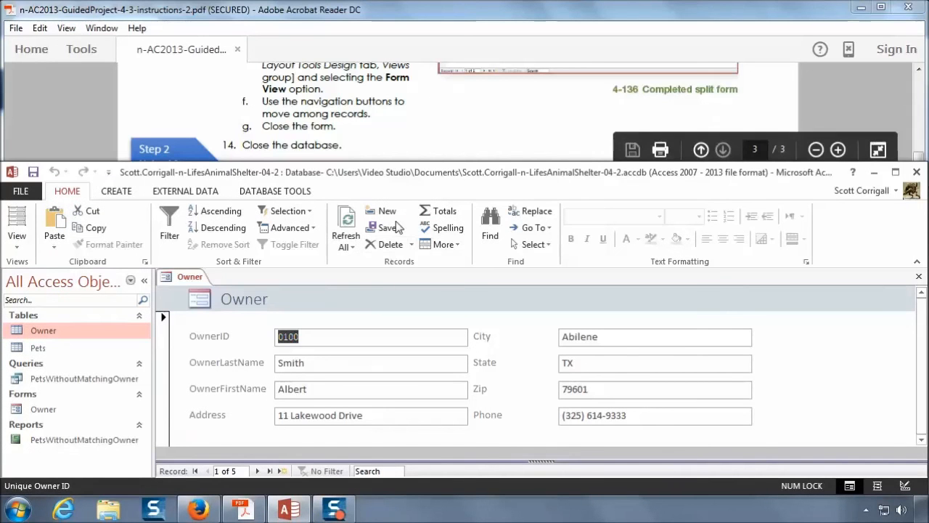
pyautogui.click(405, 15)
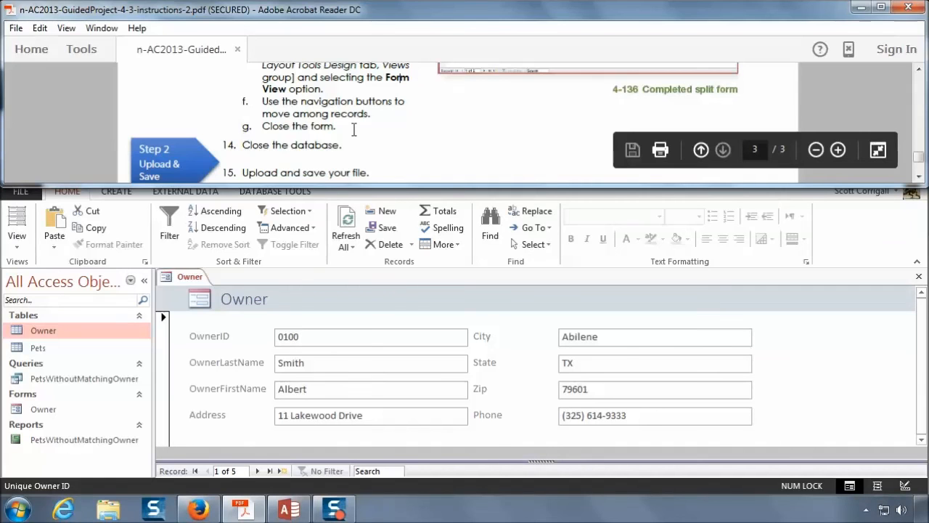
pyautogui.click(918, 279)
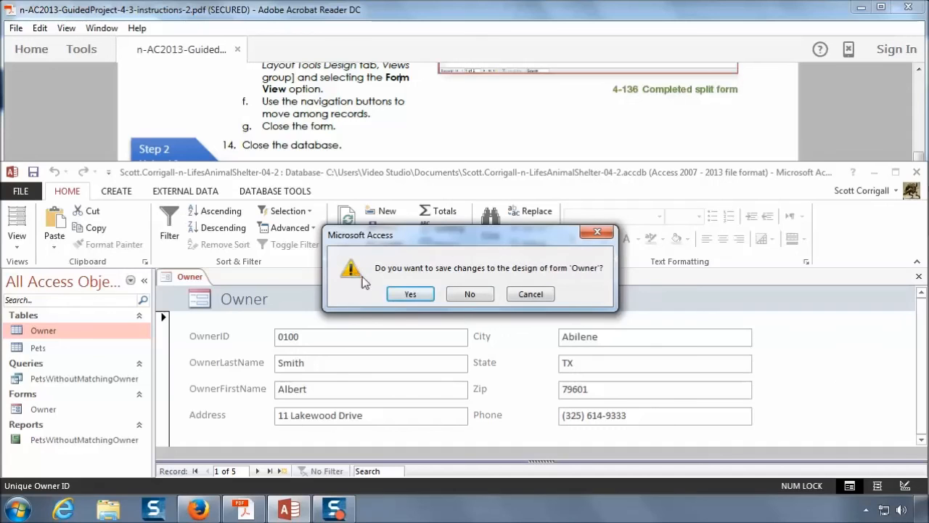
pyautogui.click(411, 294)
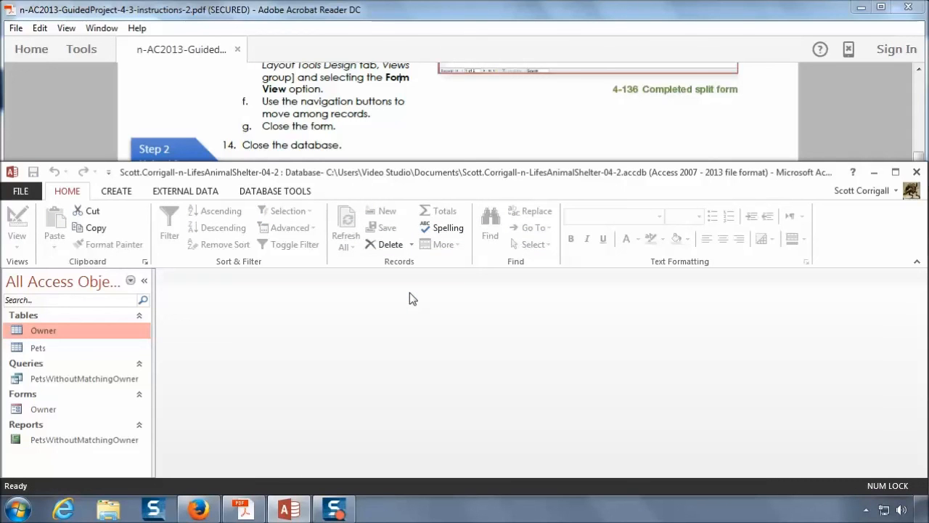
# Read step 14 in the PDF and close the animal shelter database in Access, leaving the program open
pyautogui.click(353, 132)
pyautogui.scroll(-1, 354, 132)
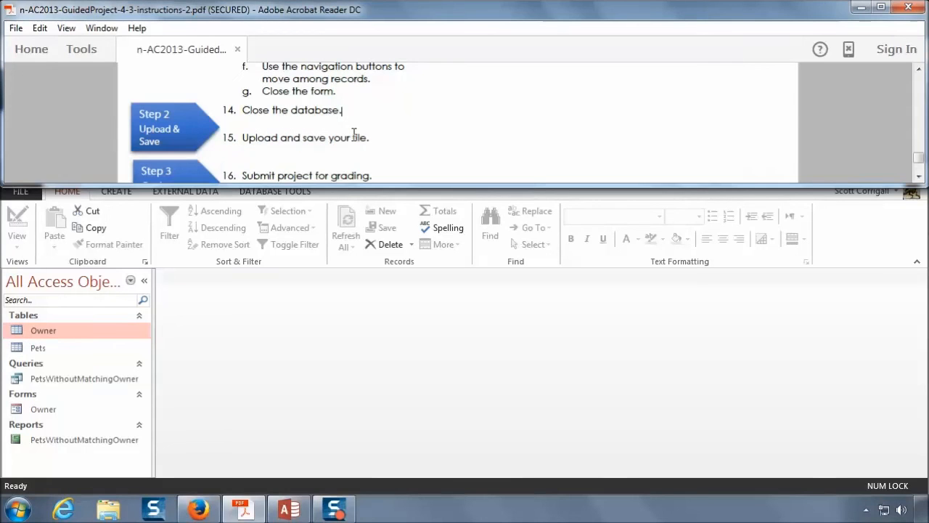
pyautogui.click(610, 347)
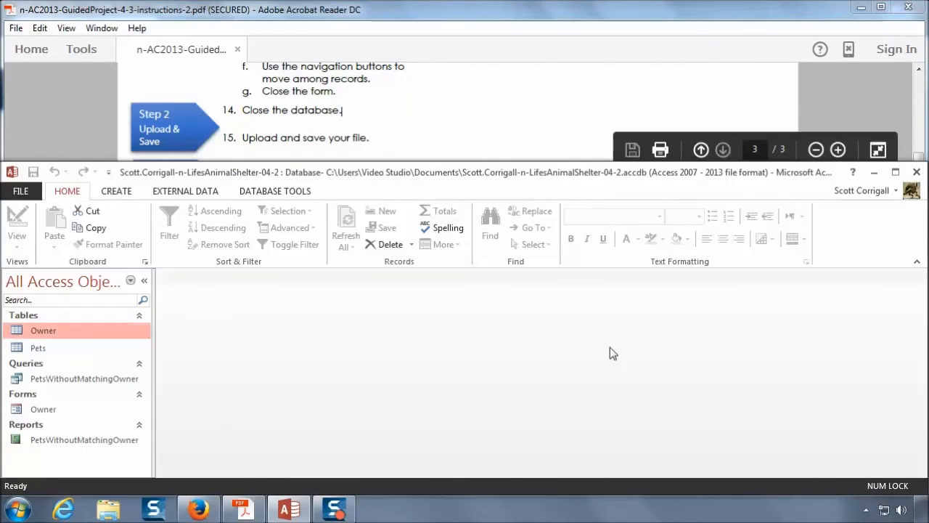
pyautogui.click(20, 190)
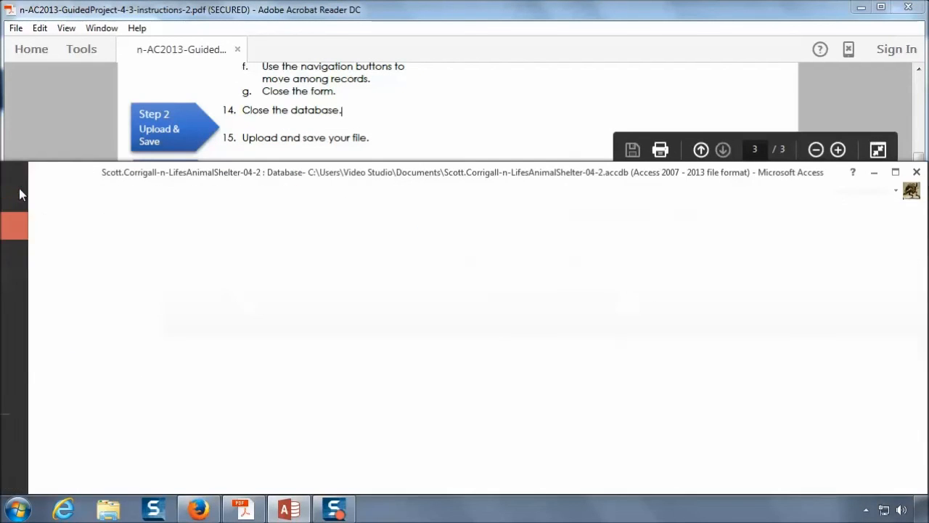
pyautogui.click(30, 389)
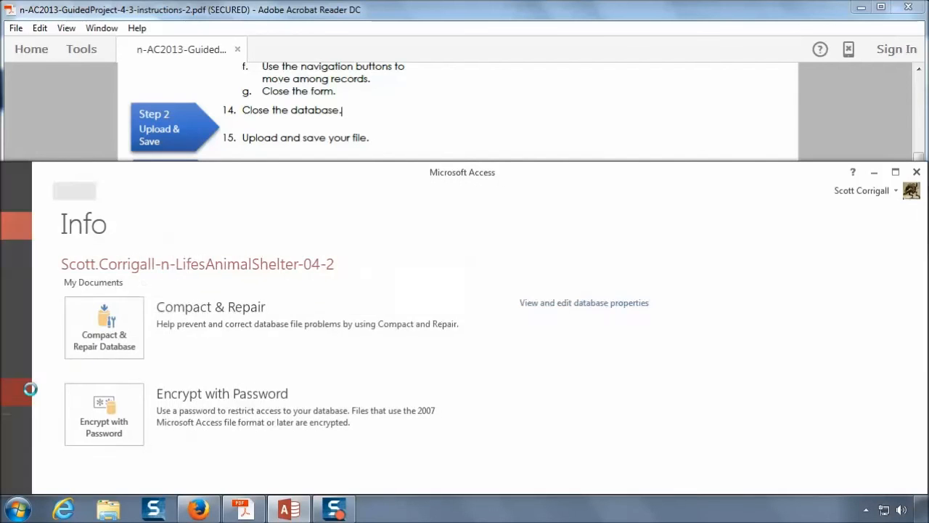
# Switch to the SIMnet project page in Firefox, upload the LifesAnimalShelter-04-2 database from Documents, and submit it for grading
pyautogui.click(872, 172)
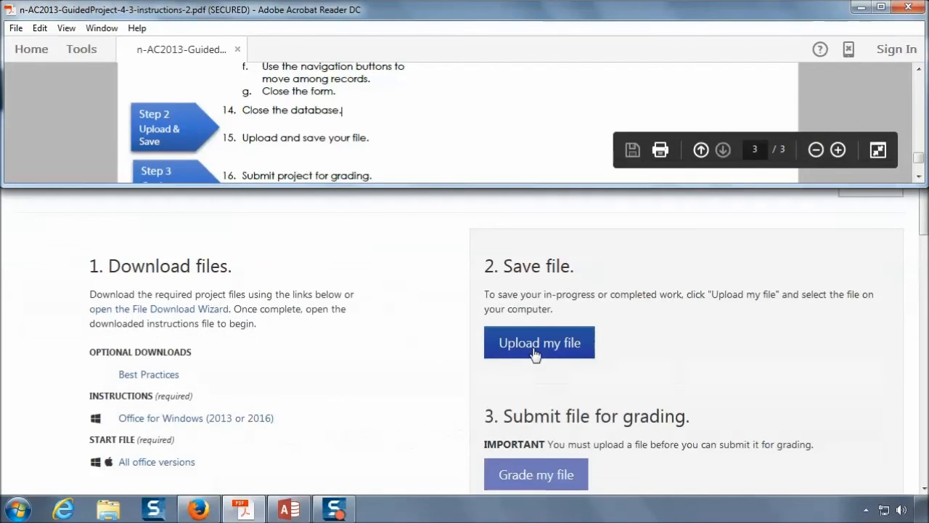
pyautogui.click(535, 352)
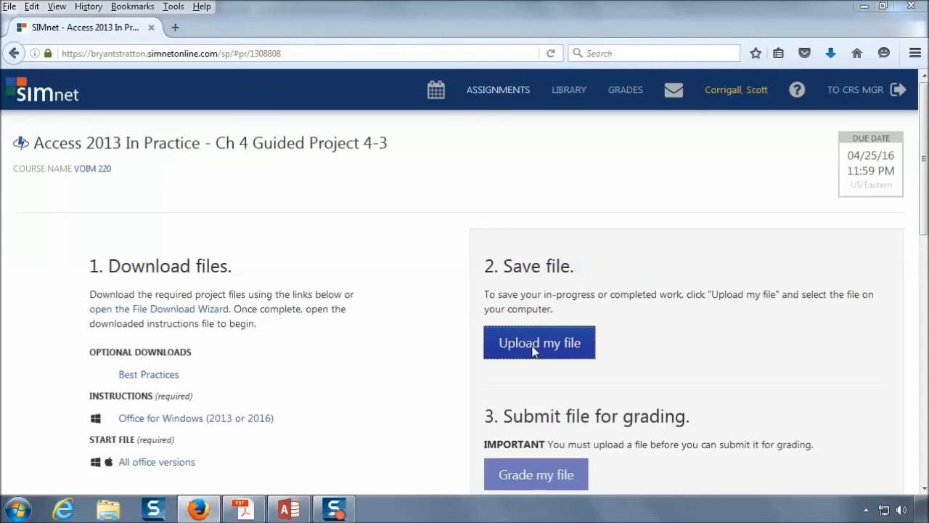
pyautogui.click(534, 348)
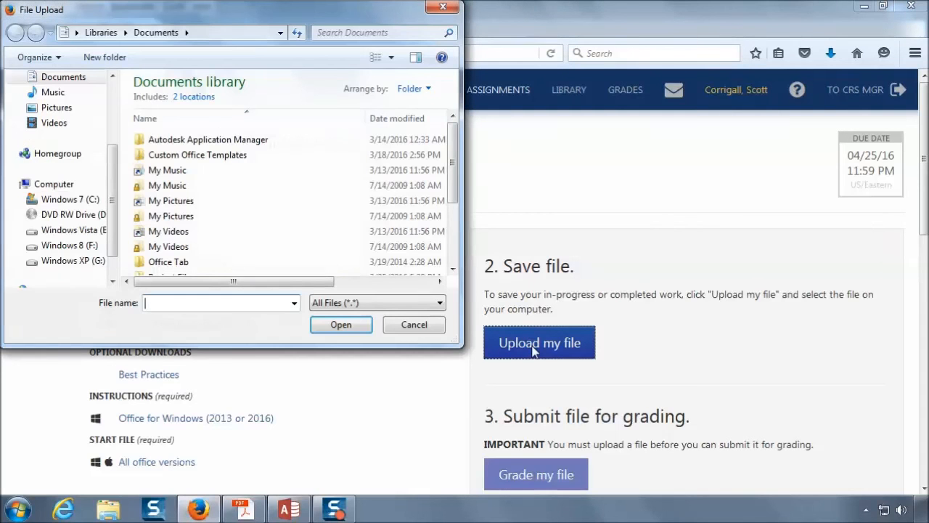
pyautogui.moveTo(452, 192); pyautogui.dragTo(457, 273)
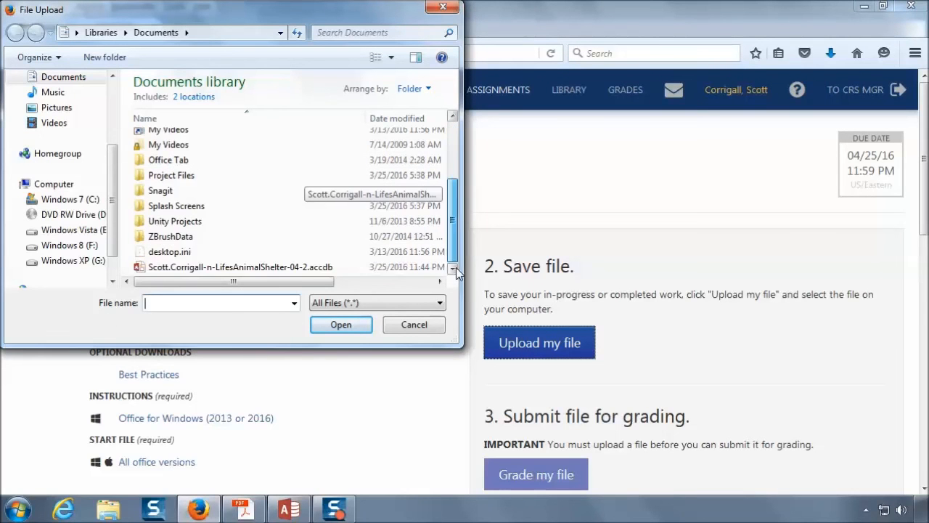
pyautogui.click(274, 268)
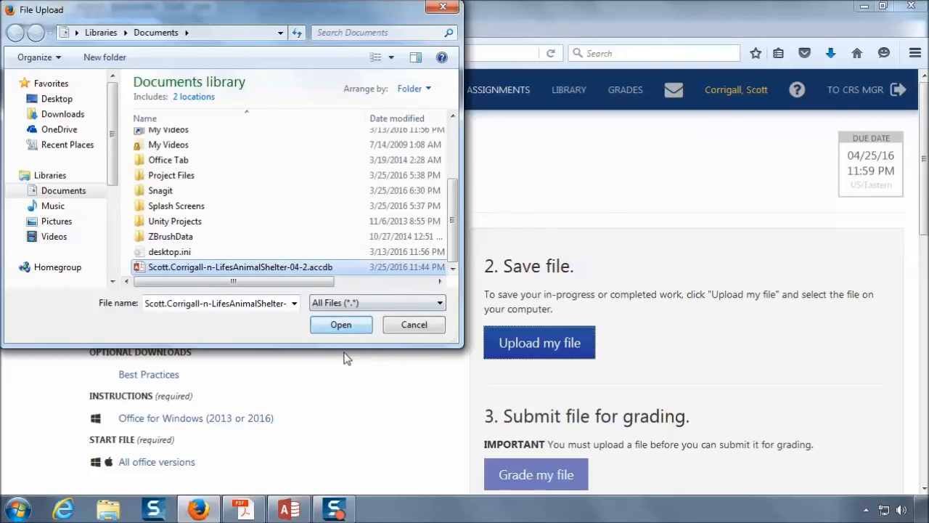
pyautogui.click(346, 327)
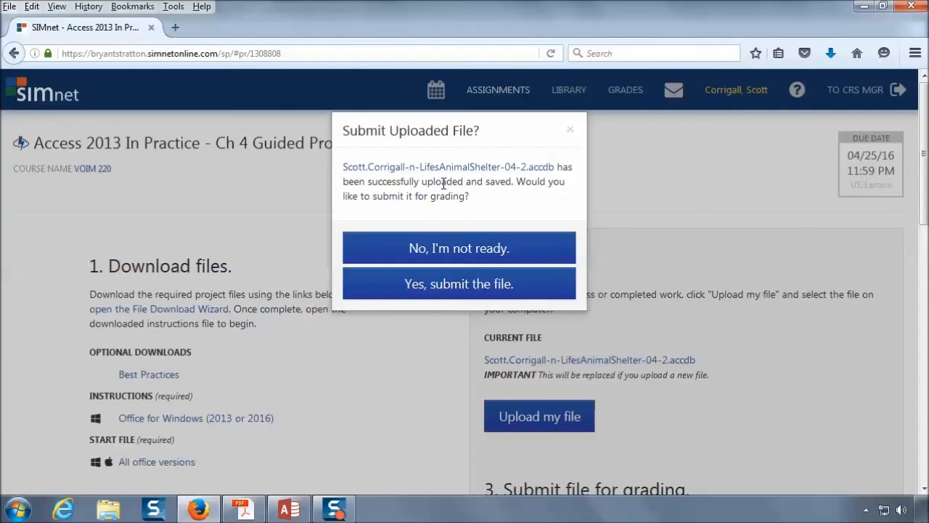
pyautogui.click(456, 283)
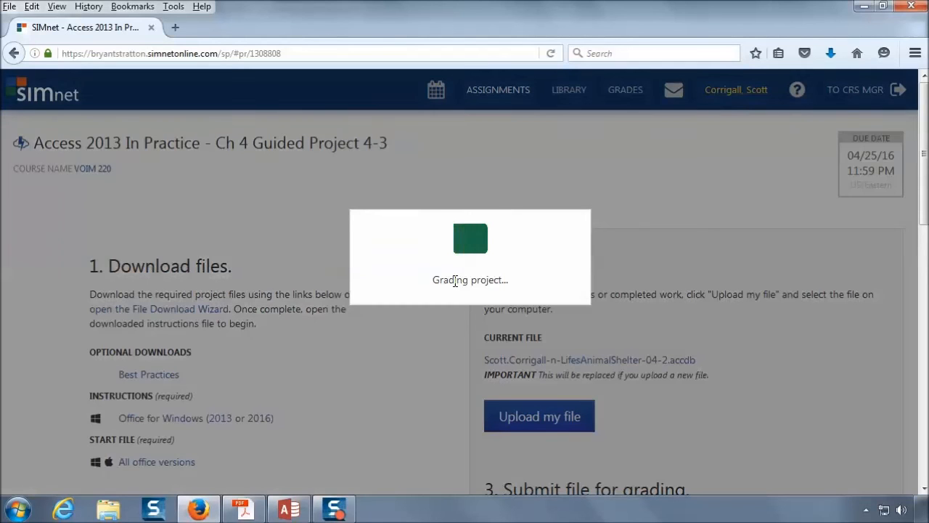